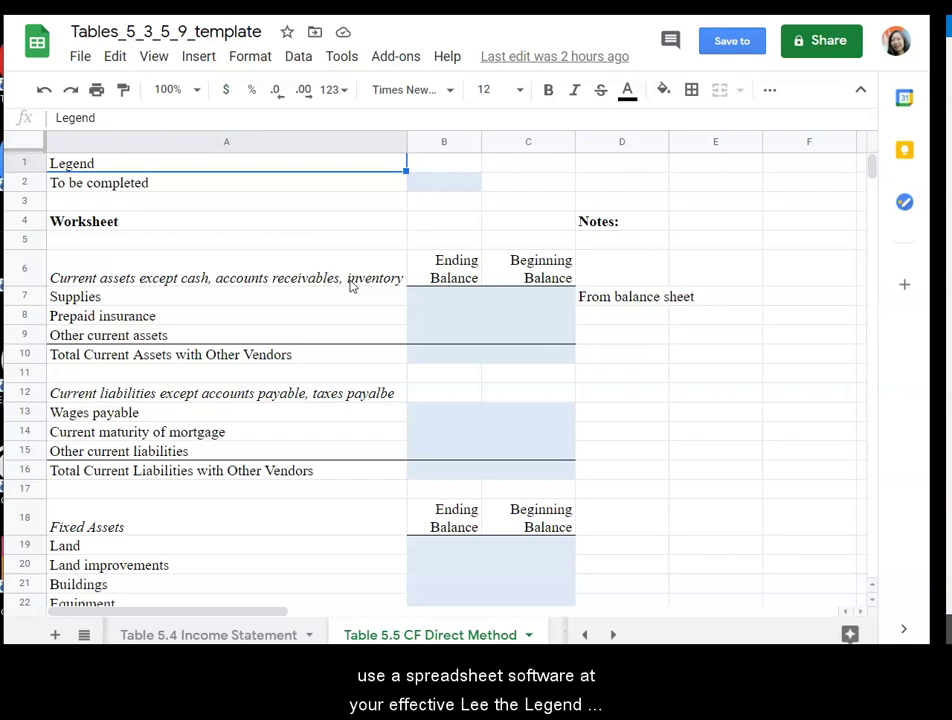
# Look over the worksheet sections from the legend down to the Table 5.5 statement of cash flows.
pyautogui.click(434, 178)
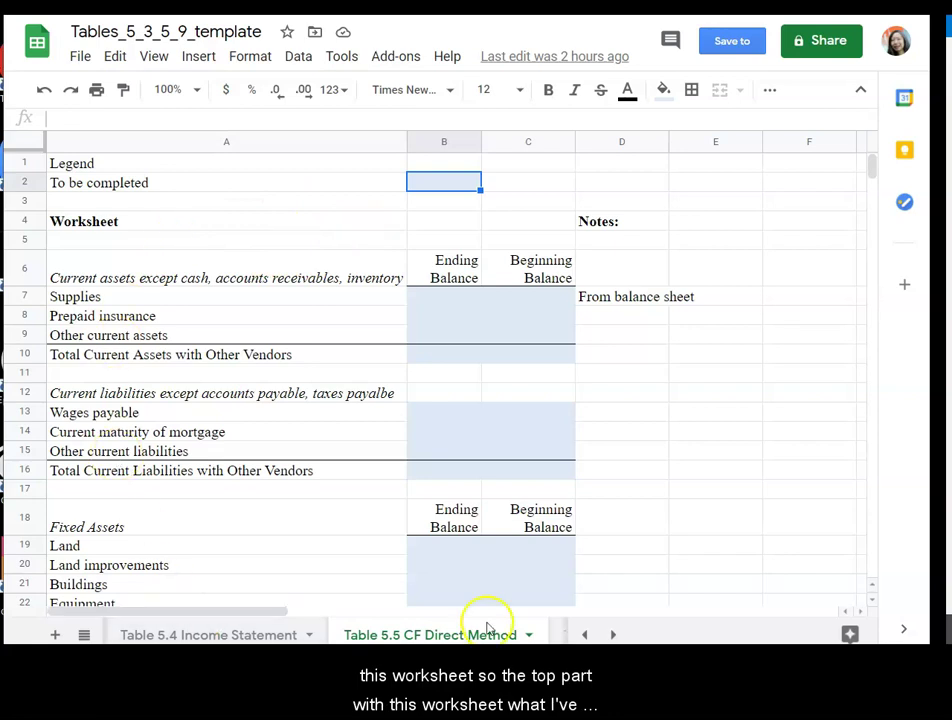
pyautogui.scroll(-2, 352, 313)
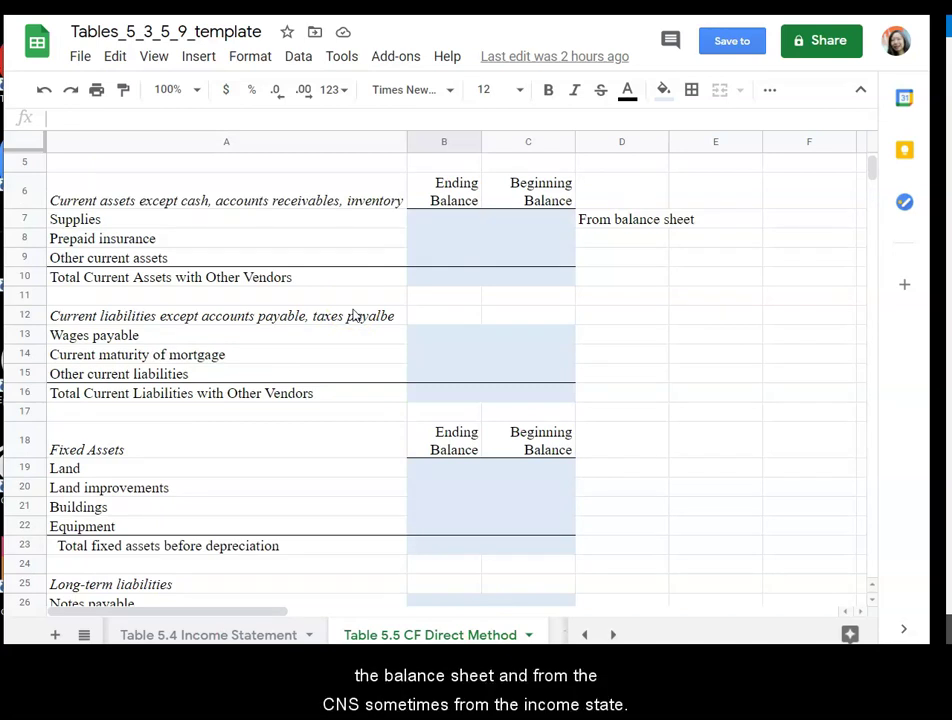
pyautogui.scroll(-5, 352, 315)
pyautogui.scroll(-1, 352, 315)
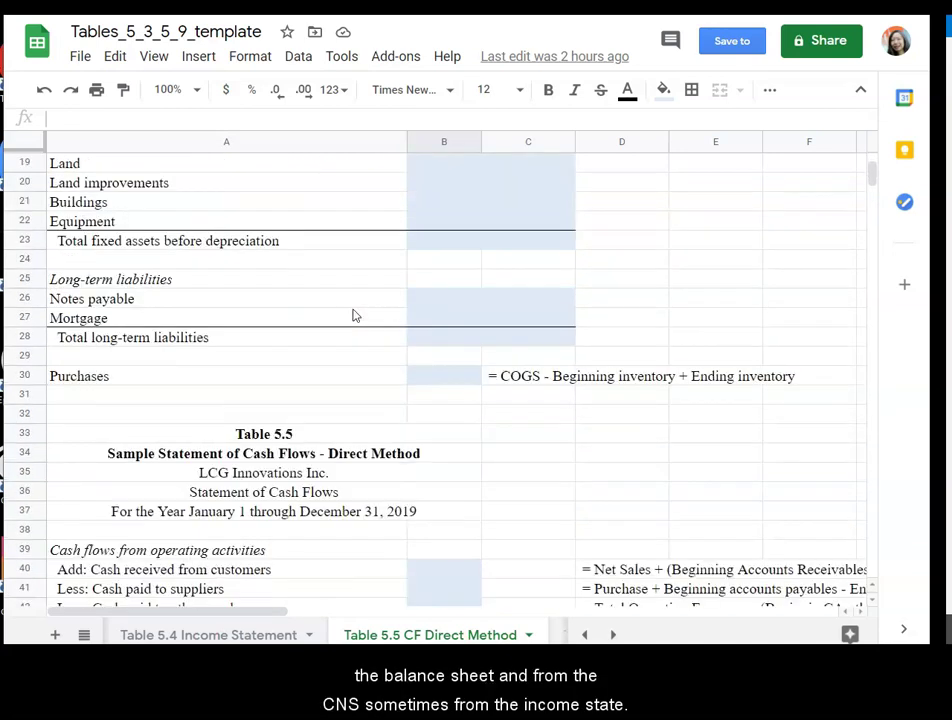
pyautogui.scroll(8, 352, 315)
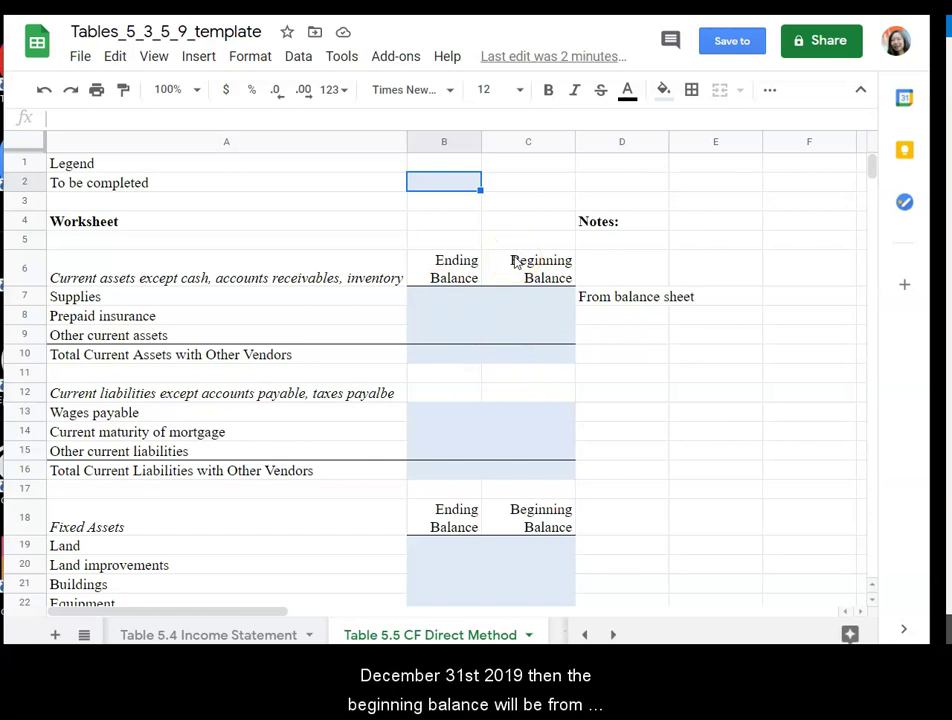
# Link the Supplies ending balance in B7 to the December 31, 2019 supplies figure, B14 on the Table 5.3 Balance Sheet.
pyautogui.click(451, 299)
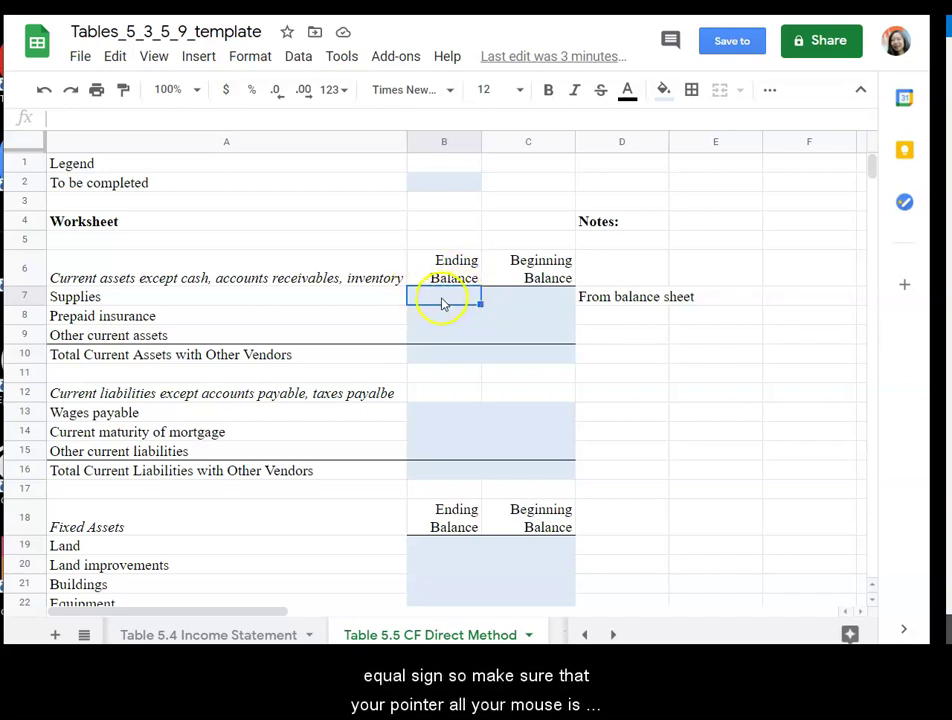
pyautogui.click(445, 298)
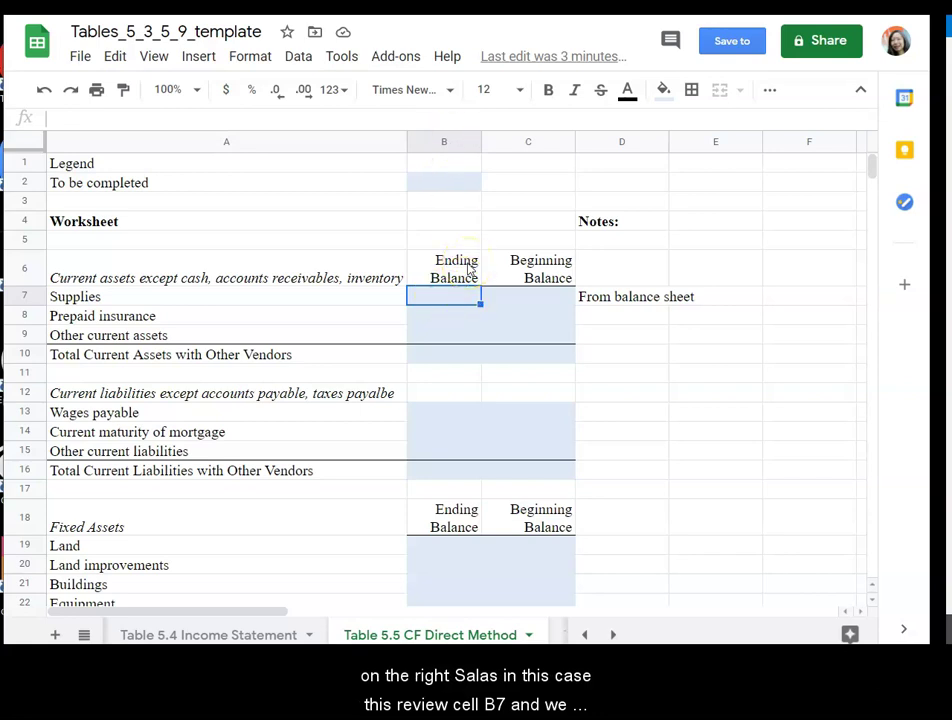
pyautogui.write('=')
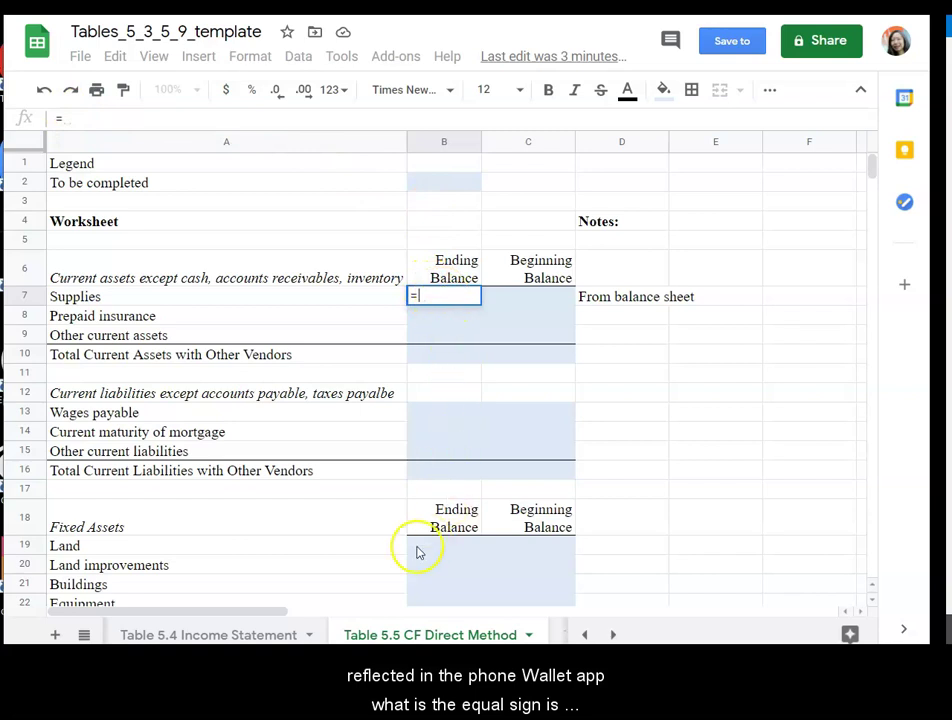
pyautogui.click(585, 634)
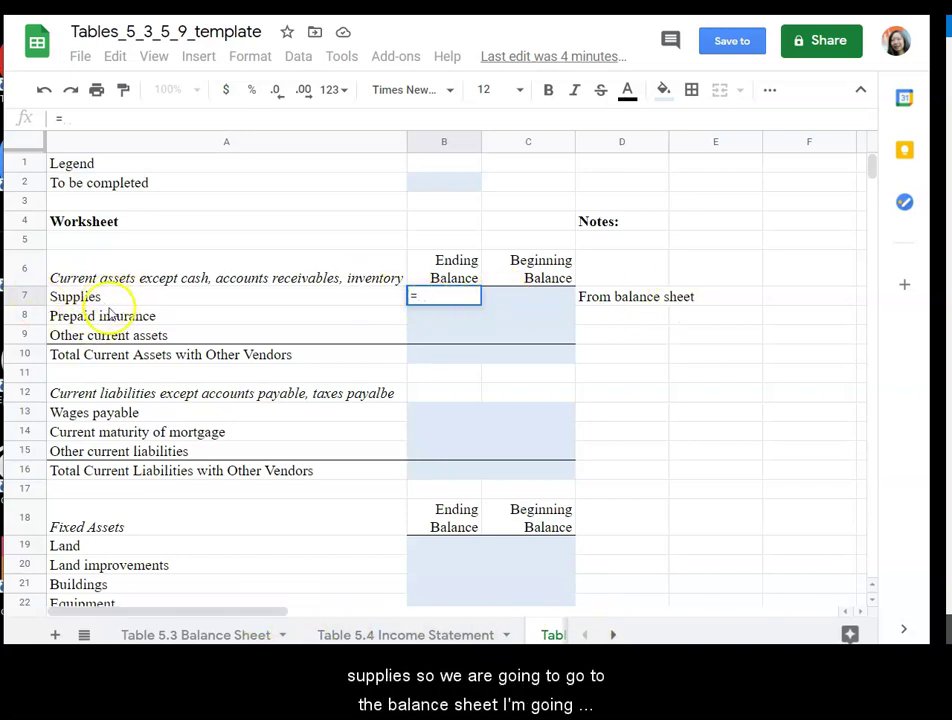
pyautogui.click(157, 634)
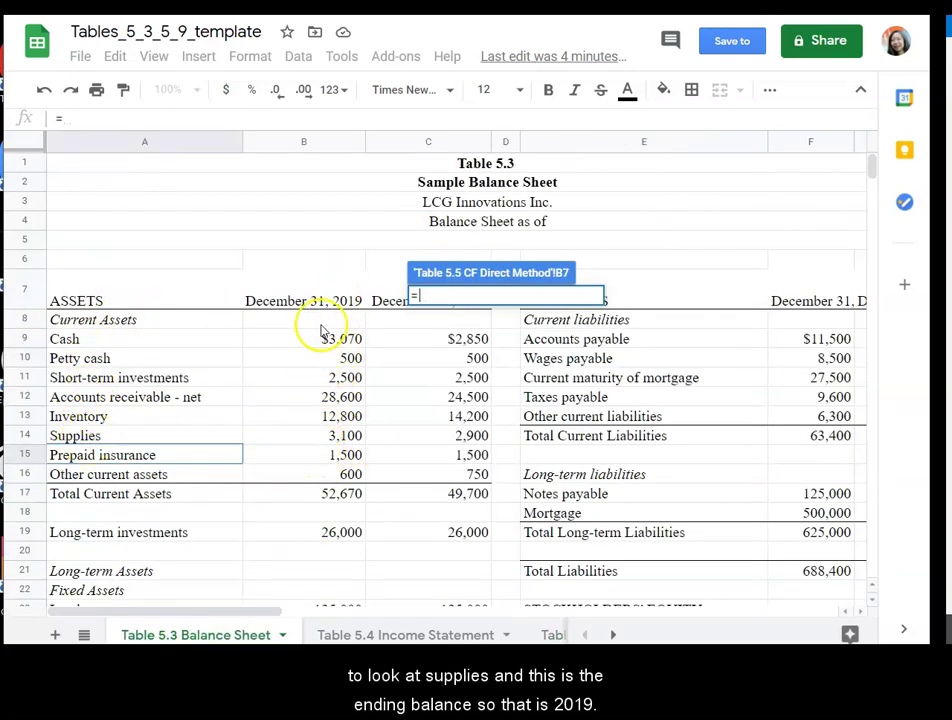
pyautogui.click(294, 436)
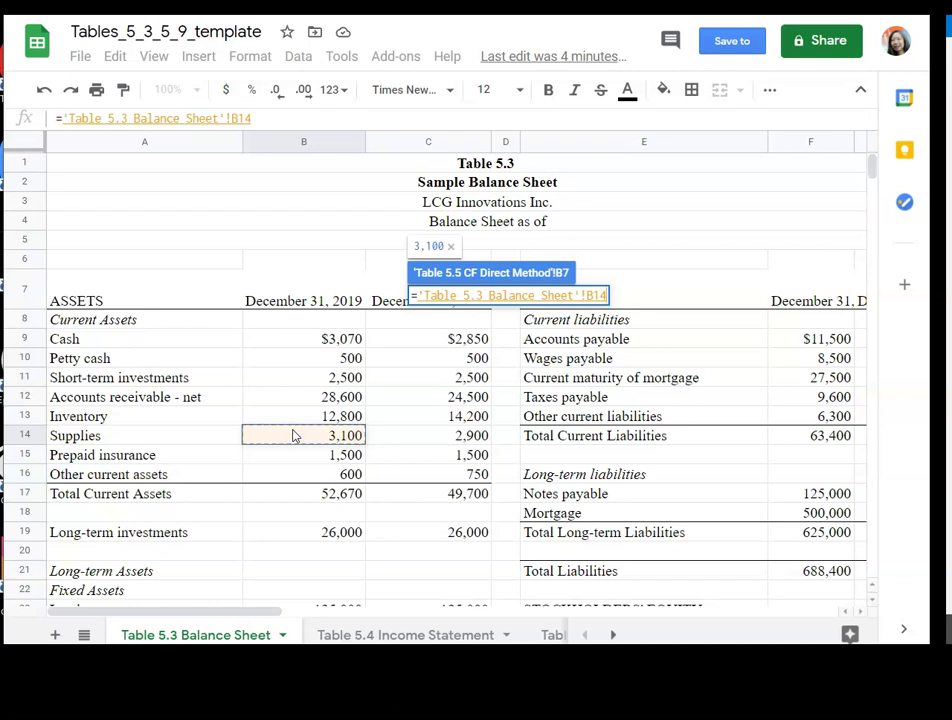
pyautogui.press('Return')
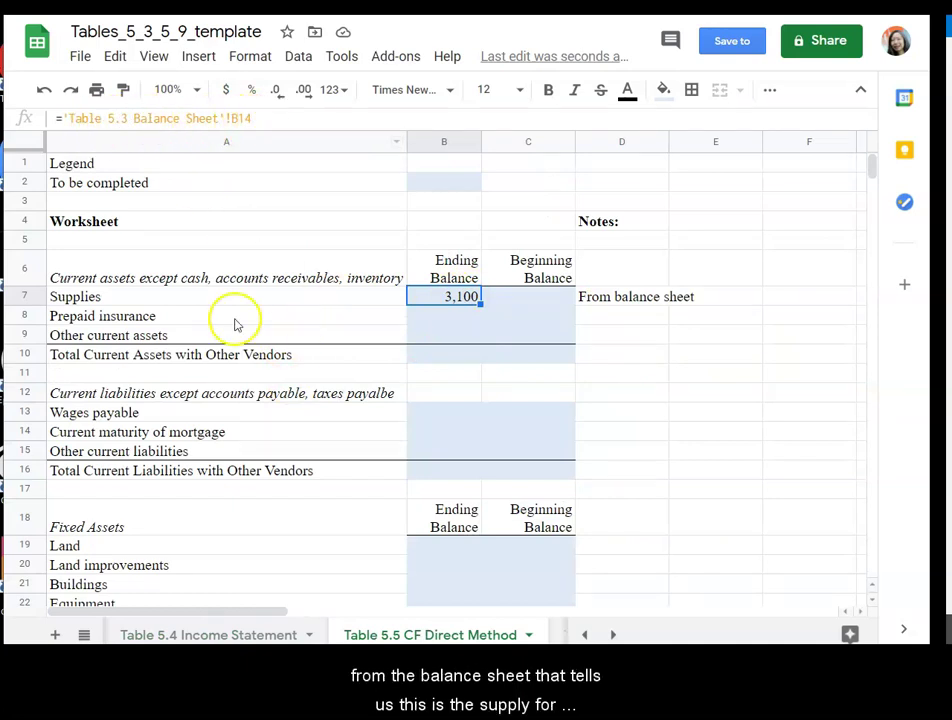
# Link the Prepaid insurance ending balance in B8 to the December 31, 2019 figure in B15 of the Table 5.3 Balance Sheet.
pyautogui.click(453, 314)
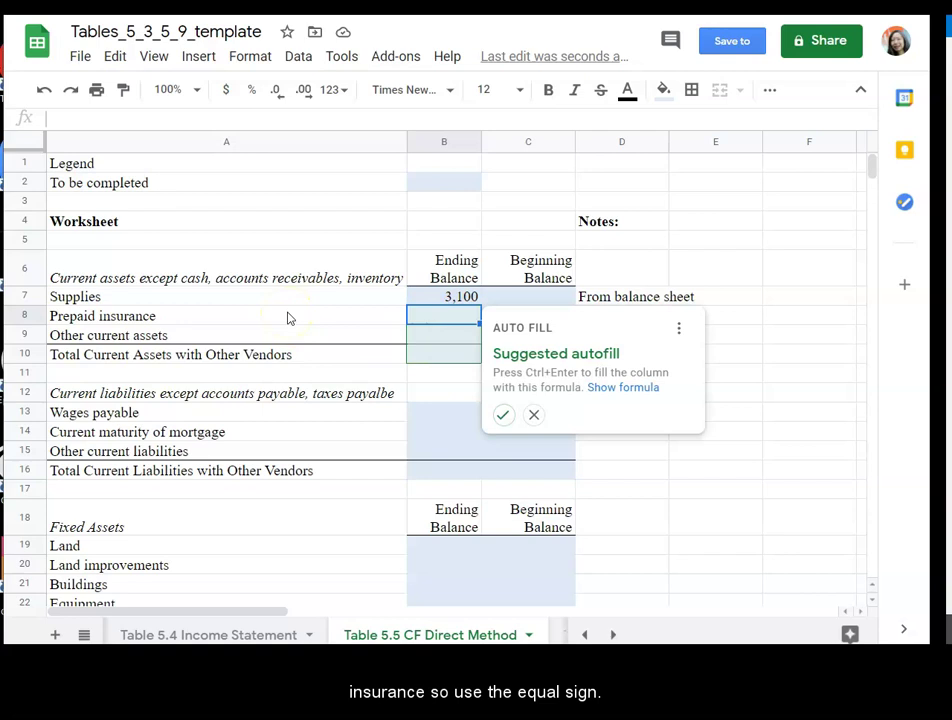
pyautogui.write('=')
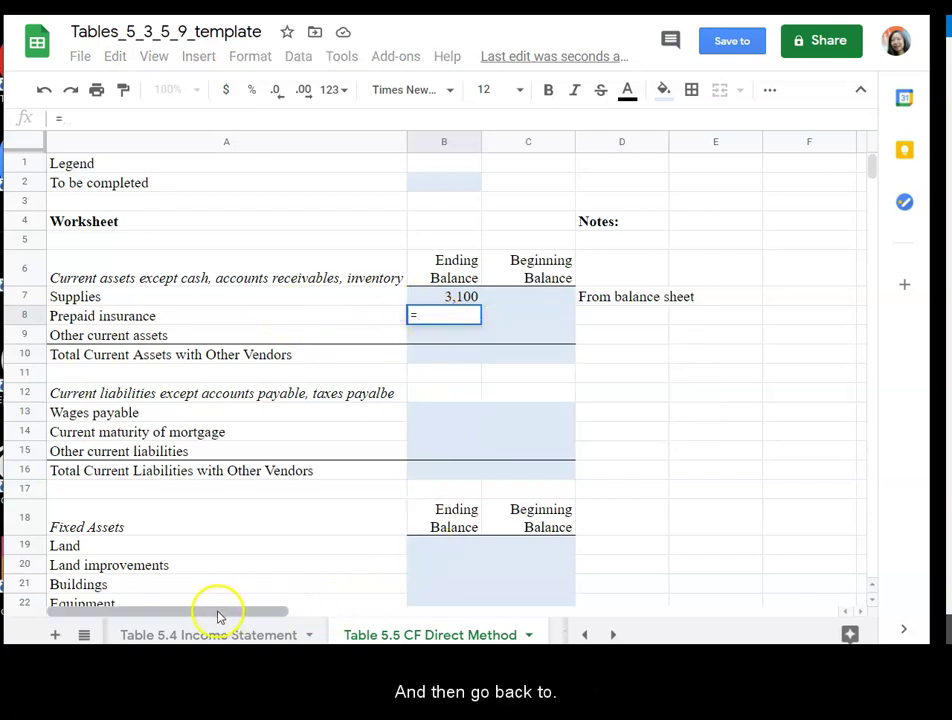
pyautogui.click(585, 634)
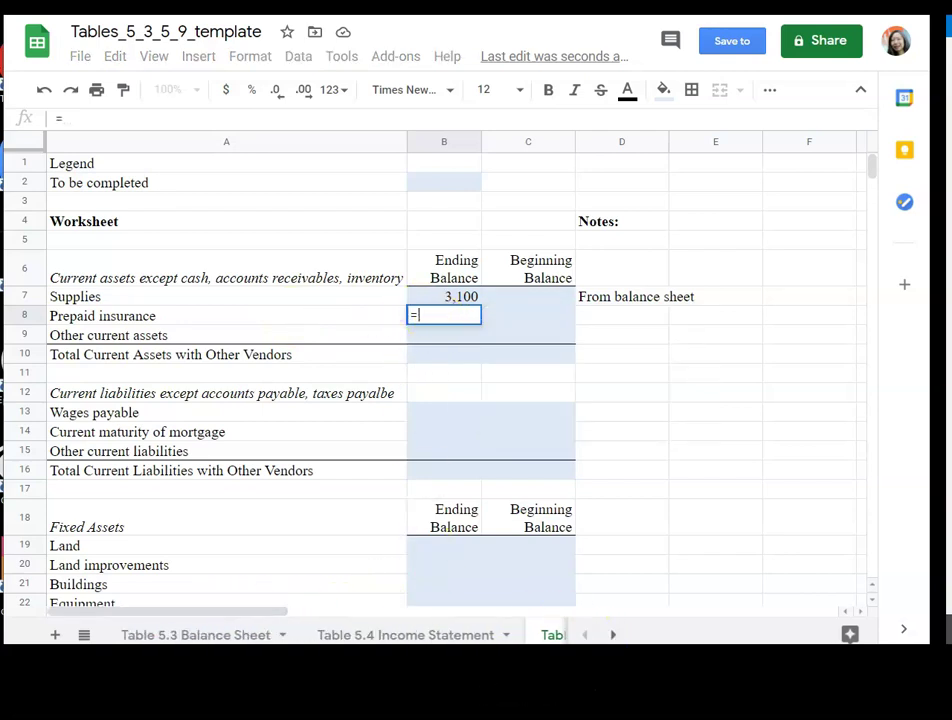
pyautogui.click(215, 635)
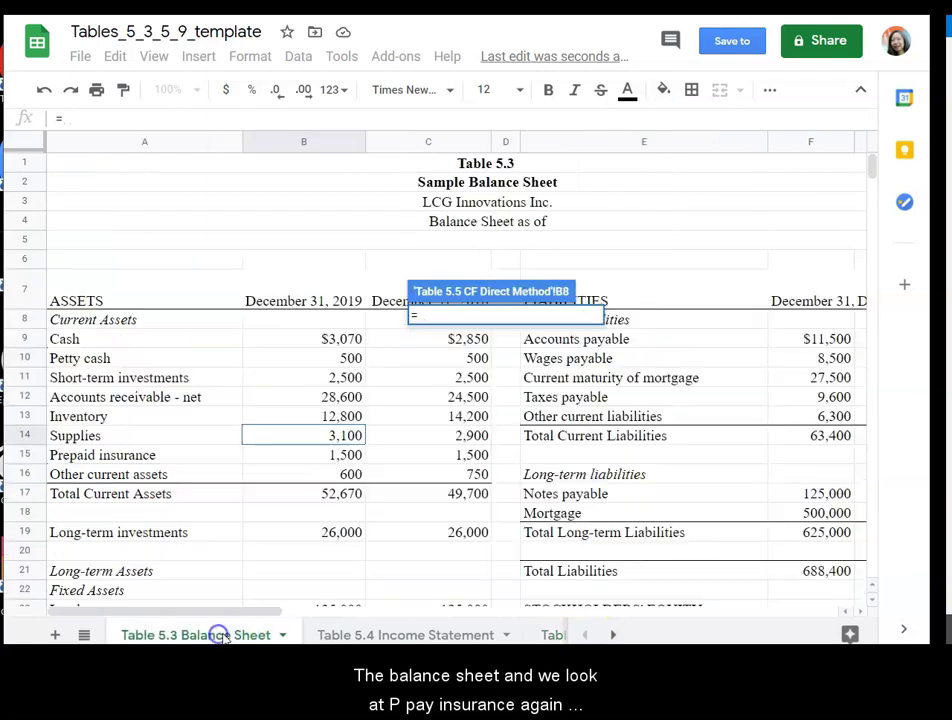
pyautogui.click(330, 456)
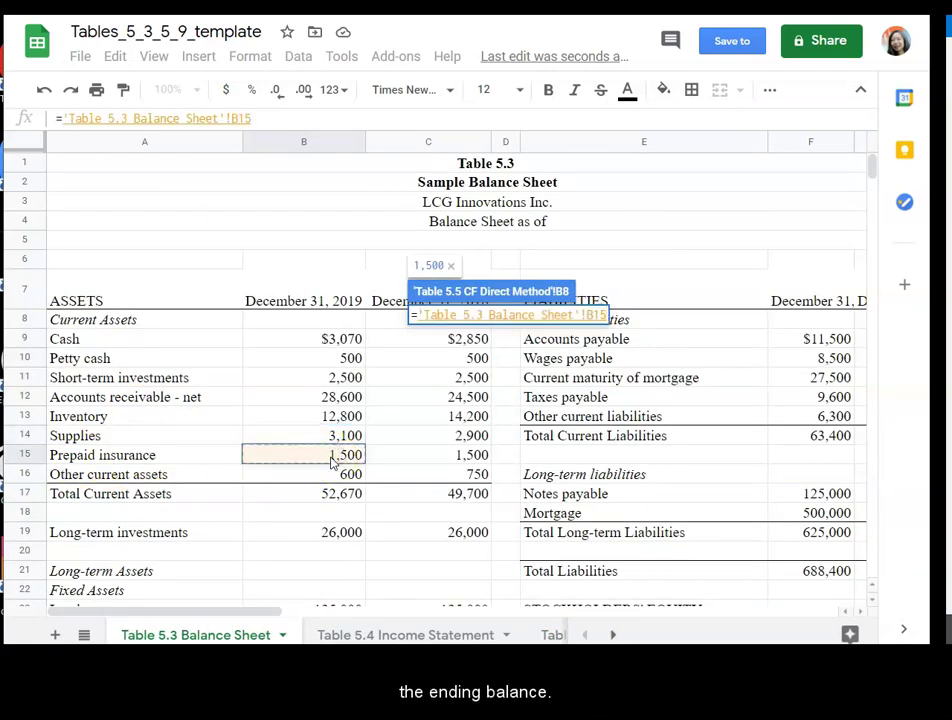
pyautogui.press('Return')
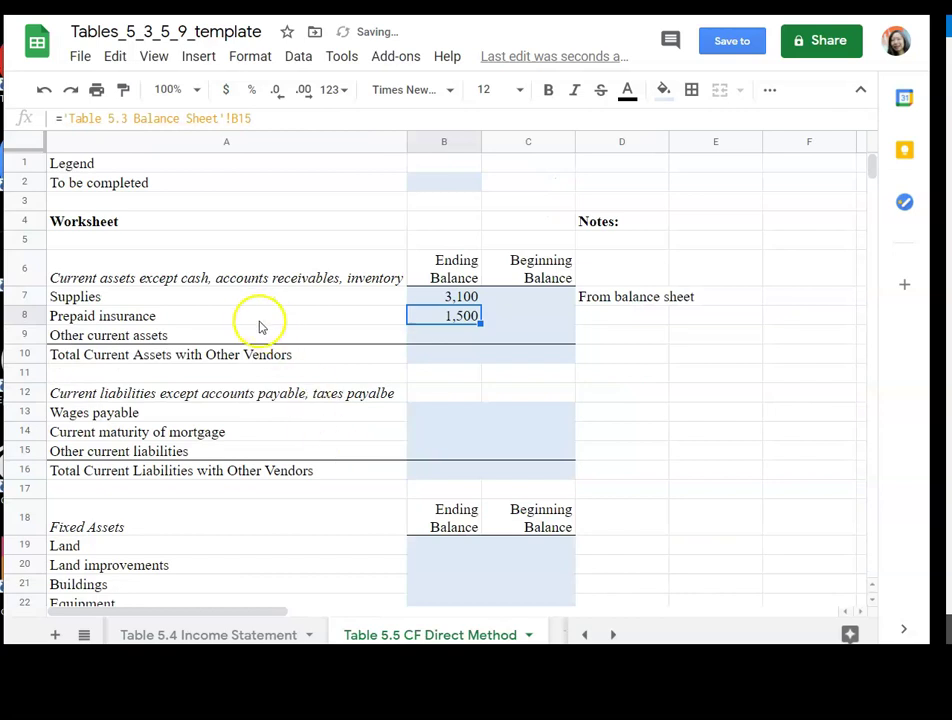
# Link the Other current assets ending balance in B9 to the December 31, 2019 figure in B16 of the Table 5.3 Balance Sheet.
pyautogui.click(437, 339)
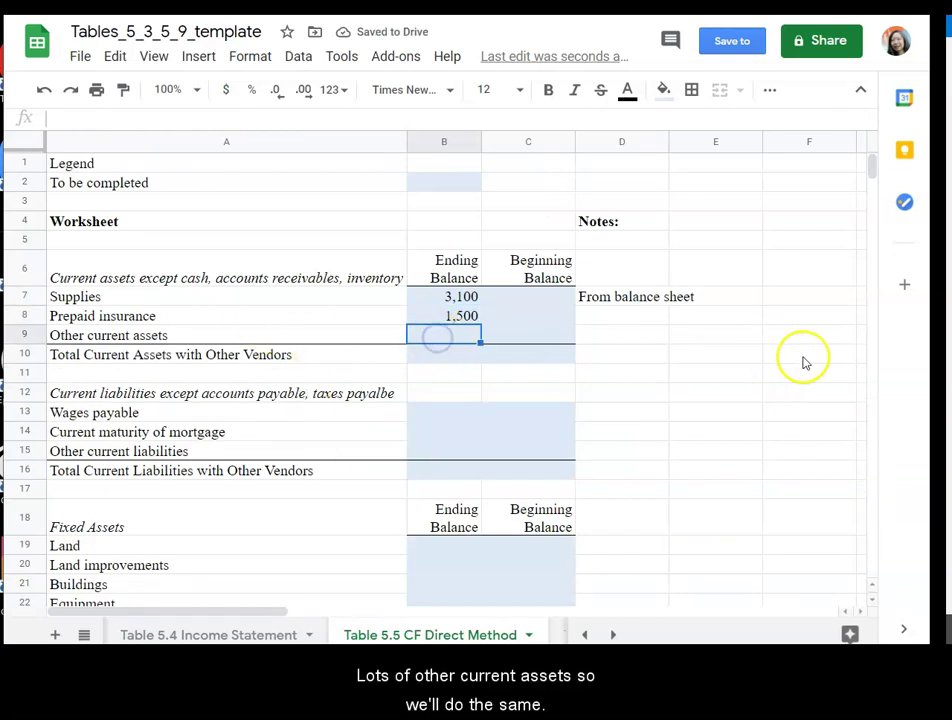
pyautogui.write('=')
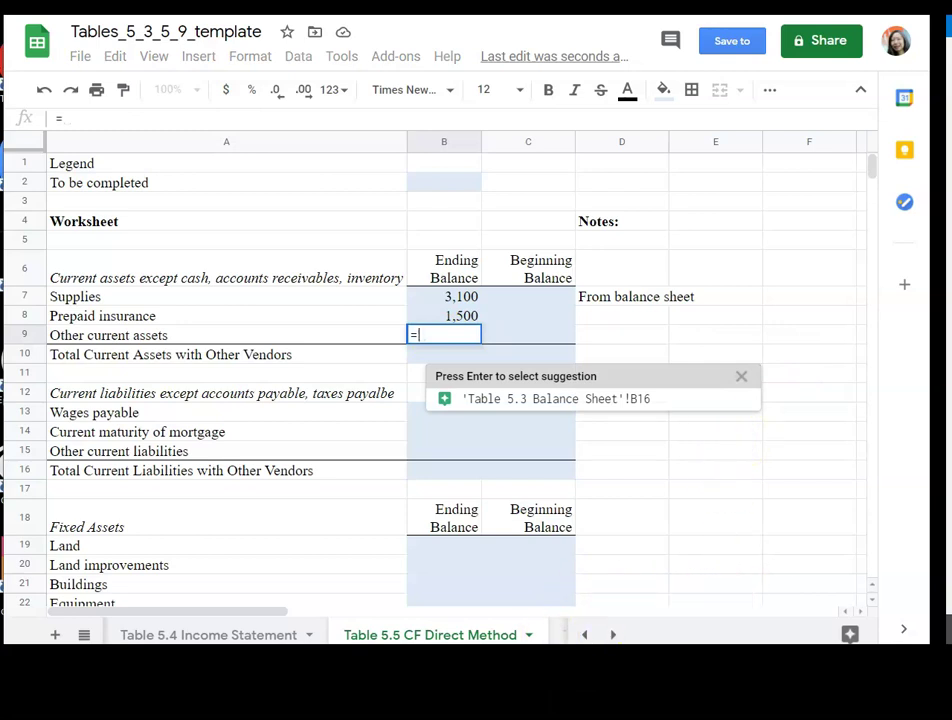
pyautogui.click(585, 635)
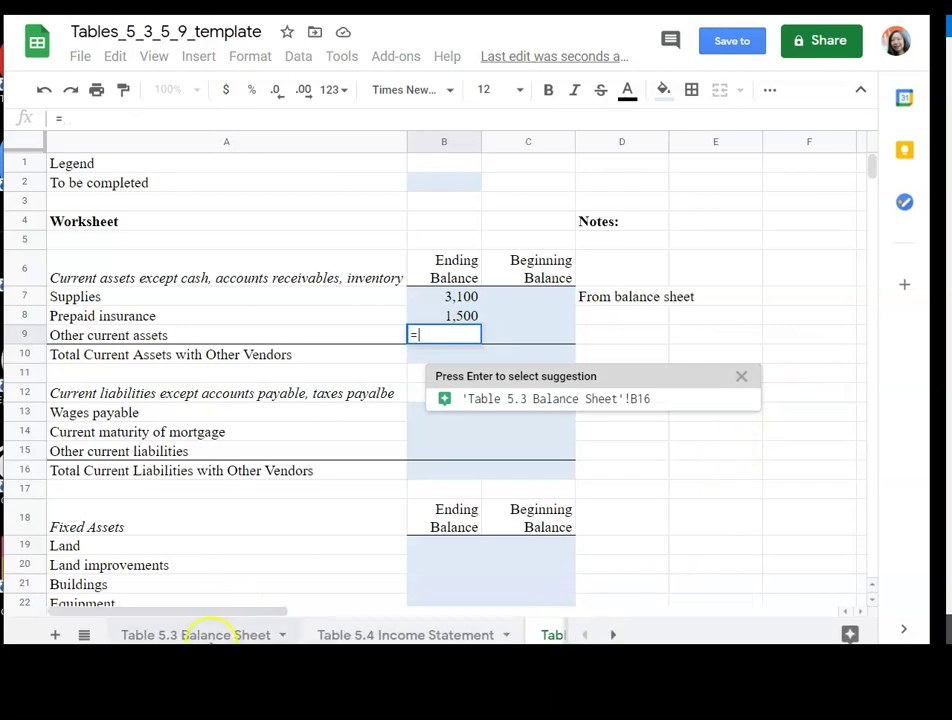
pyautogui.click(210, 635)
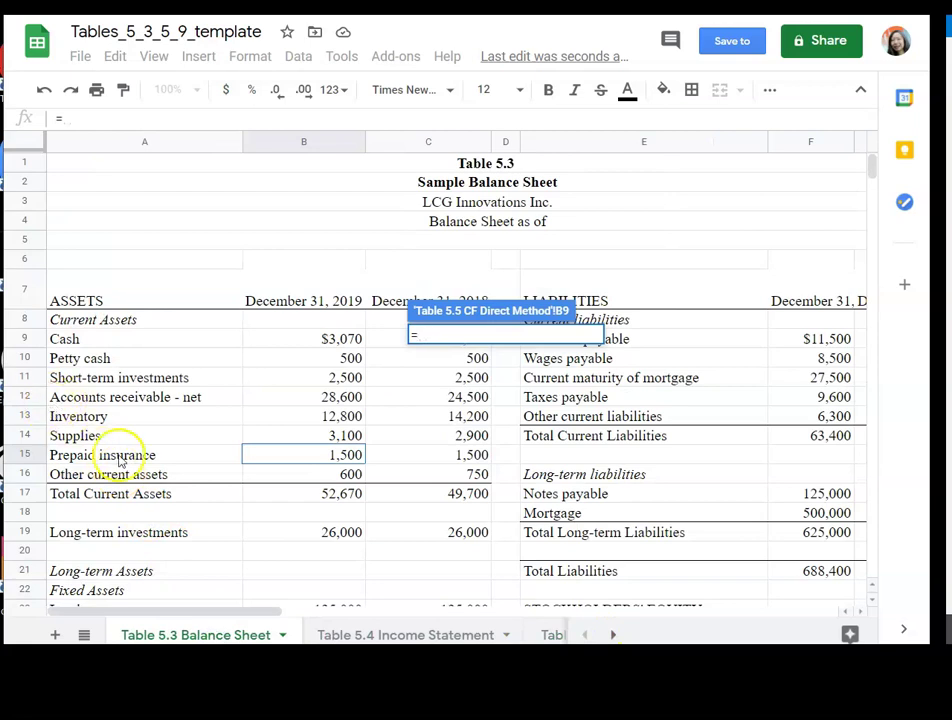
pyautogui.click(330, 476)
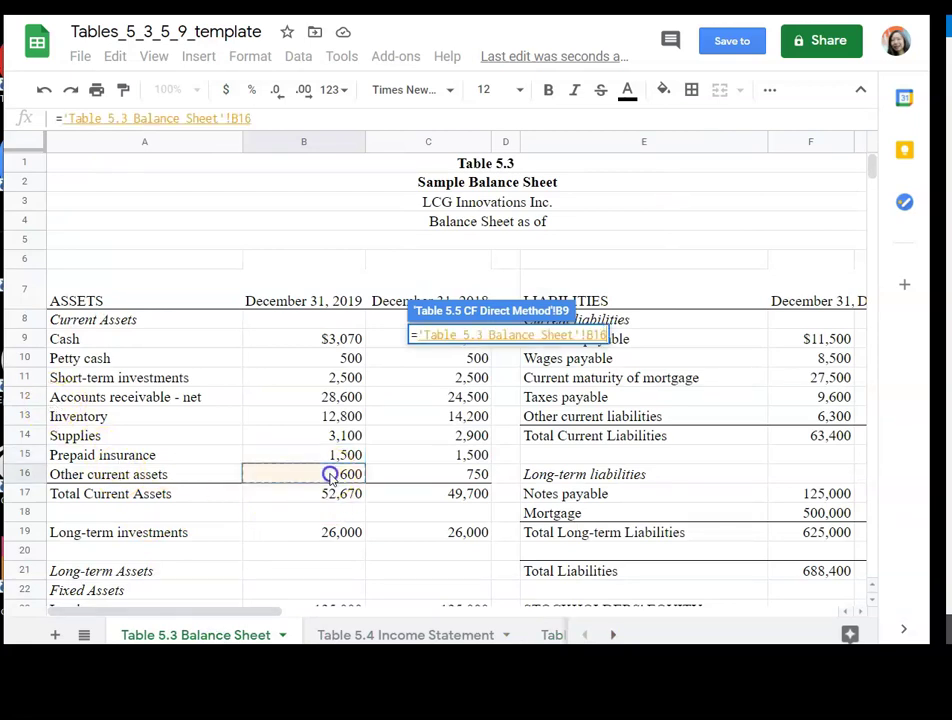
pyautogui.press('Return')
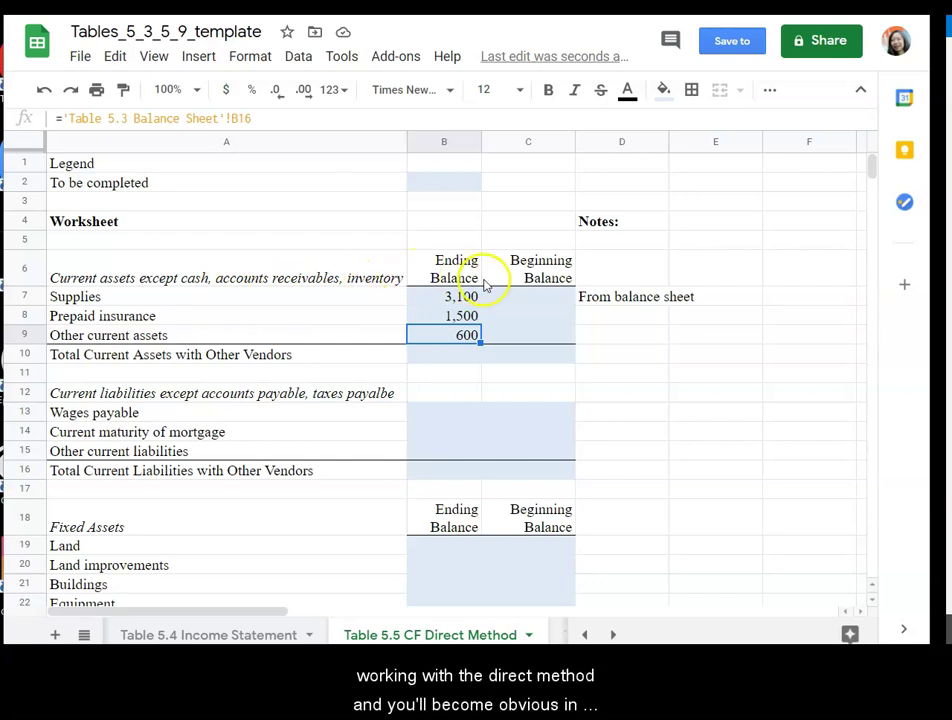
# Total the ending balances for Total Current Assets with Other Vendors in B10 by summing B7:B9.
pyautogui.click(455, 356)
pyautogui.write('=')
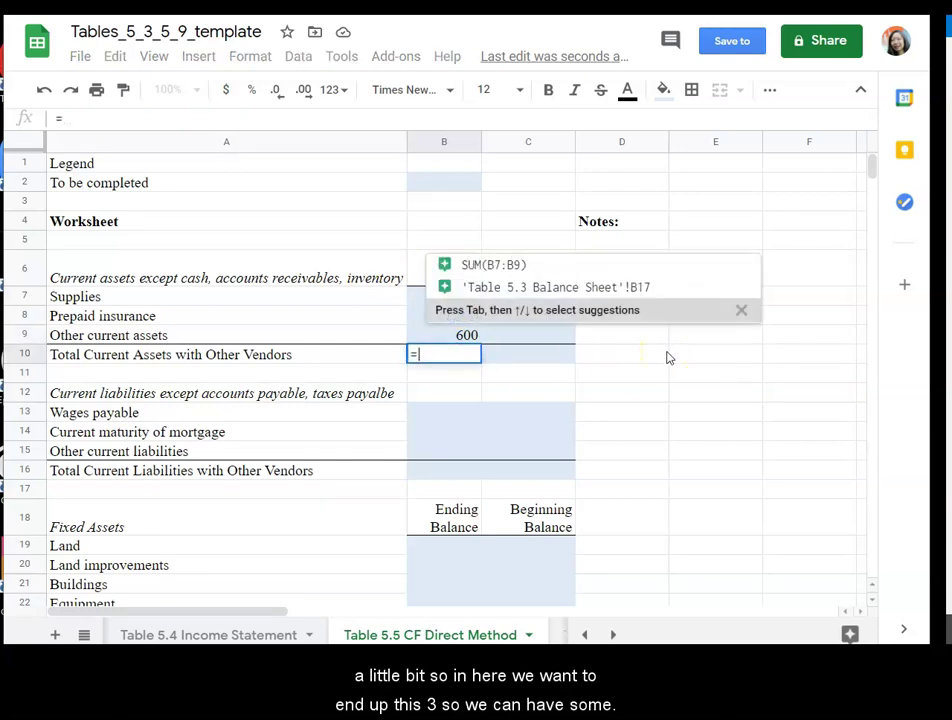
pyautogui.write('sum(B7:B8')
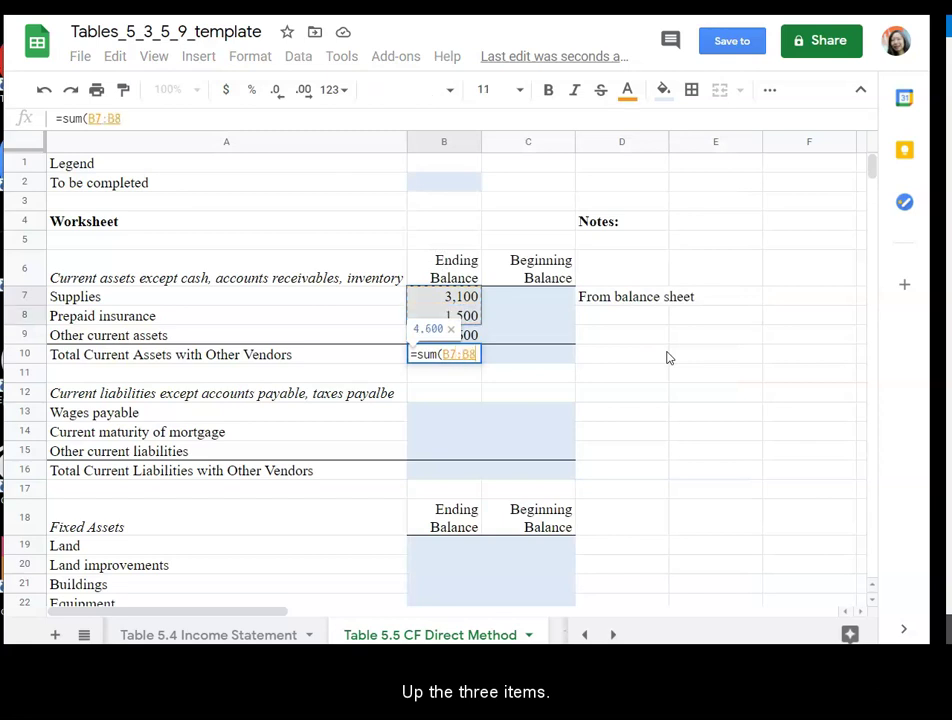
pyautogui.press('BackSpace')
pyautogui.write('9')
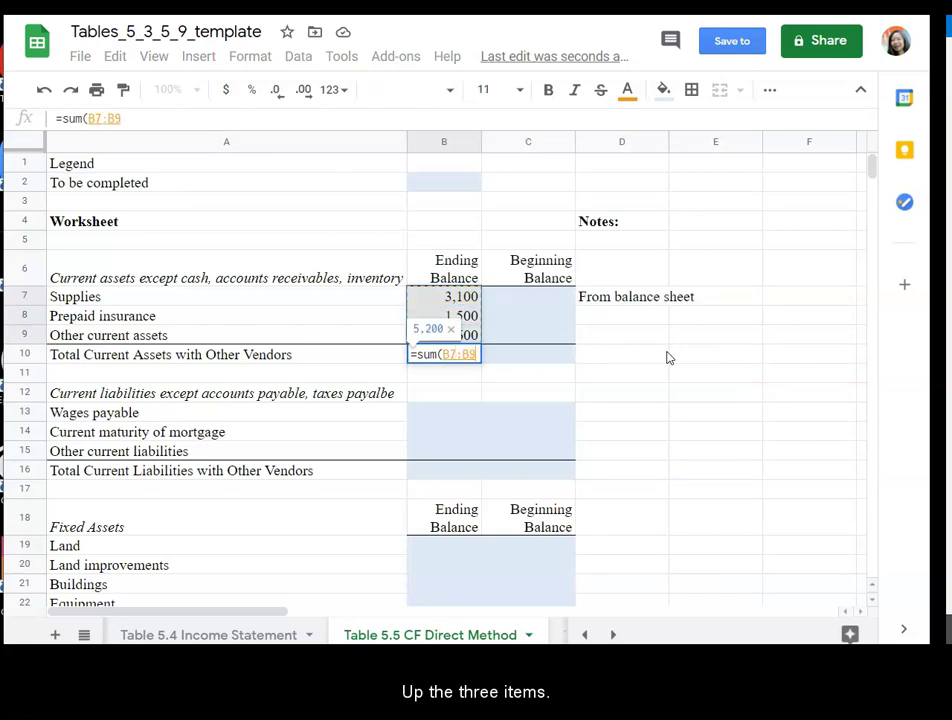
pyautogui.press('Return')
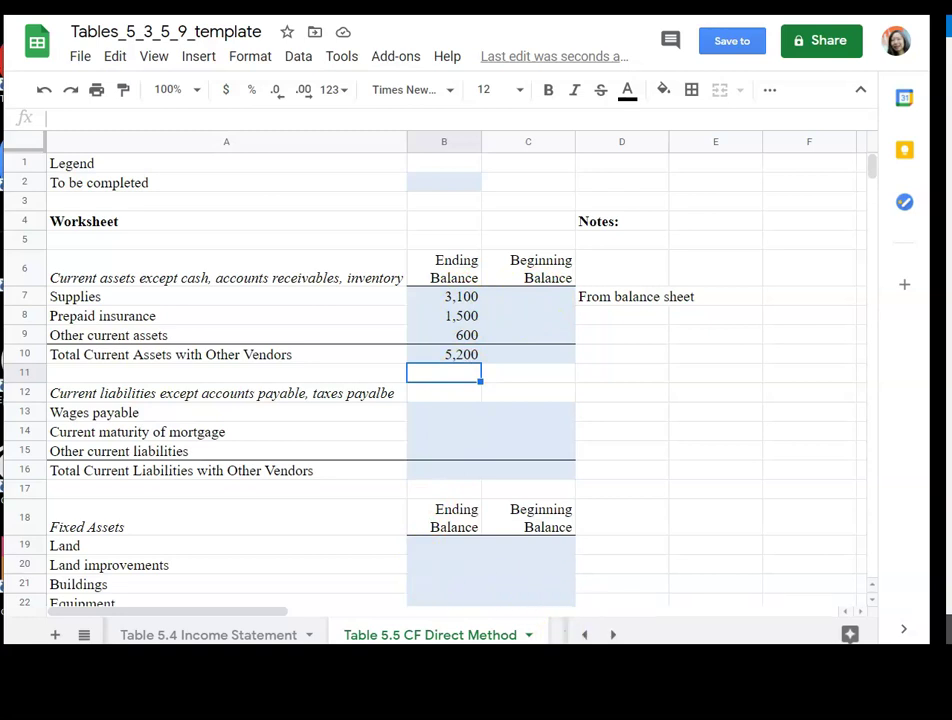
# Review the current asset figures on the Table 5.3 Balance Sheet and return to the Table 5.5 CF Direct Method sheet.
pyautogui.click(586, 636)
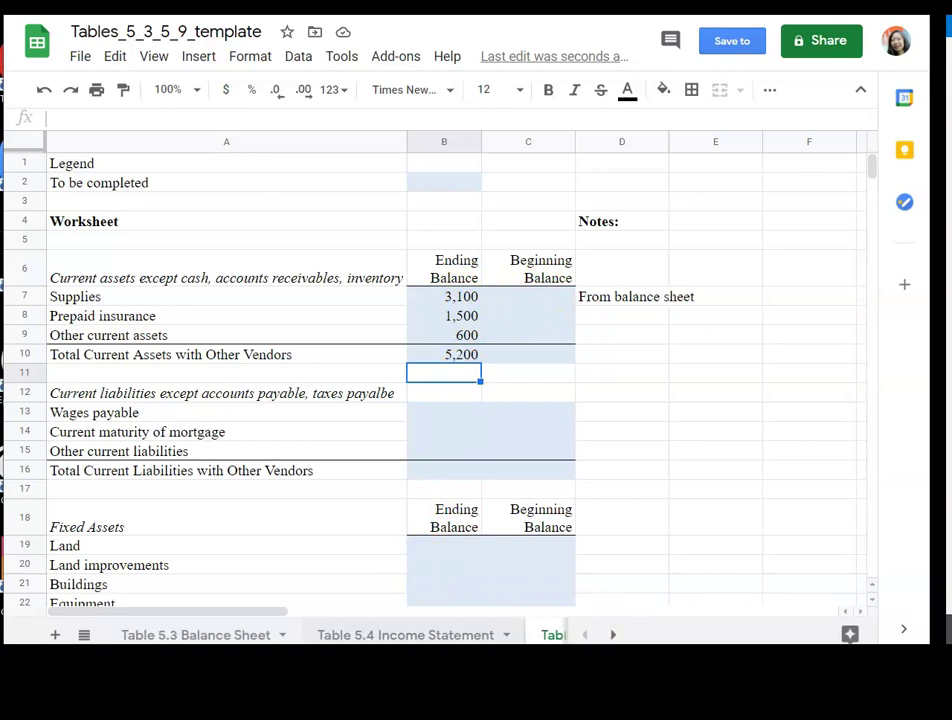
pyautogui.click(212, 634)
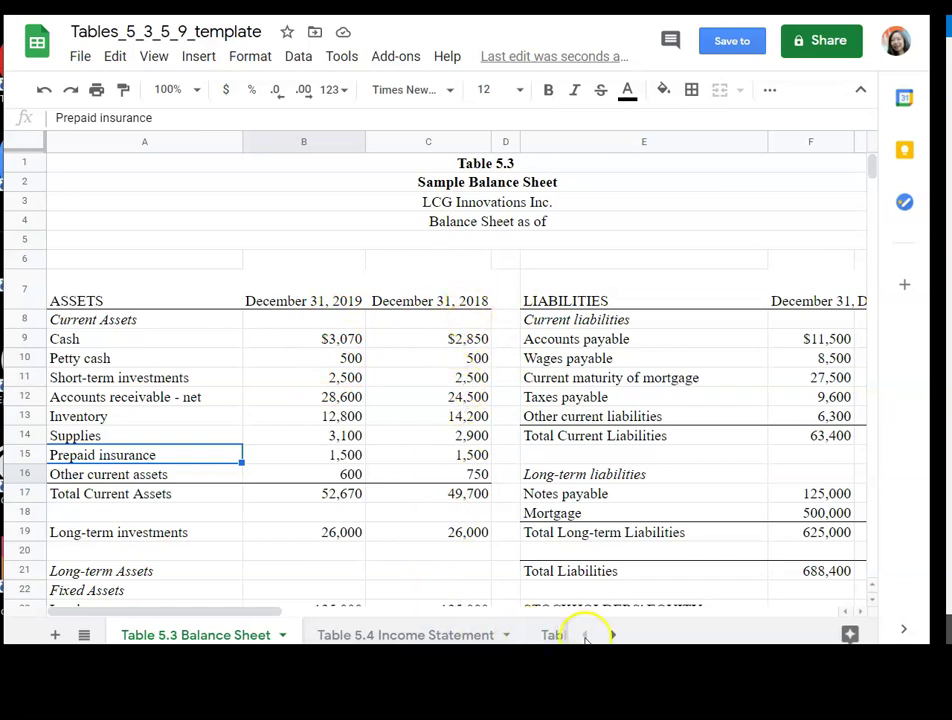
pyautogui.click(612, 634)
pyautogui.click(612, 634)
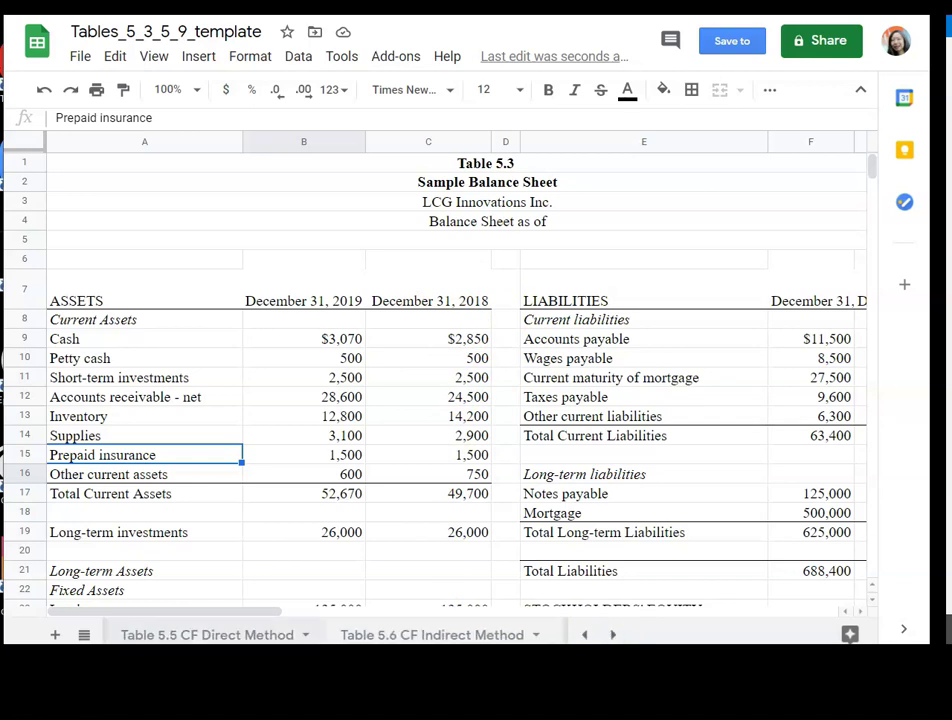
pyautogui.click(250, 636)
pyautogui.click(443, 296)
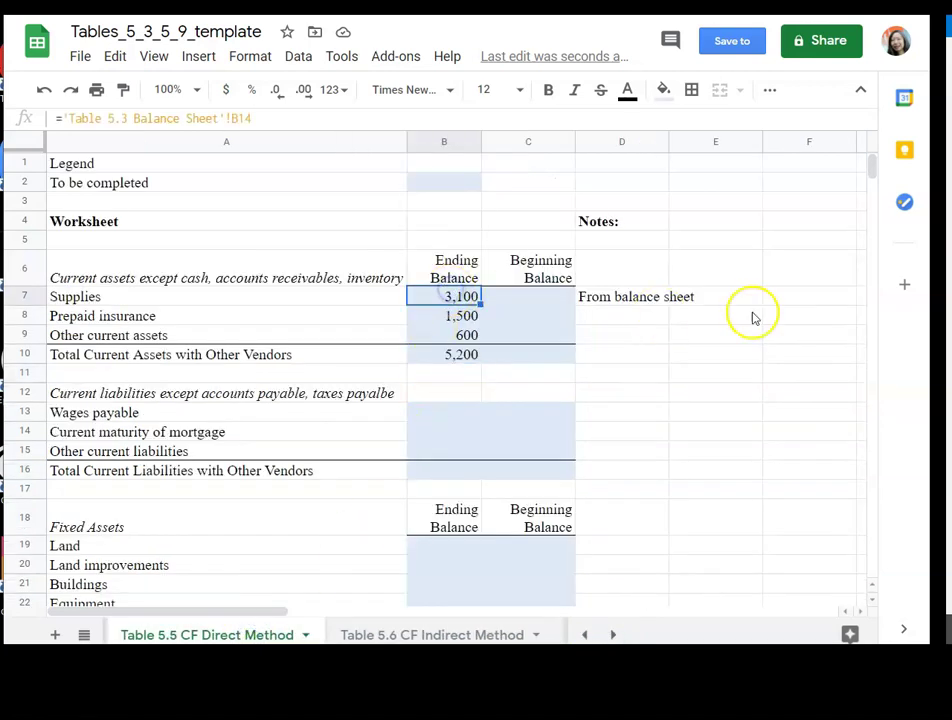
pyautogui.hotkey('shift', 'Down')
pyautogui.hotkey('shift', 'Down')
pyautogui.hotkey('shift', 'Down')
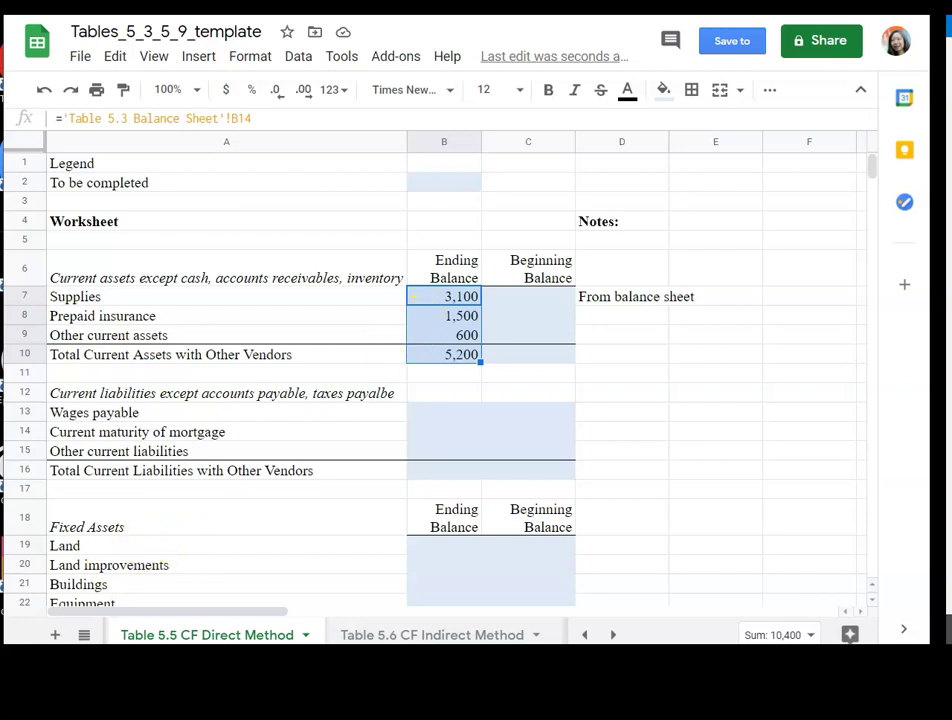
pyautogui.click(185, 525)
pyautogui.hotkey('ctrl', 'c')
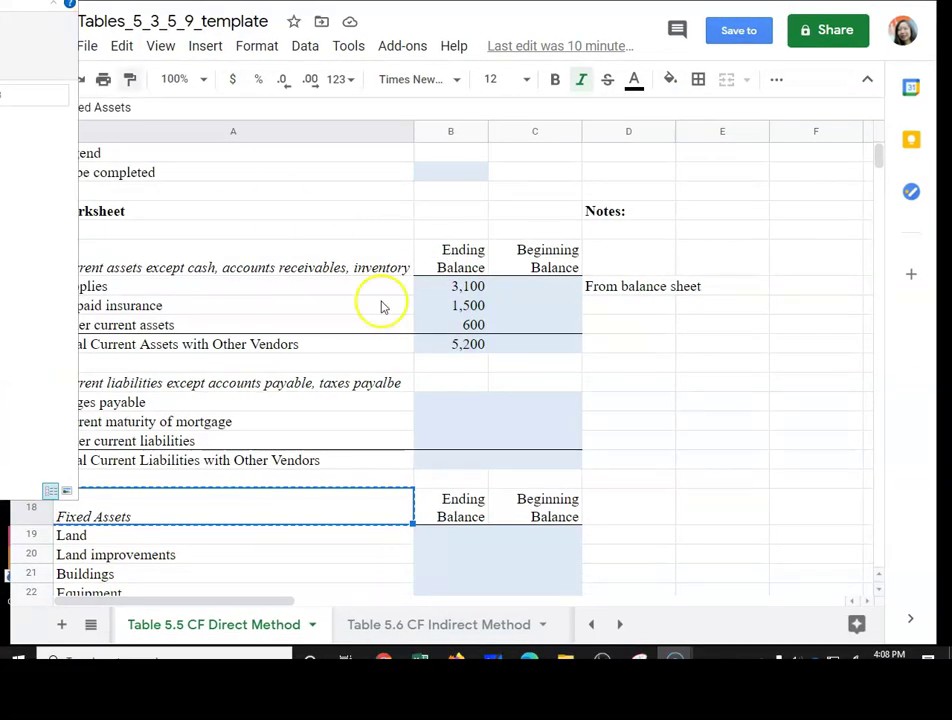
pyautogui.click(467, 288)
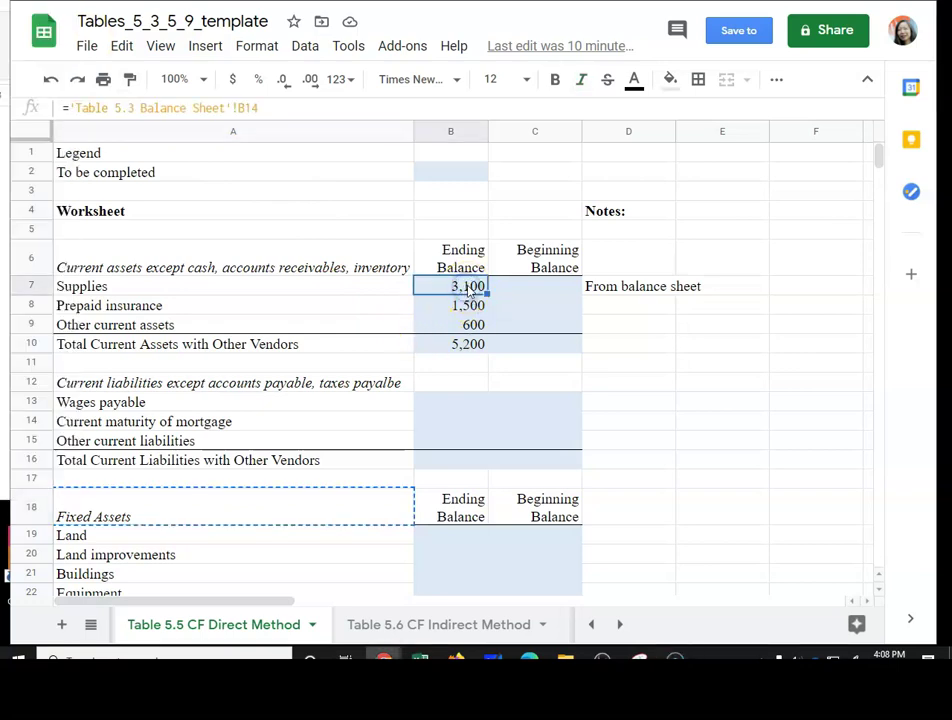
pyautogui.press('Escape')
pyautogui.press('Escape')
pyautogui.press('Escape')
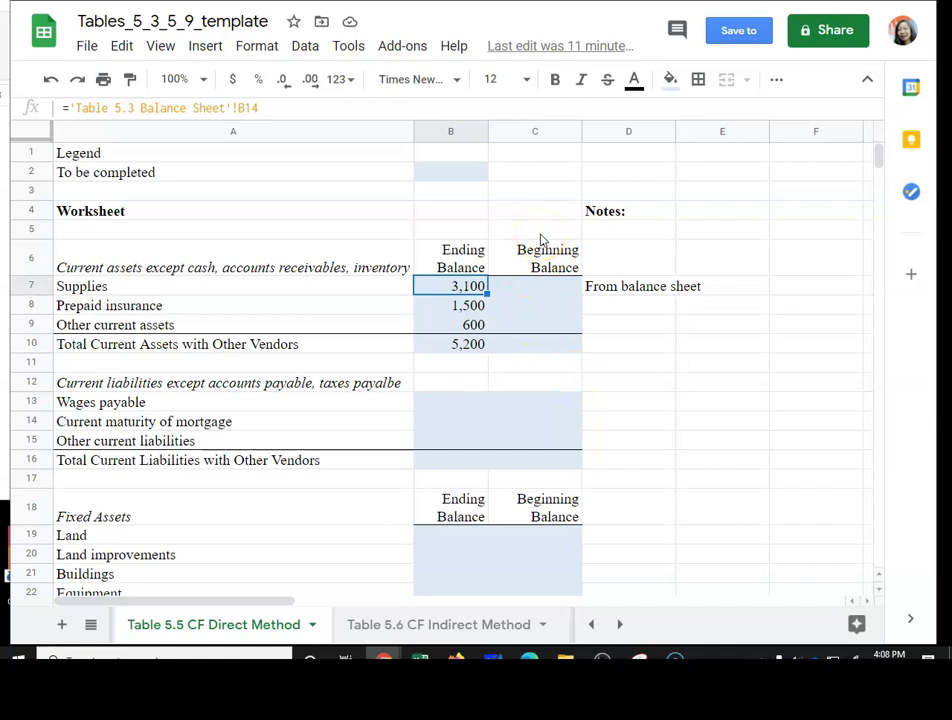
# Copy the current asset ending balance formulas in B7:B10 into the Beginning Balance cells C7:C10 and check the reference in C7.
pyautogui.hotkey('shift', 'Down')
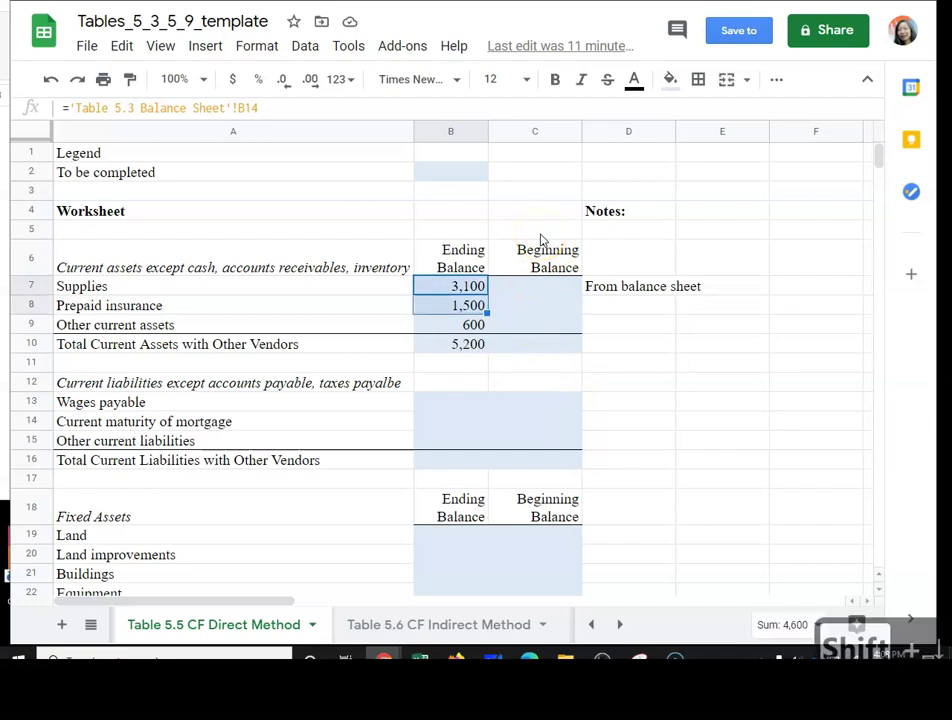
pyautogui.hotkey('shift', 'Down')
pyautogui.hotkey('shift', 'Down')
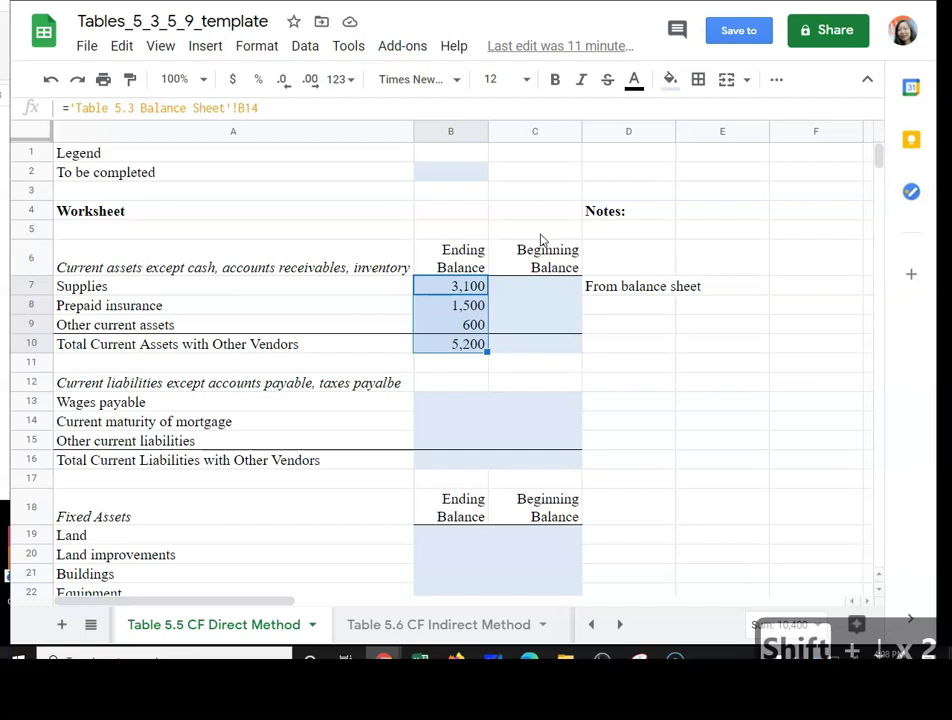
pyautogui.hotkey('ctrl', 'c')
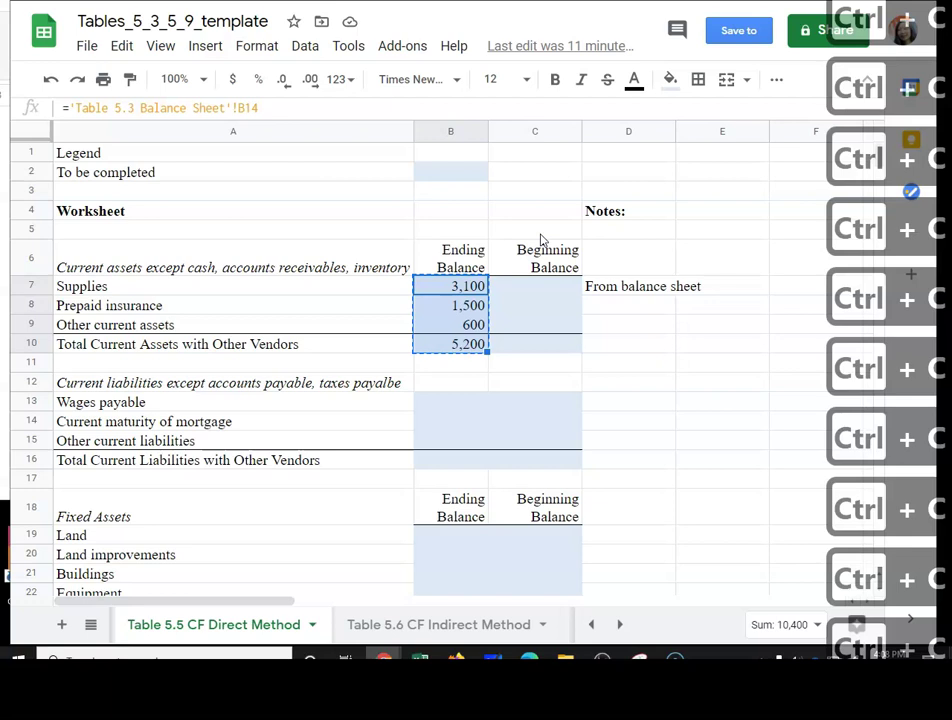
pyautogui.click(544, 288)
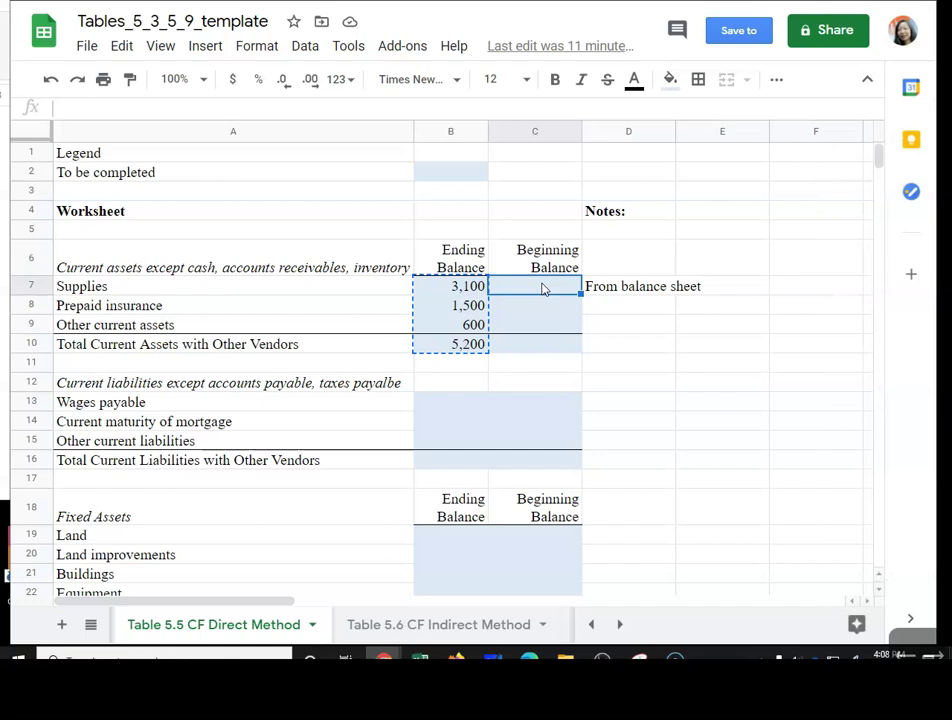
pyautogui.hotkey('ctrl', 'v')
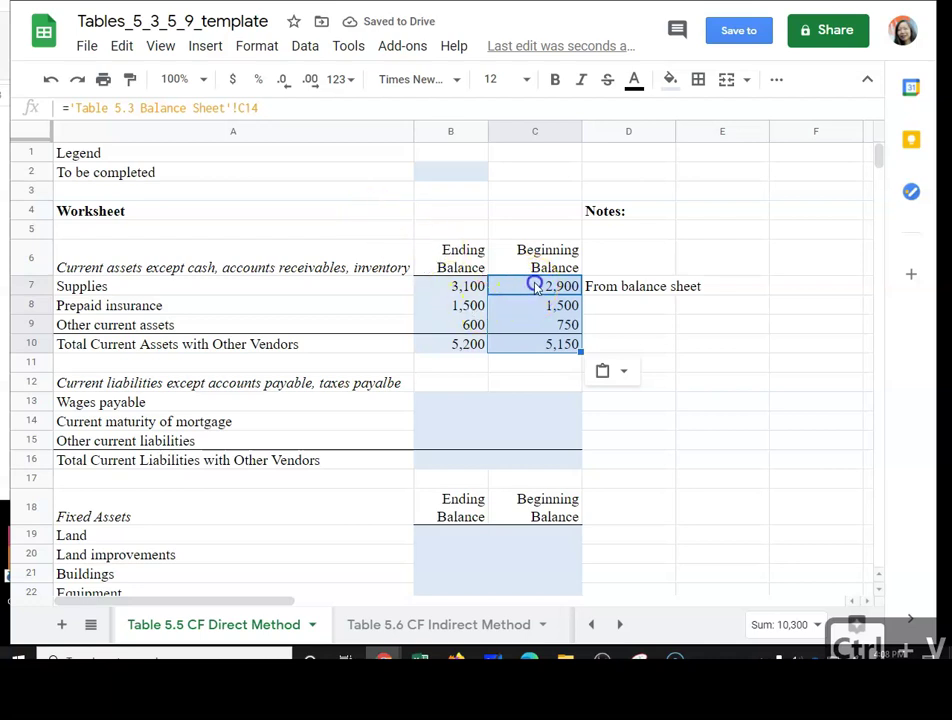
pyautogui.click(535, 285)
pyautogui.click(275, 112)
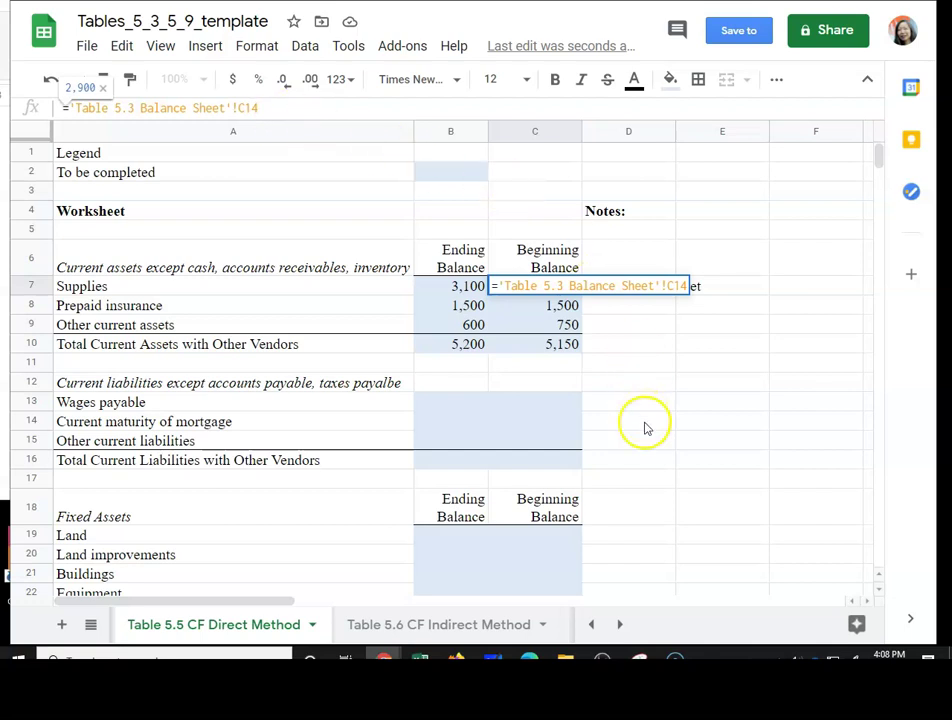
pyautogui.press('Escape')
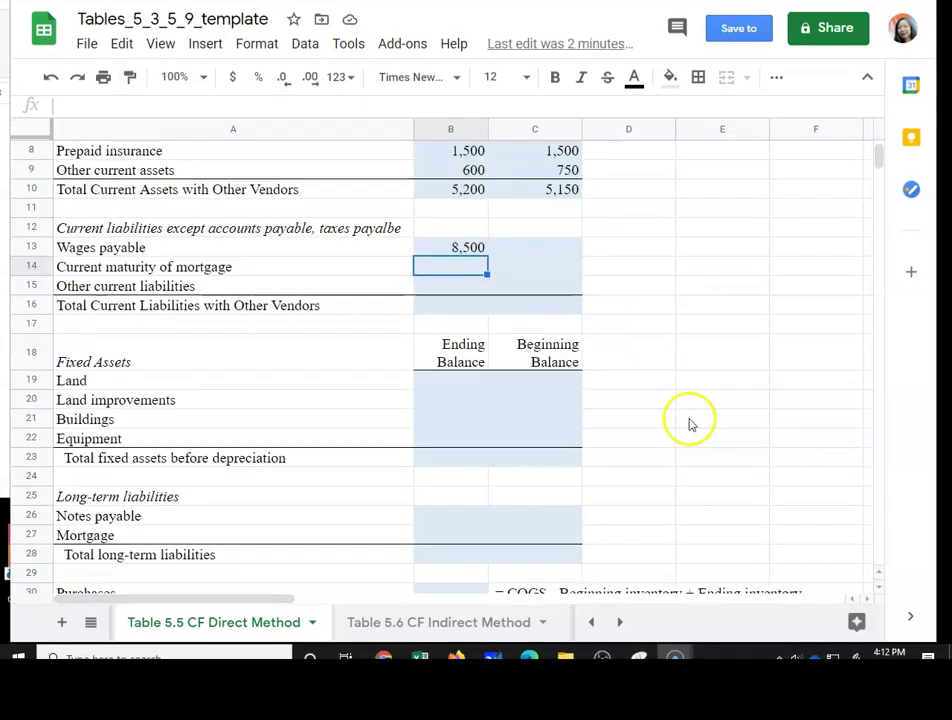
# Compare the current liabilities listed on the Table 5.3 Balance Sheet with the liability rows on the Table 5.5 CF Direct Method worksheet.
pyautogui.scroll(3, 700, 390)
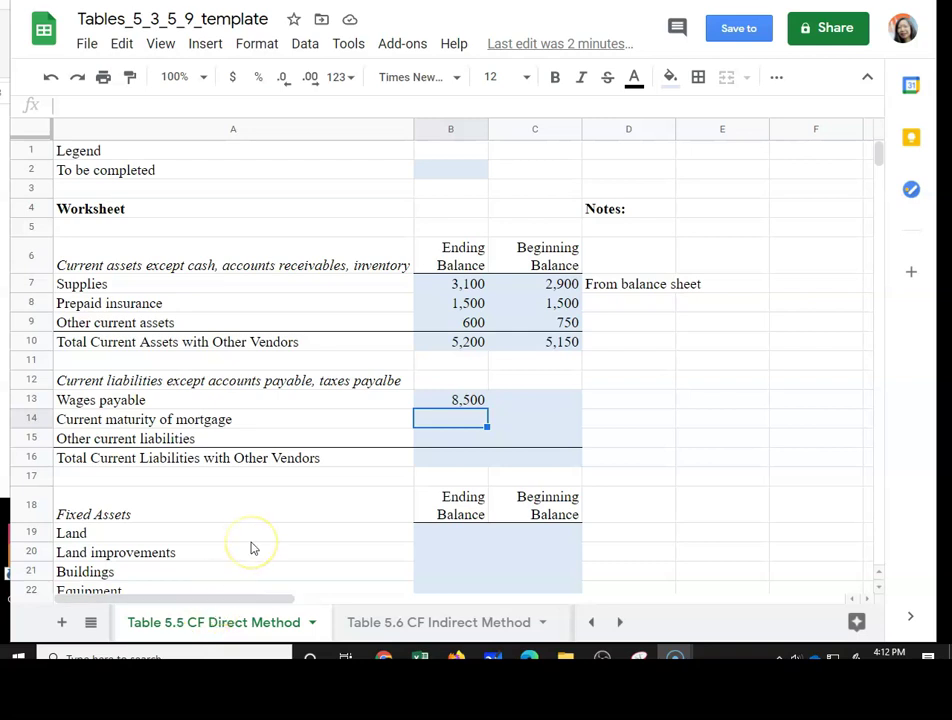
pyautogui.click(108, 384)
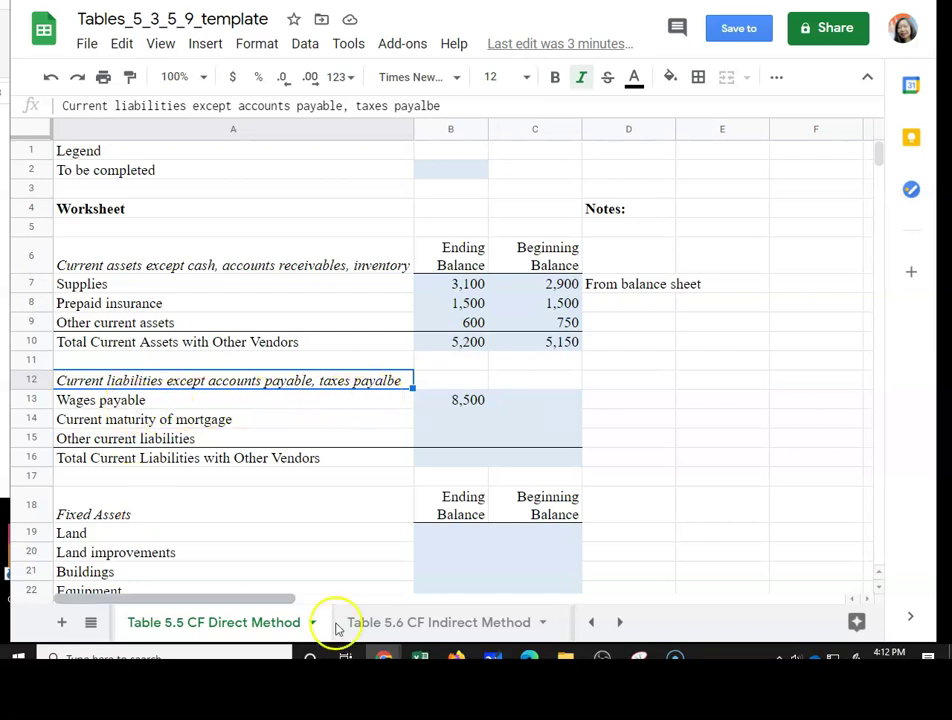
pyautogui.click(589, 624)
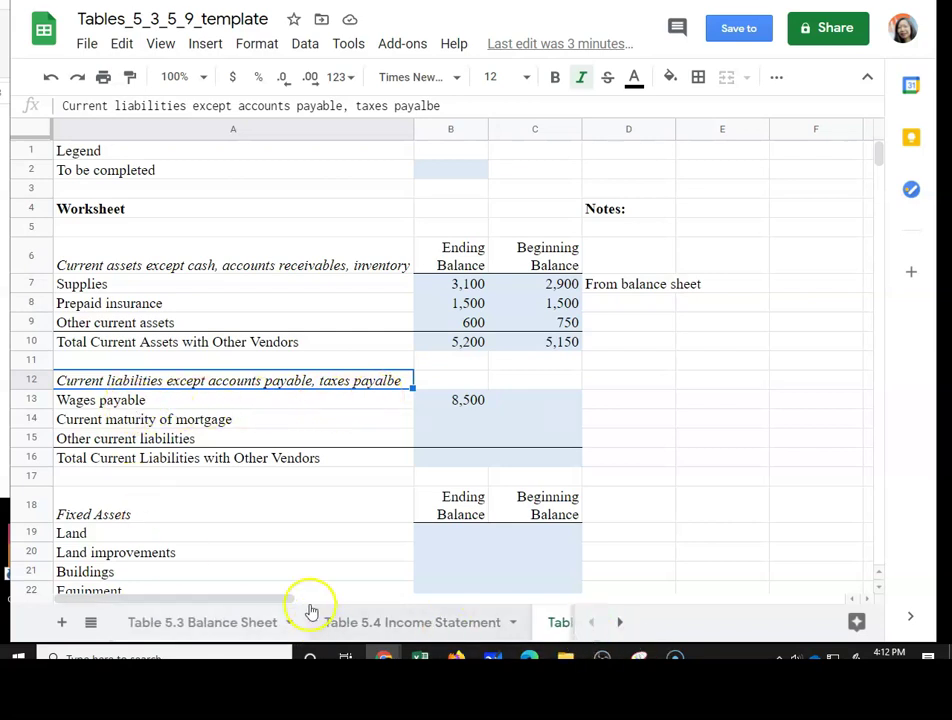
pyautogui.click(255, 622)
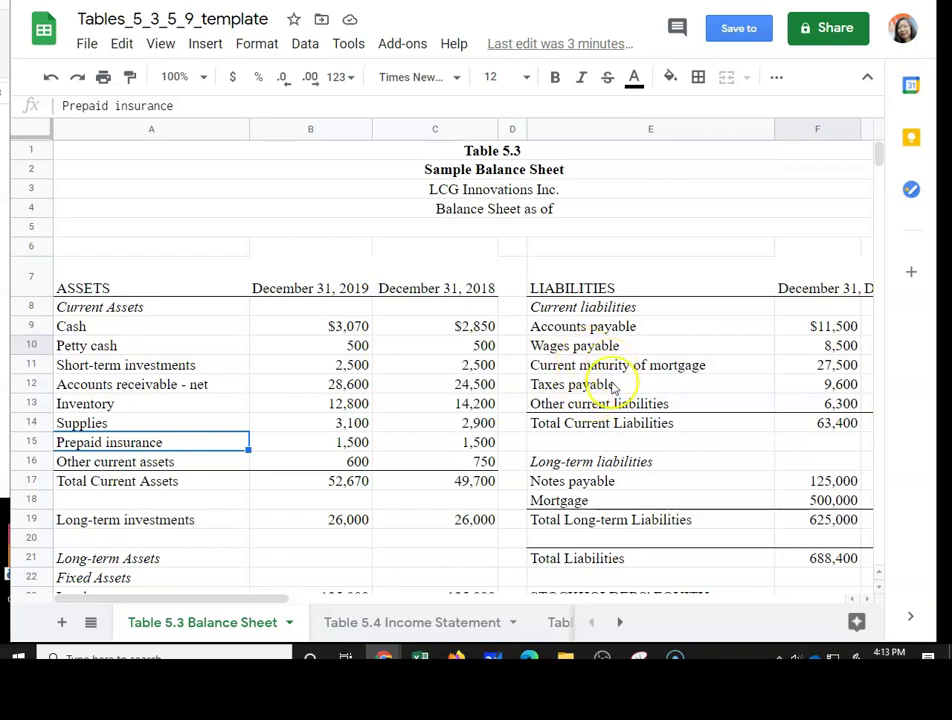
pyautogui.click(614, 621)
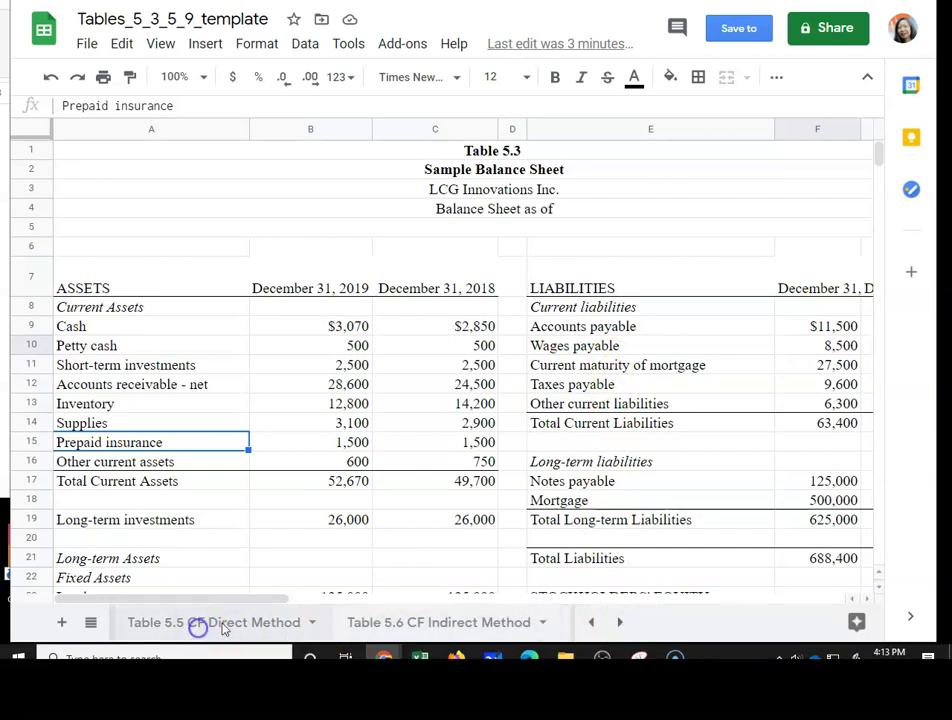
pyautogui.click(200, 630)
pyautogui.click(172, 407)
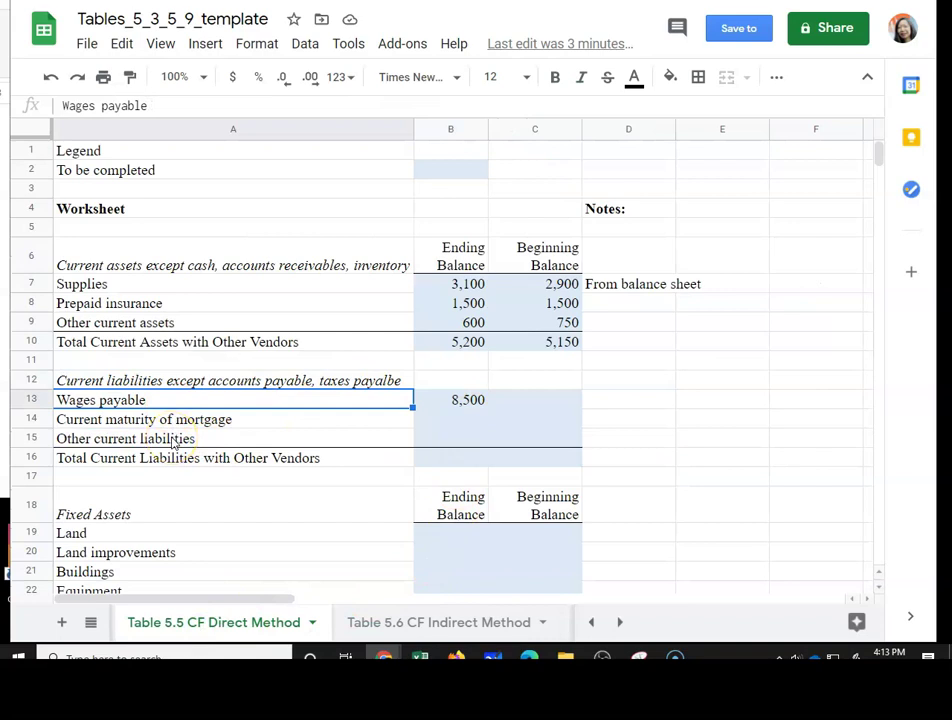
pyautogui.scroll(-2, 173, 443)
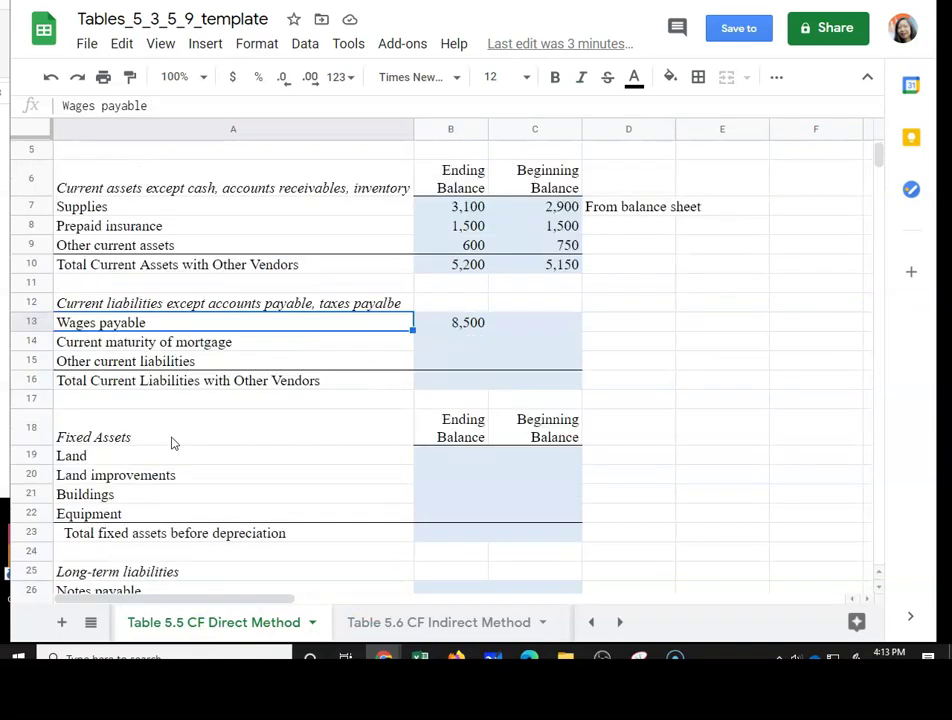
pyautogui.scroll(-1, 173, 443)
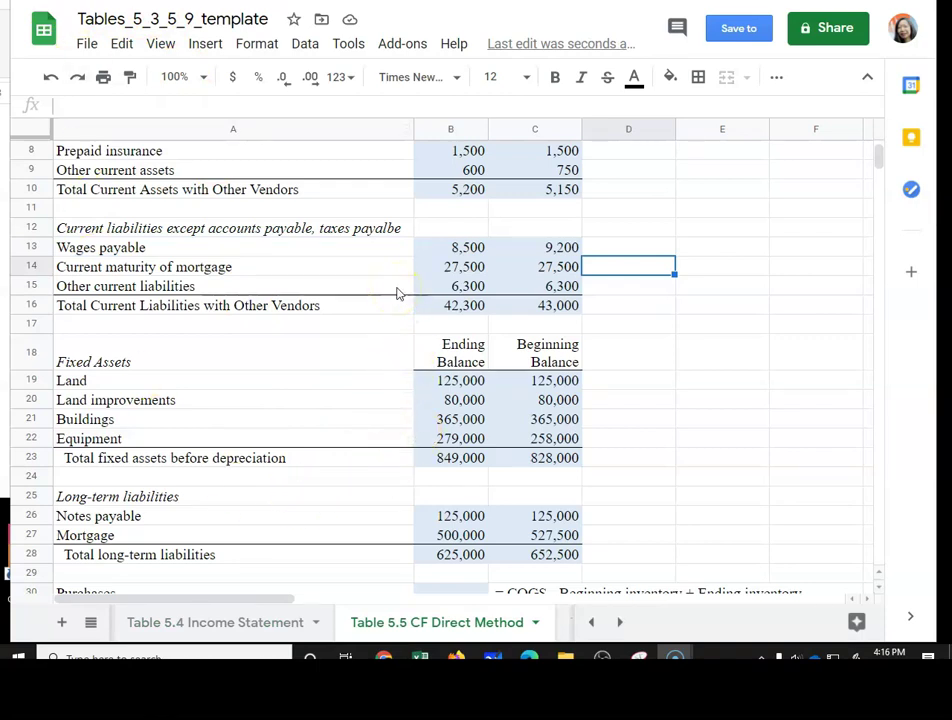
# Examine the Ending Balance formulas for current liabilities, fixed assets and long-term liabilities, going down column B from Wages payable in B13.
pyautogui.click(465, 250)
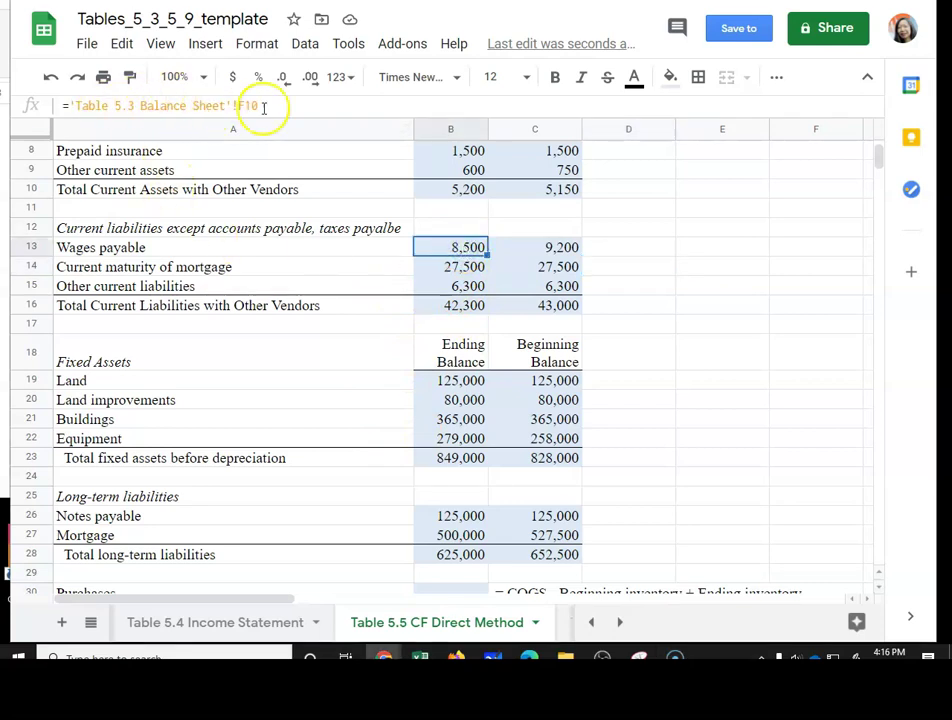
pyautogui.press('Down')
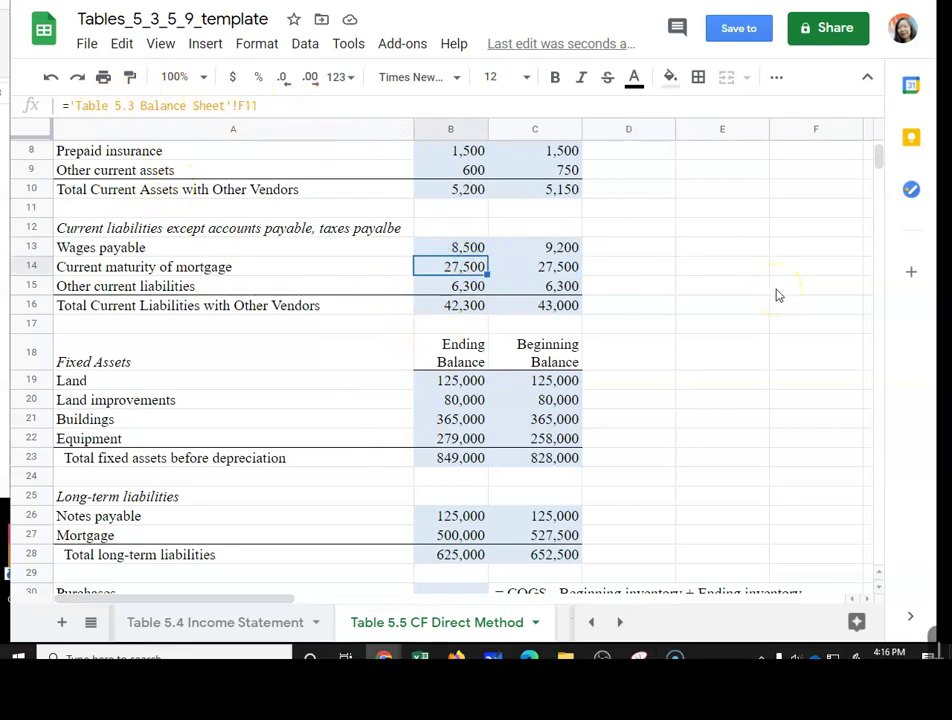
pyautogui.press('Down')
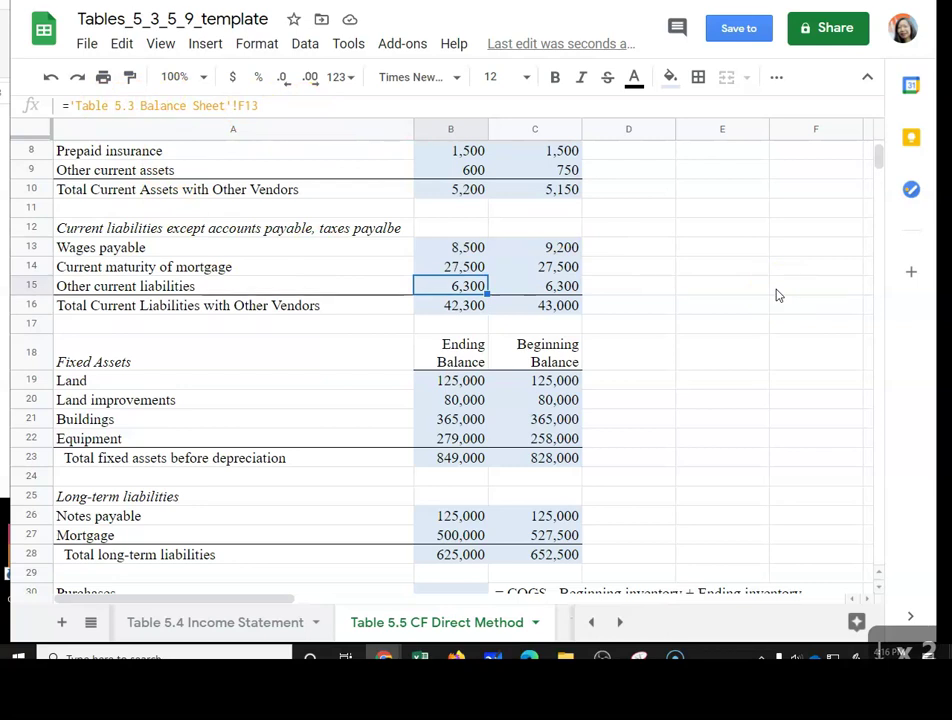
pyautogui.press('Down')
pyautogui.press('Down')
pyautogui.press('Down')
pyautogui.press('Down')
pyautogui.press('Down')
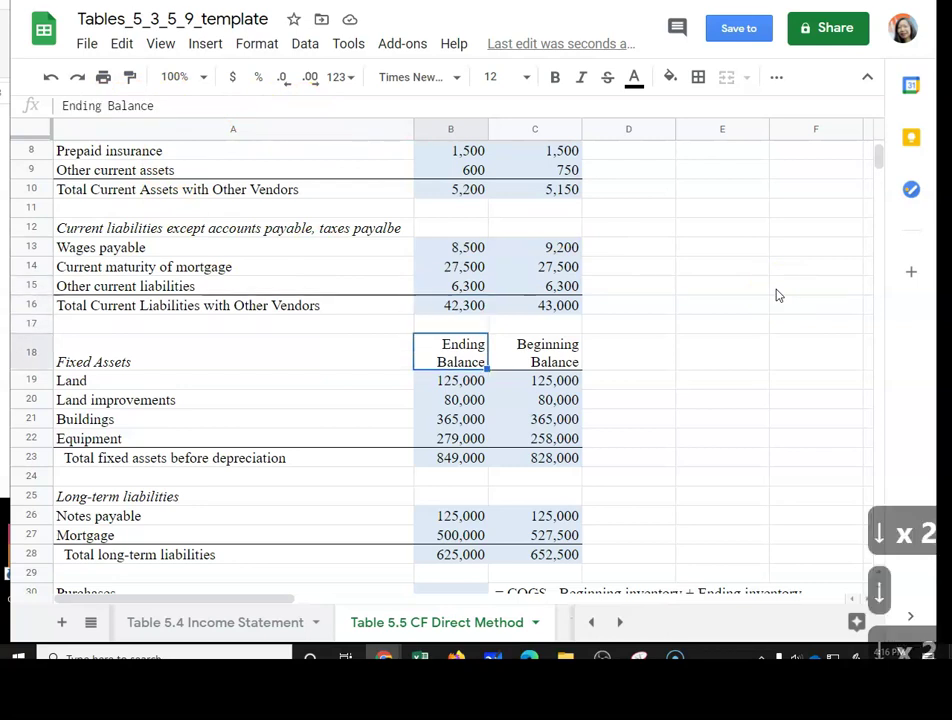
pyautogui.press('Down')
pyautogui.press('Down')
pyautogui.press('Down')
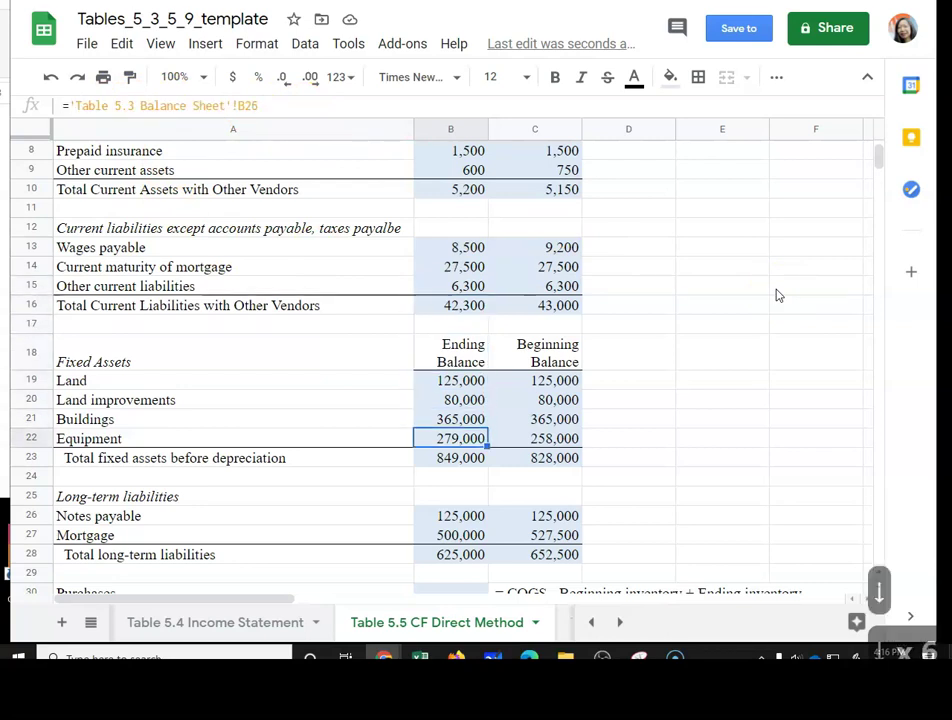
pyautogui.press('Down')
pyautogui.press('Down')
pyautogui.press('Down')
pyautogui.press('Down')
pyautogui.press('Down')
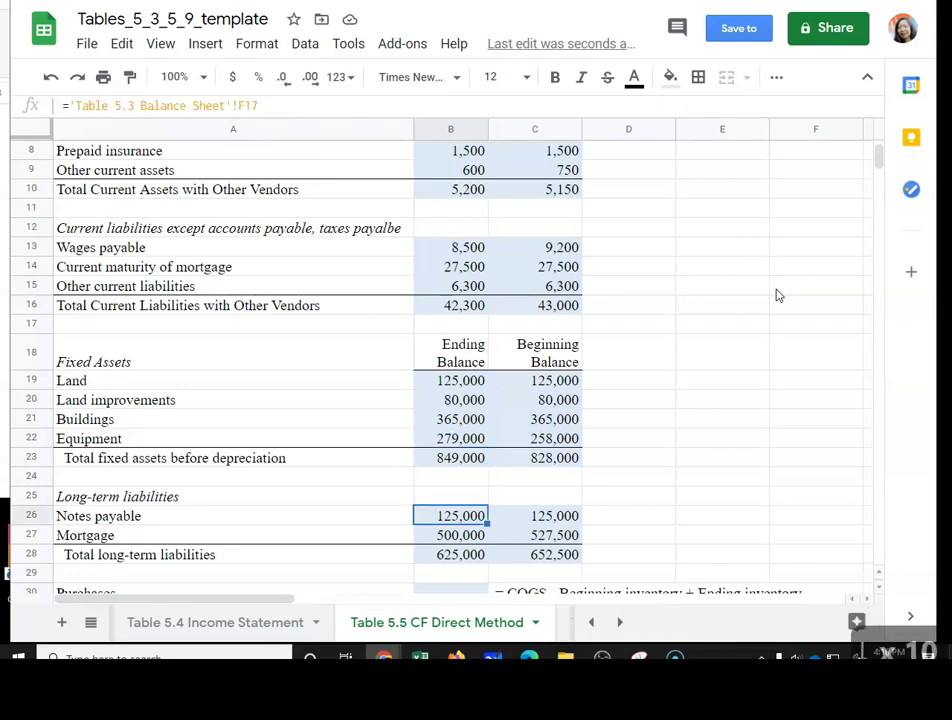
pyautogui.press('Down')
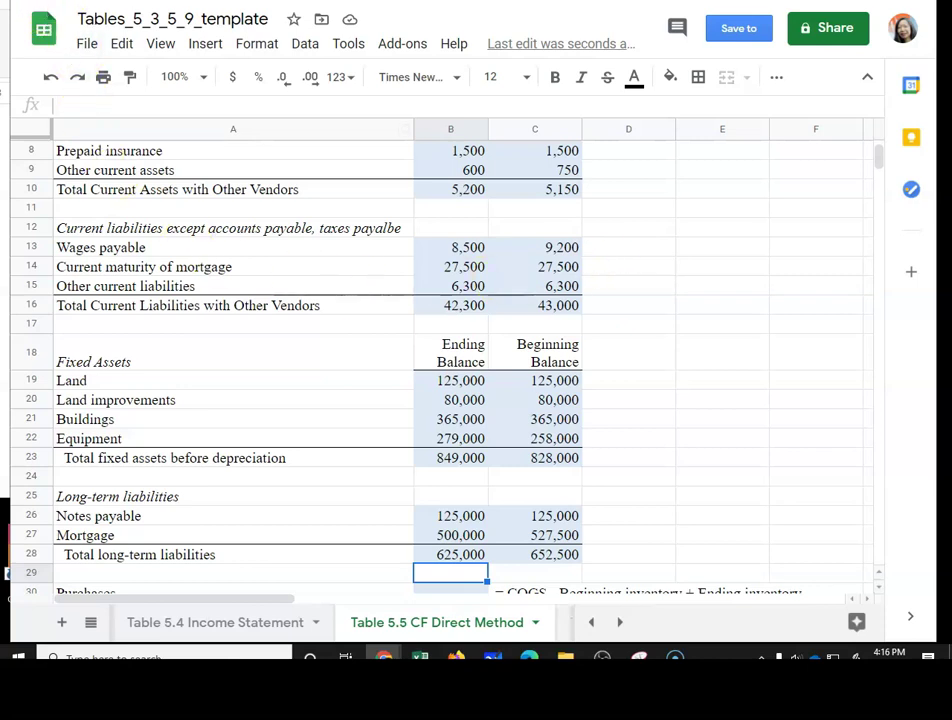
# Start the Purchases formula in B30 with the cost of goods sold from B10 of the Table 5.4 Income Statement.
pyautogui.press('Down')
pyautogui.scroll(-3, 659, 596)
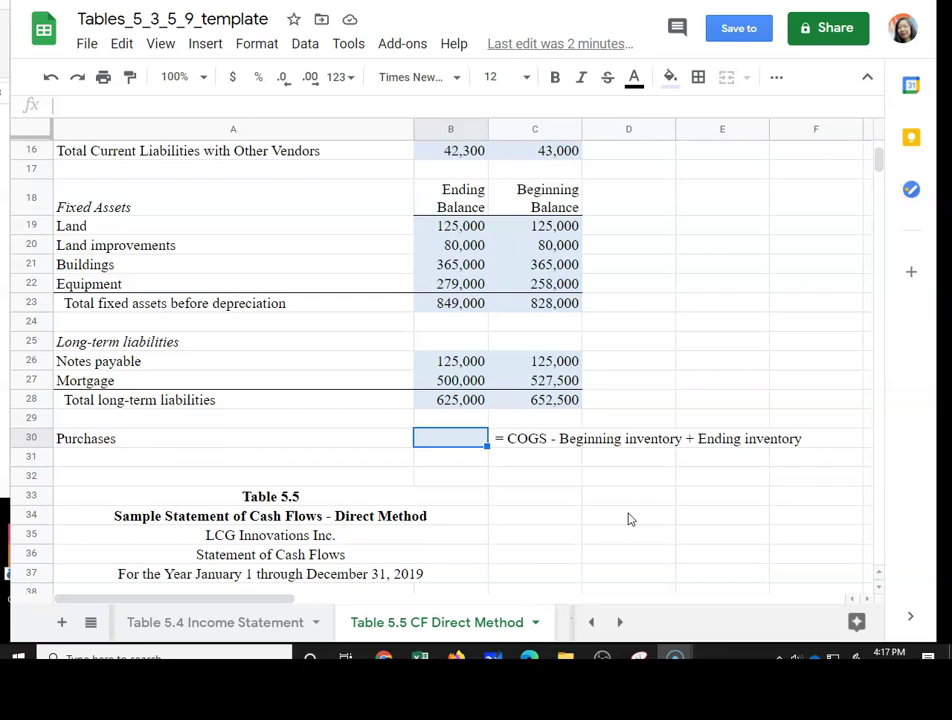
pyautogui.click(462, 447)
pyautogui.click(463, 443)
pyautogui.write('=')
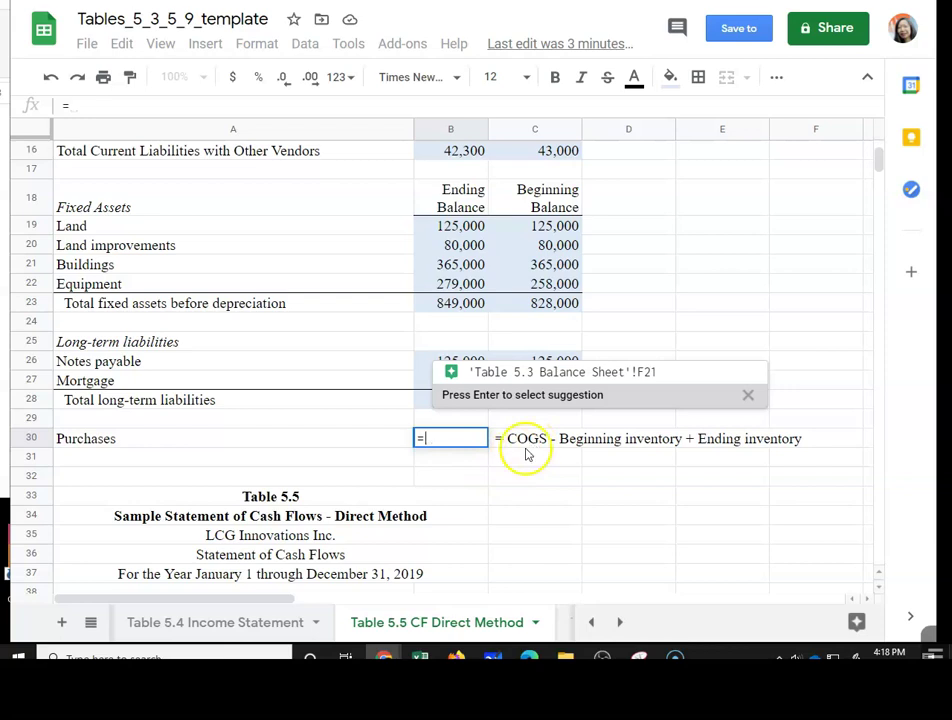
pyautogui.click(207, 627)
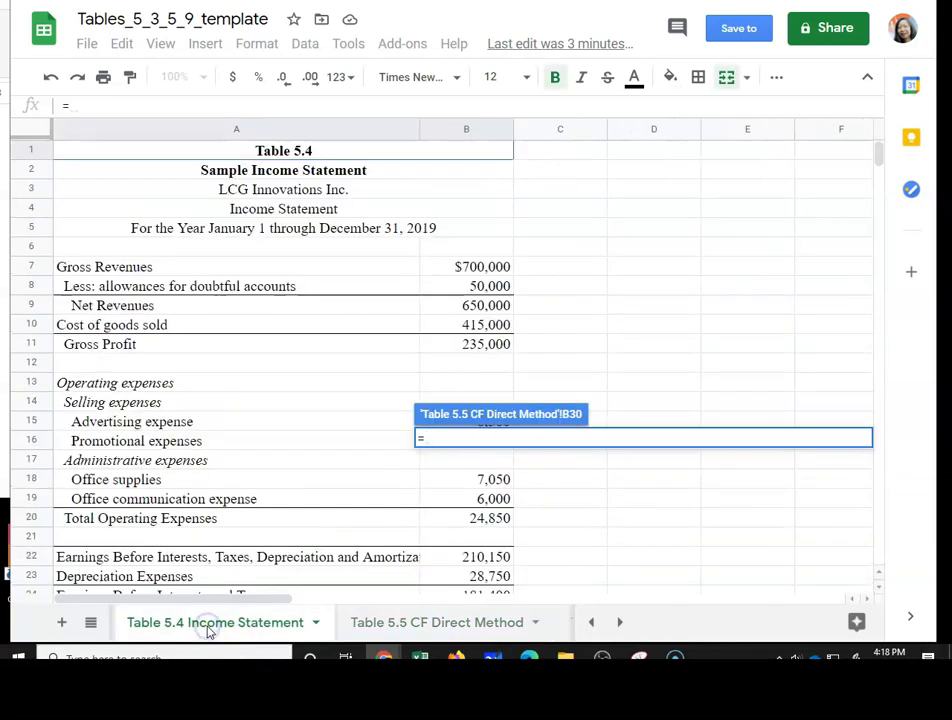
pyautogui.click(466, 325)
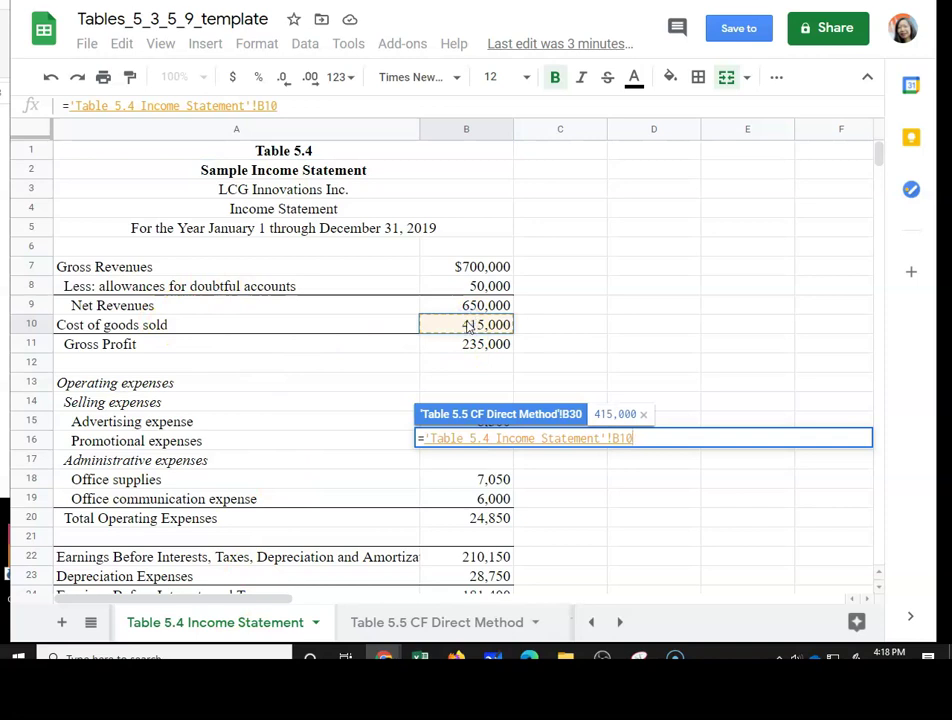
# Complete the Purchases formula by subtracting beginning inventory C13 and adding ending inventory B13 from the Table 5.3 Balance Sheet.
pyautogui.write('-')
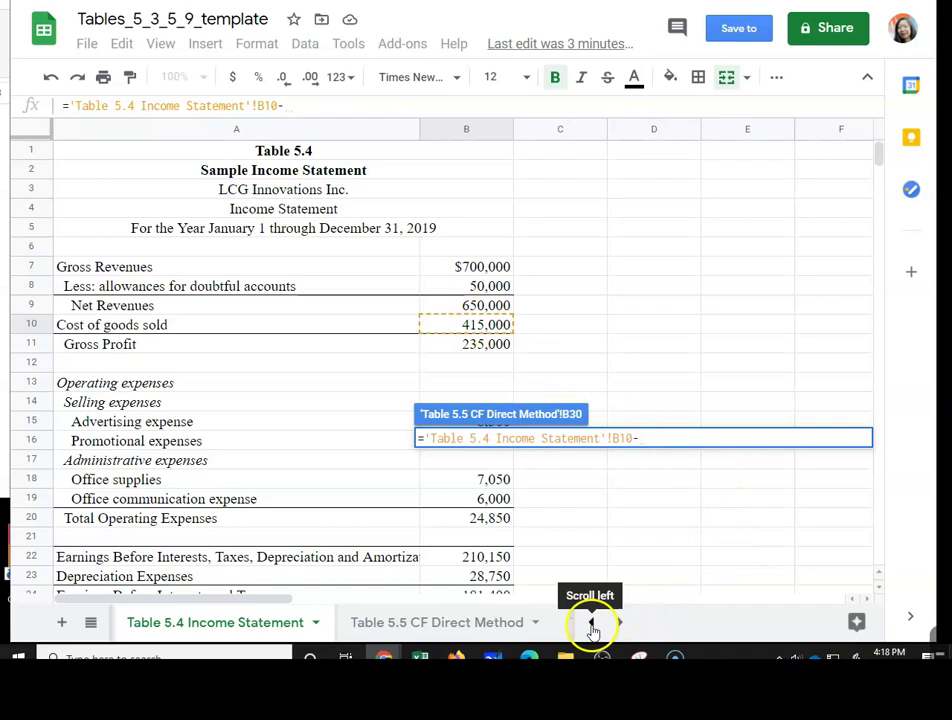
pyautogui.click(592, 623)
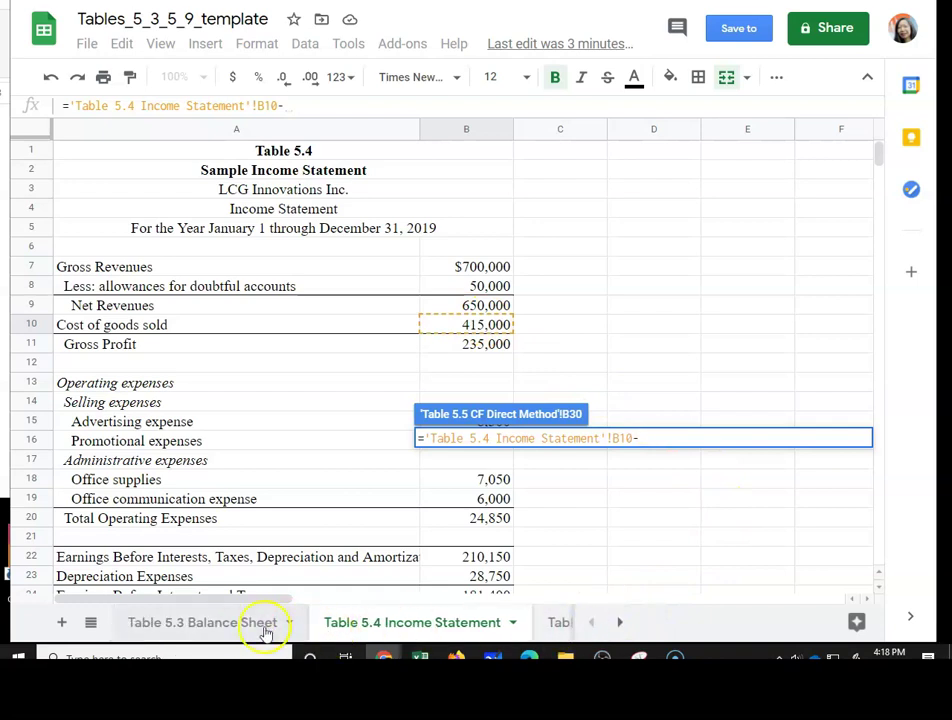
pyautogui.click(241, 625)
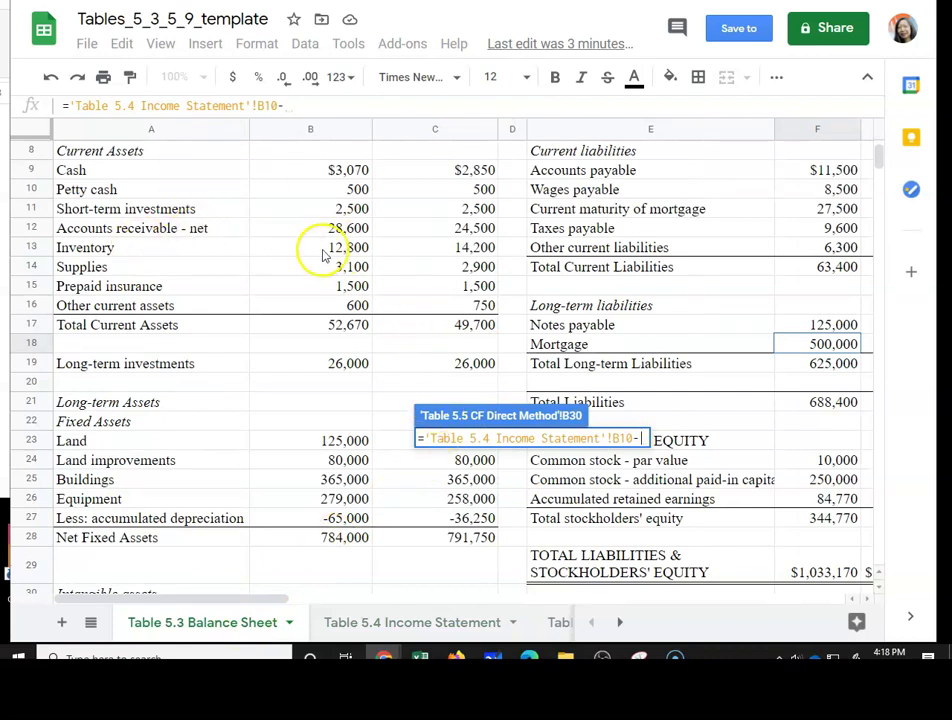
pyautogui.click(464, 248)
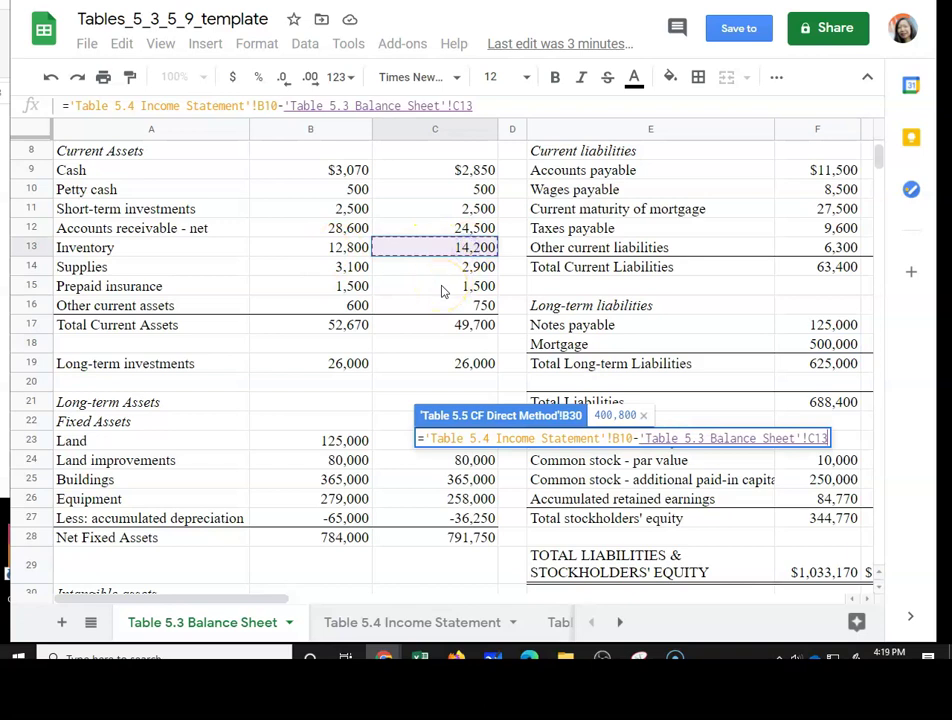
pyautogui.write('+')
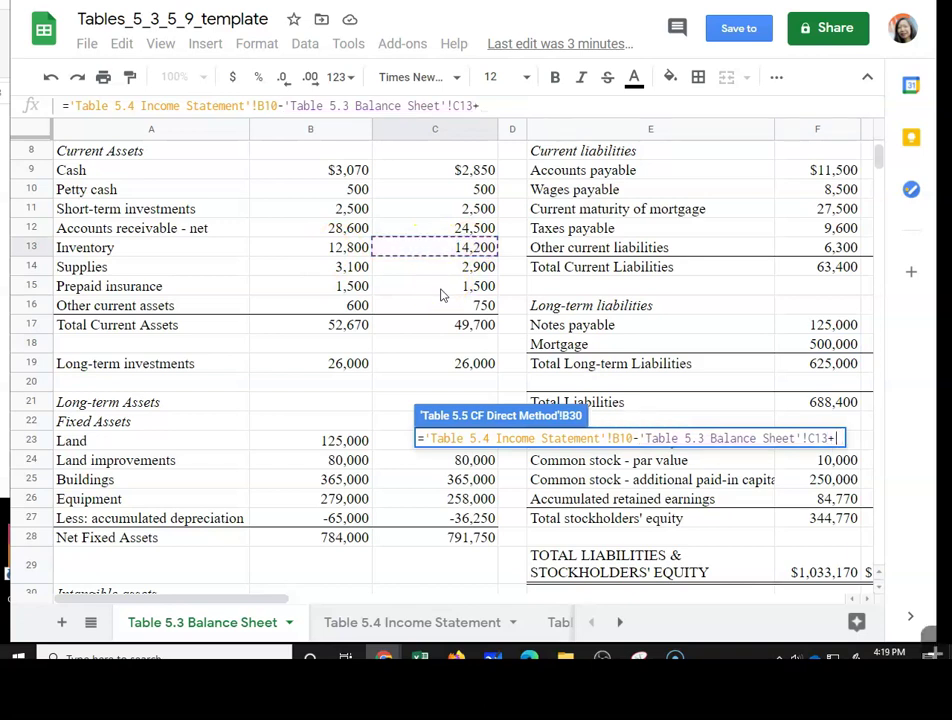
pyautogui.click(325, 253)
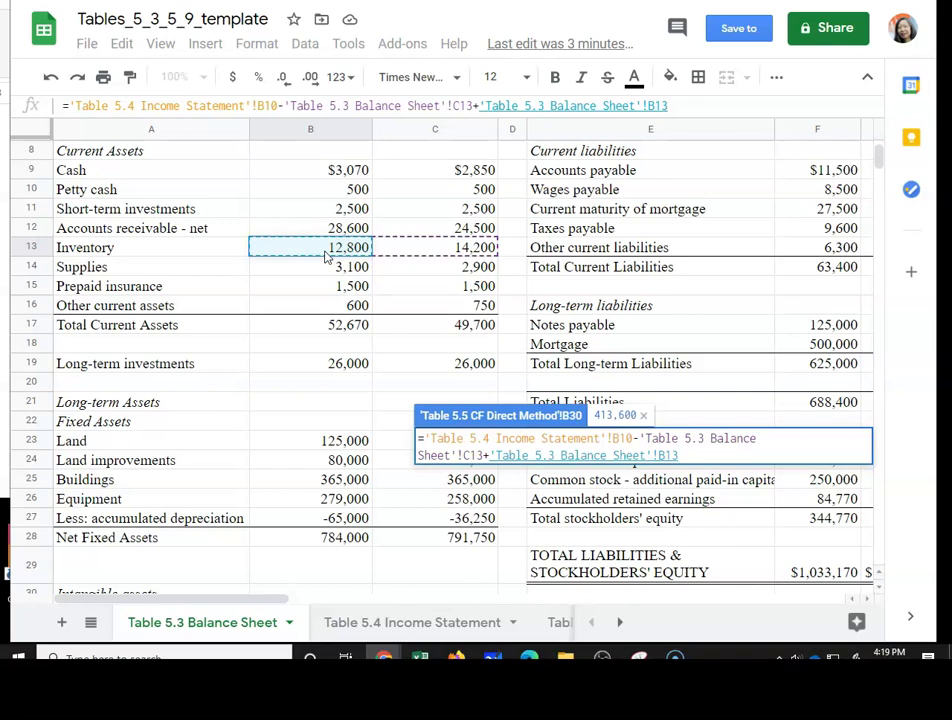
pyautogui.press('Return')
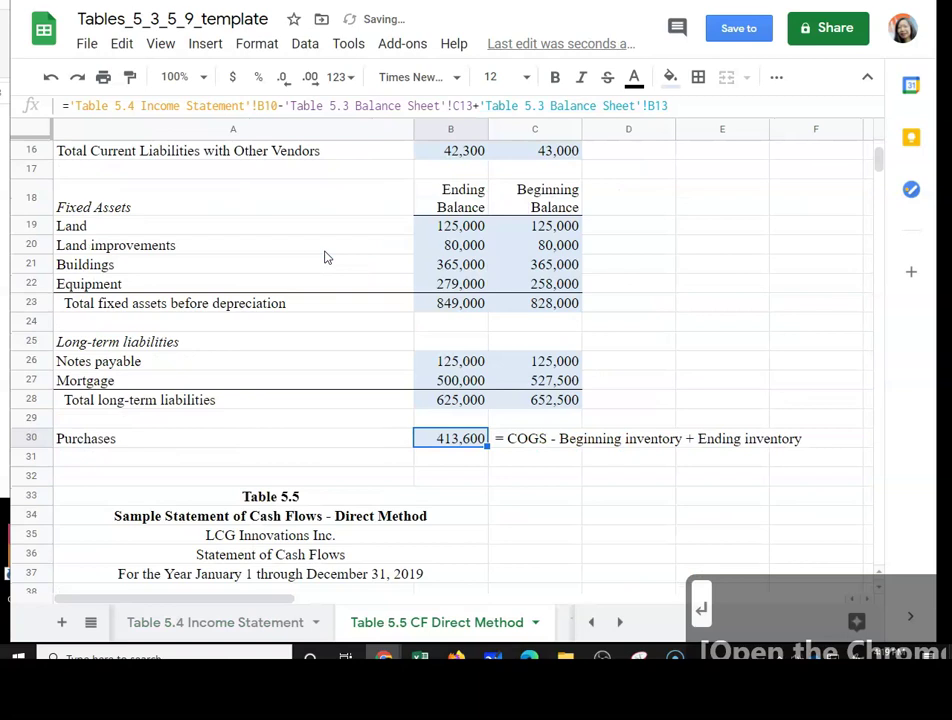
pyautogui.click(452, 440)
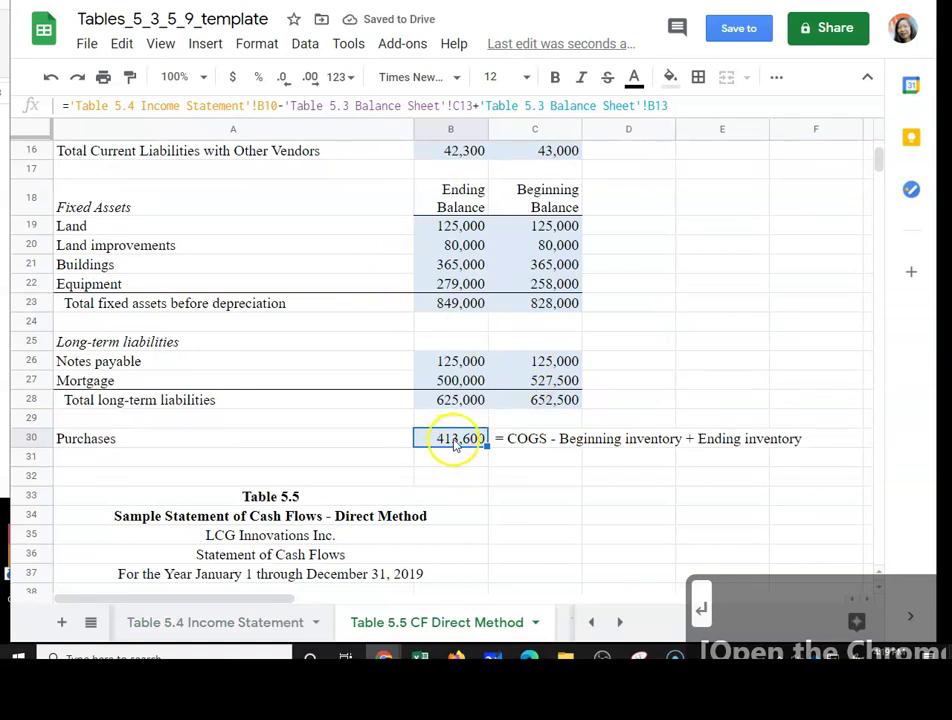
pyautogui.click(453, 447)
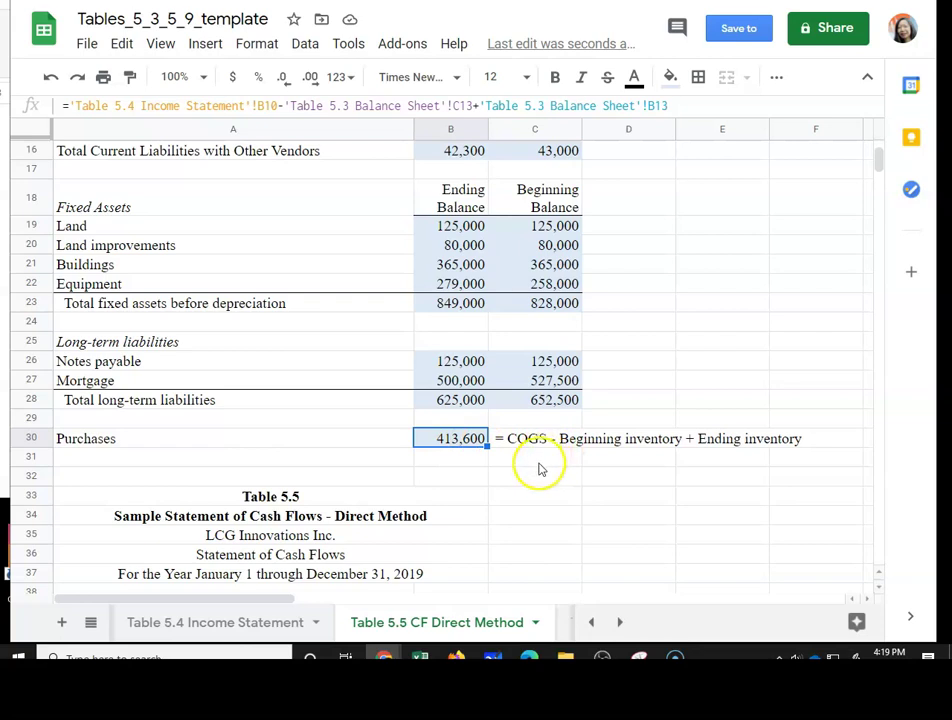
# Clear the Purchases formula in B30 and start entering it again.
pyautogui.press('Escape')
pyautogui.press('Escape')
pyautogui.press('Escape')
pyautogui.press('Escape')
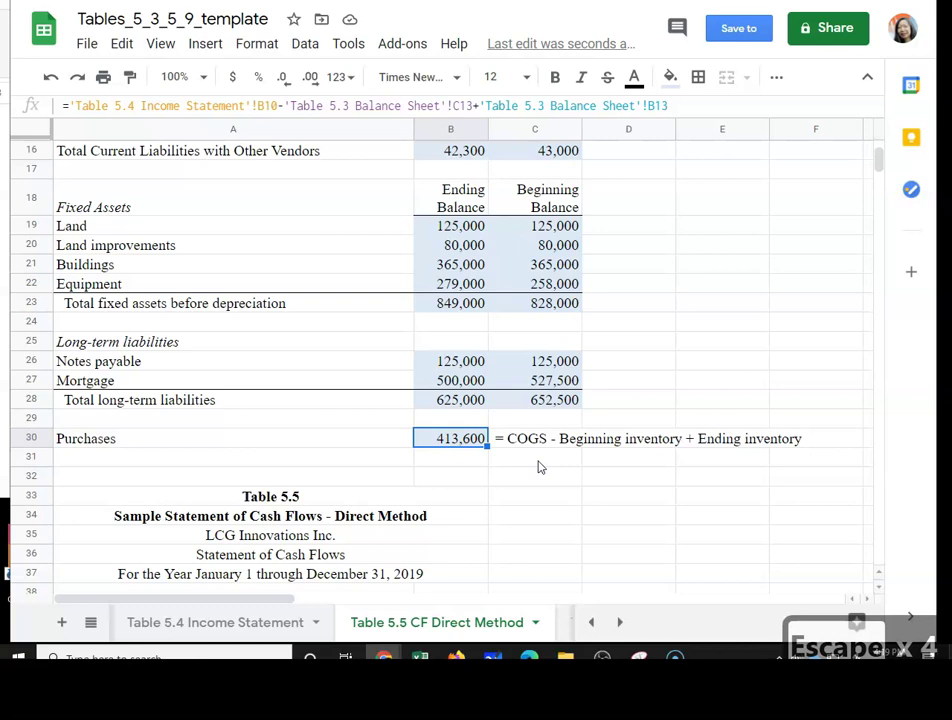
pyautogui.press('Delete')
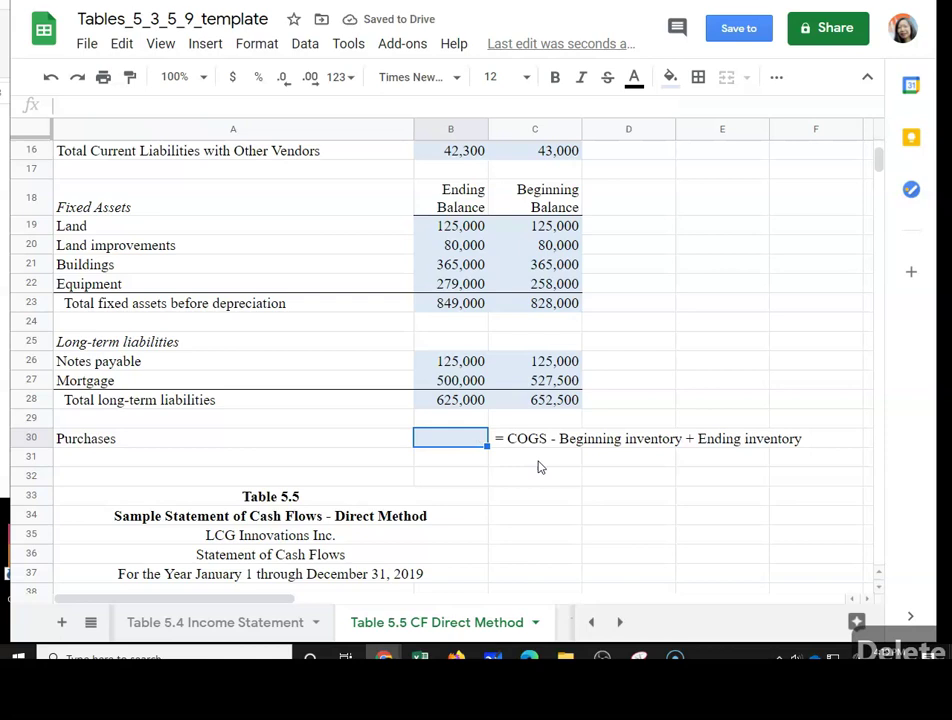
pyautogui.press('Escape')
pyautogui.press('Escape')
pyautogui.press('Escape')
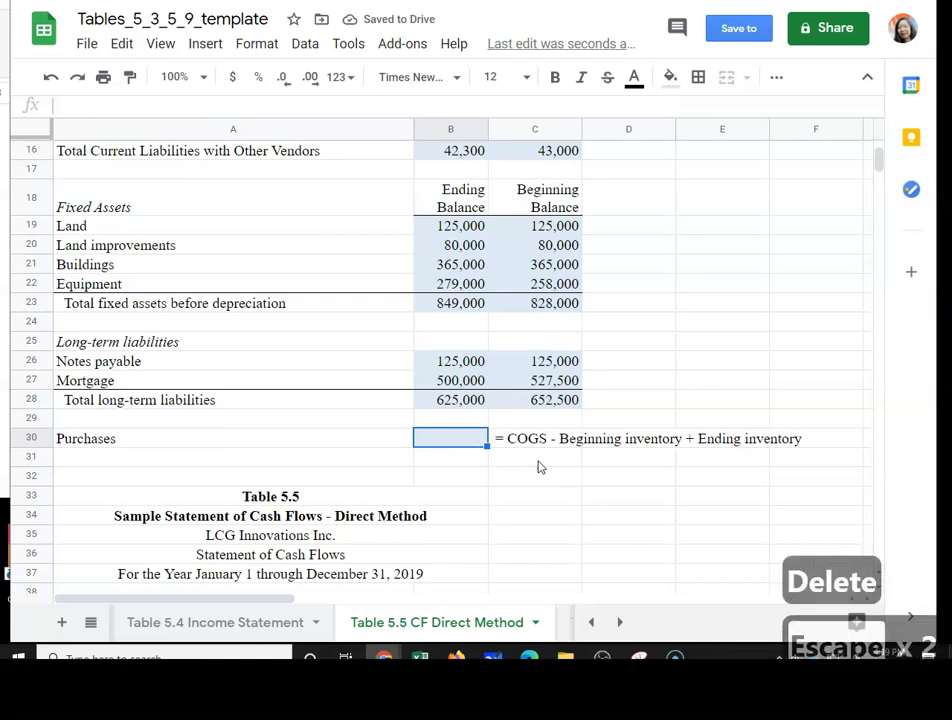
pyautogui.click(456, 444)
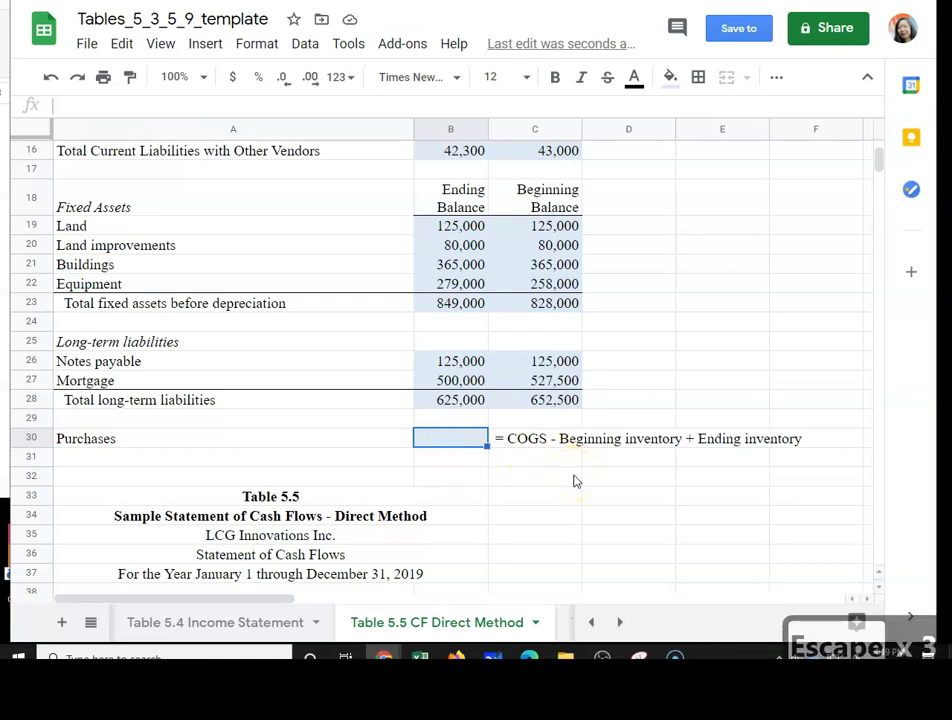
pyautogui.write('=')
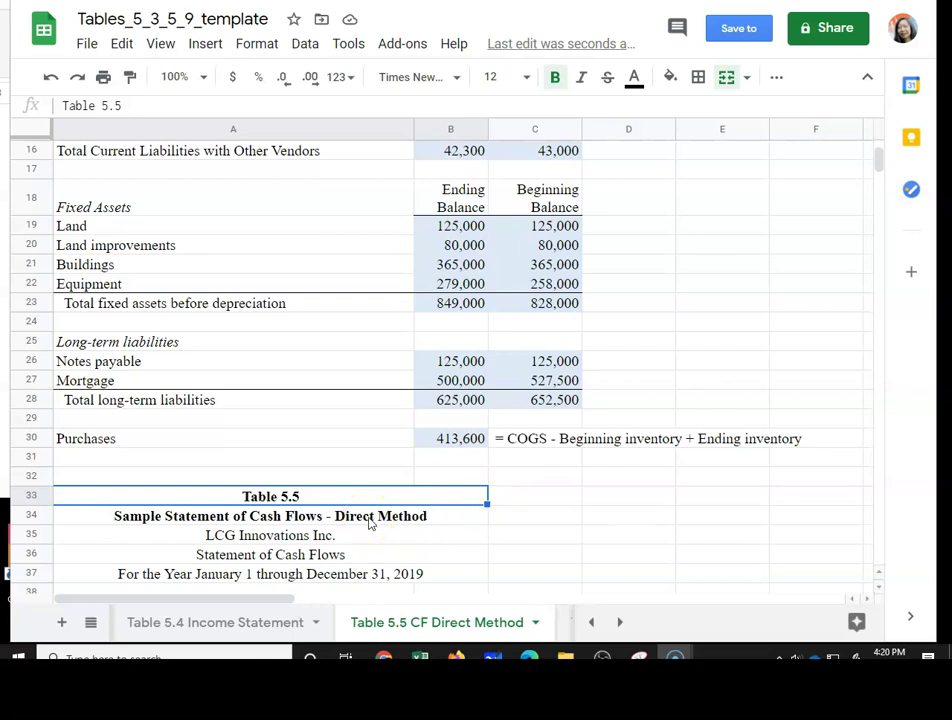
# Examine the operating activities rows of the Table 5.5 statement and their calculation notes in column D, rows 40 to 45.
pyautogui.scroll(-1, 370, 523)
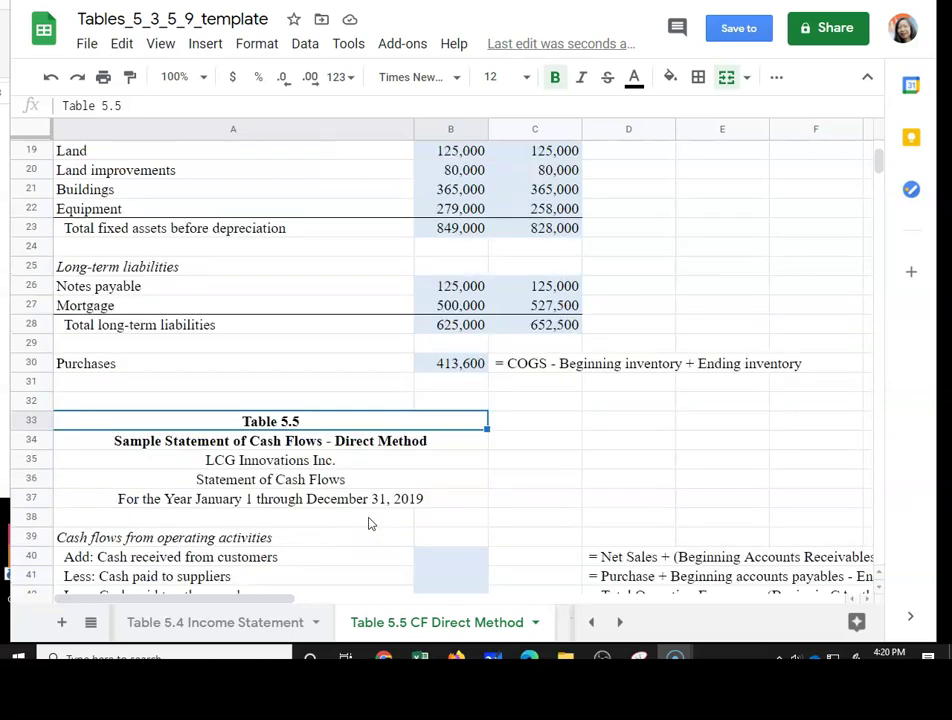
pyautogui.scroll(-1, 370, 523)
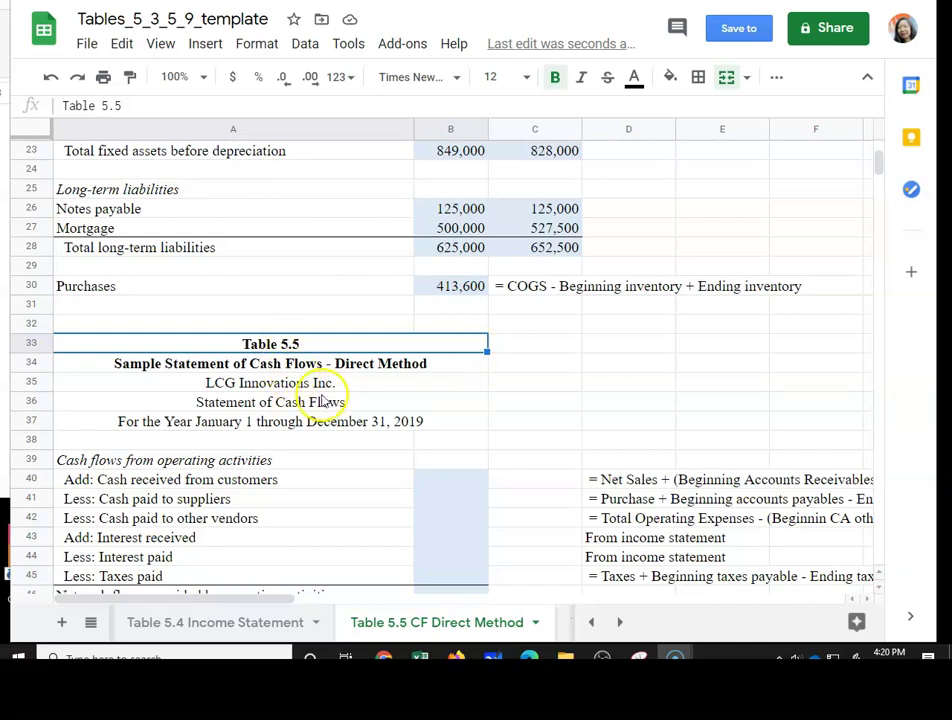
pyautogui.scroll(-2, 323, 400)
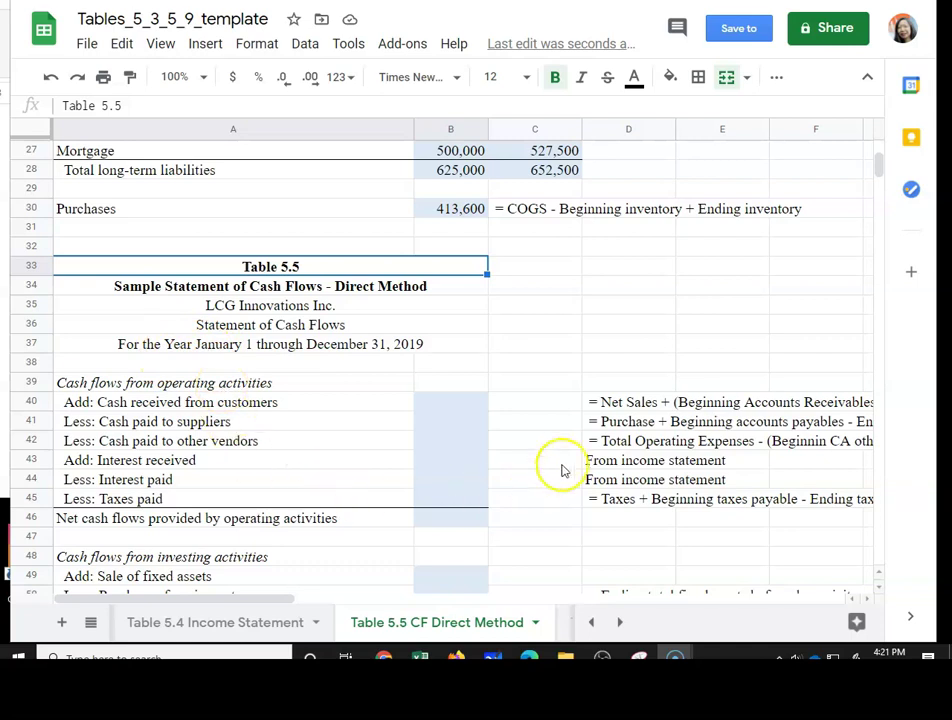
pyautogui.click(602, 405)
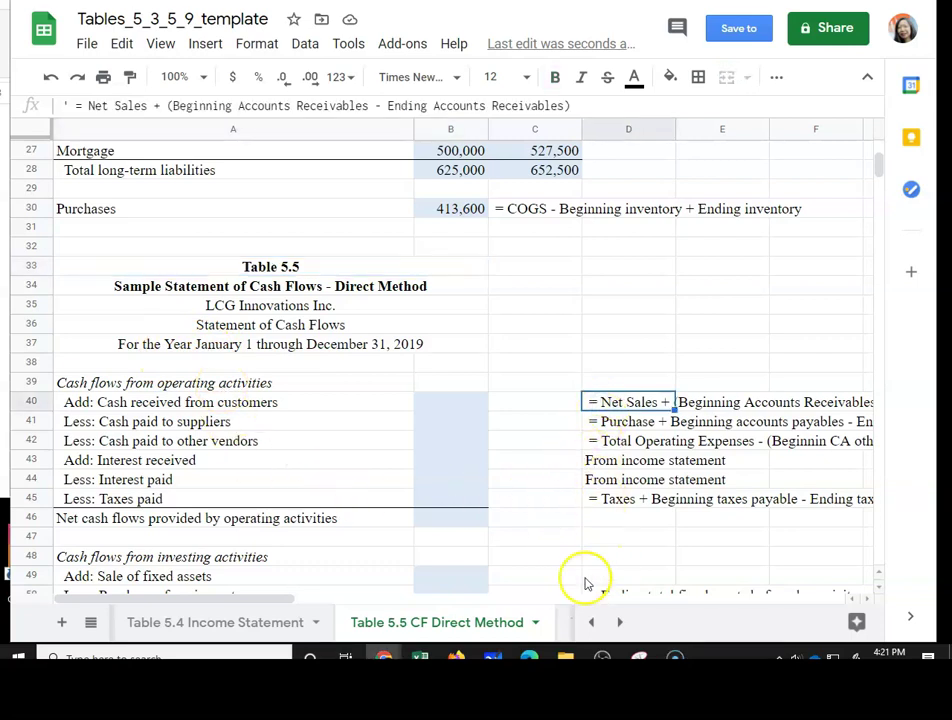
pyautogui.moveTo(285, 600); pyautogui.dragTo(395, 599)
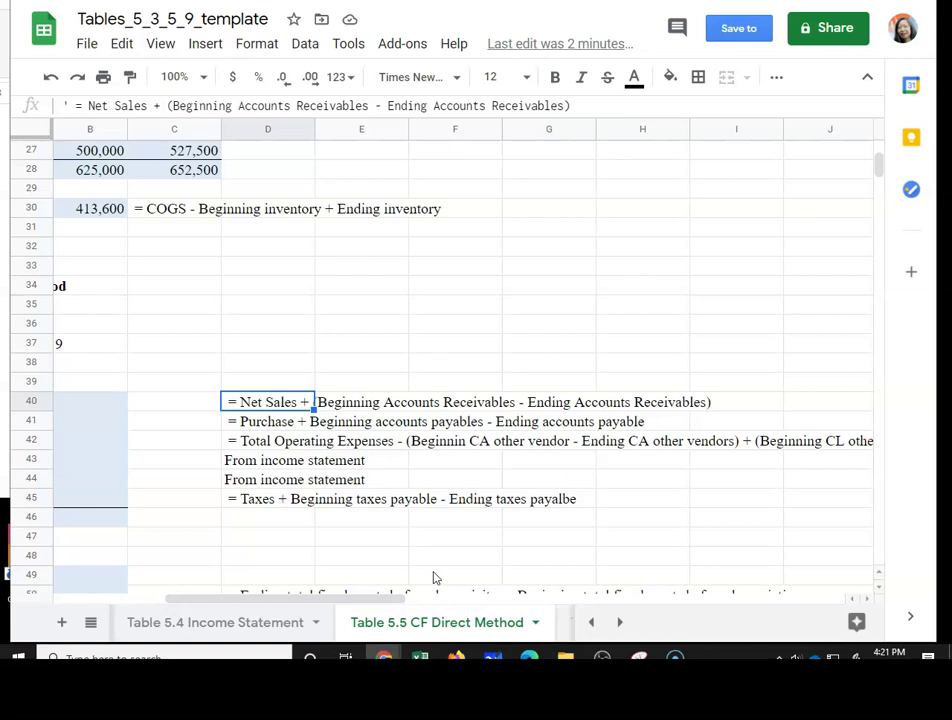
pyautogui.click(234, 371)
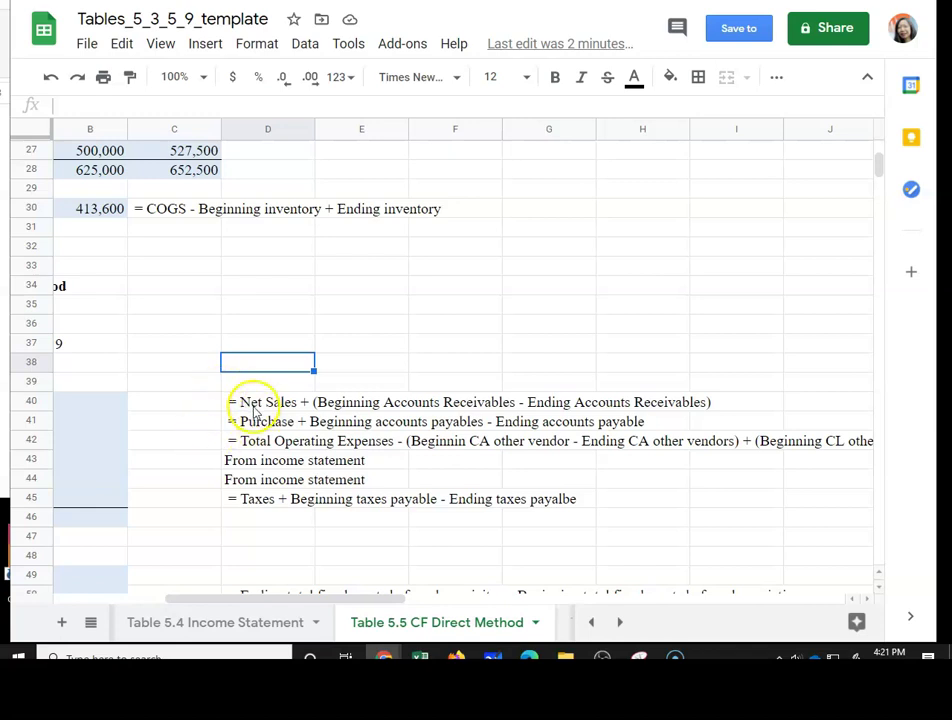
pyautogui.moveTo(392, 601); pyautogui.dragTo(223, 601)
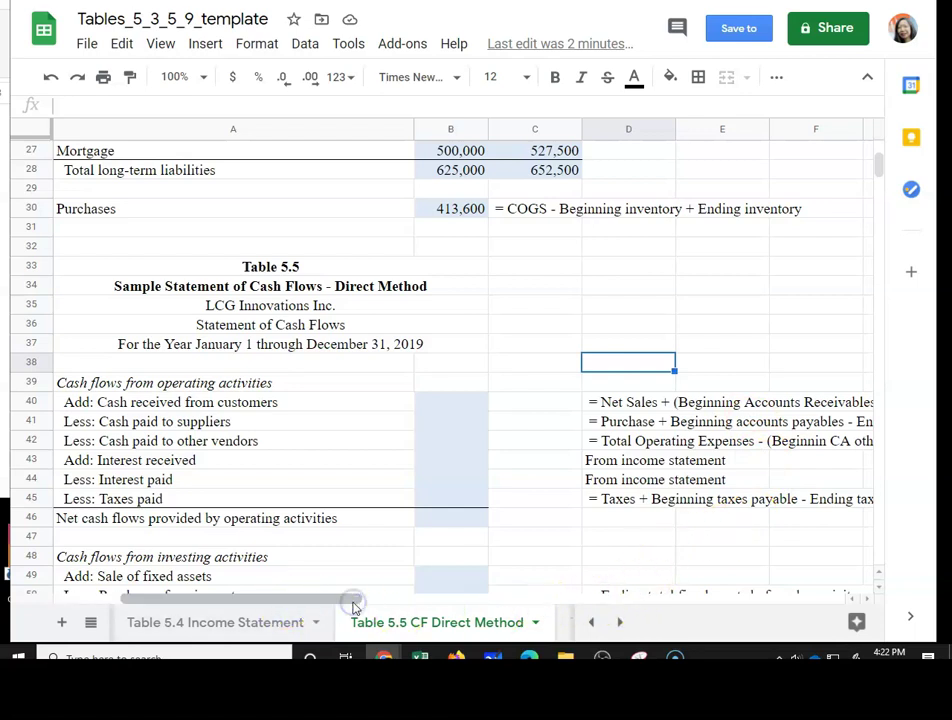
pyautogui.click(391, 604)
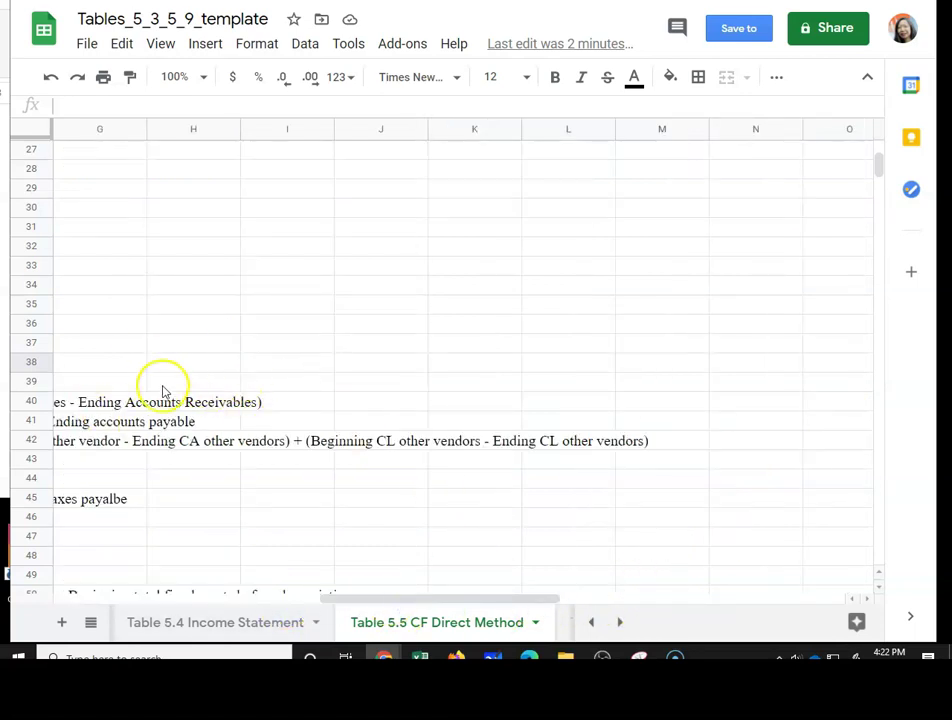
pyautogui.moveTo(382, 601); pyautogui.dragTo(108, 600)
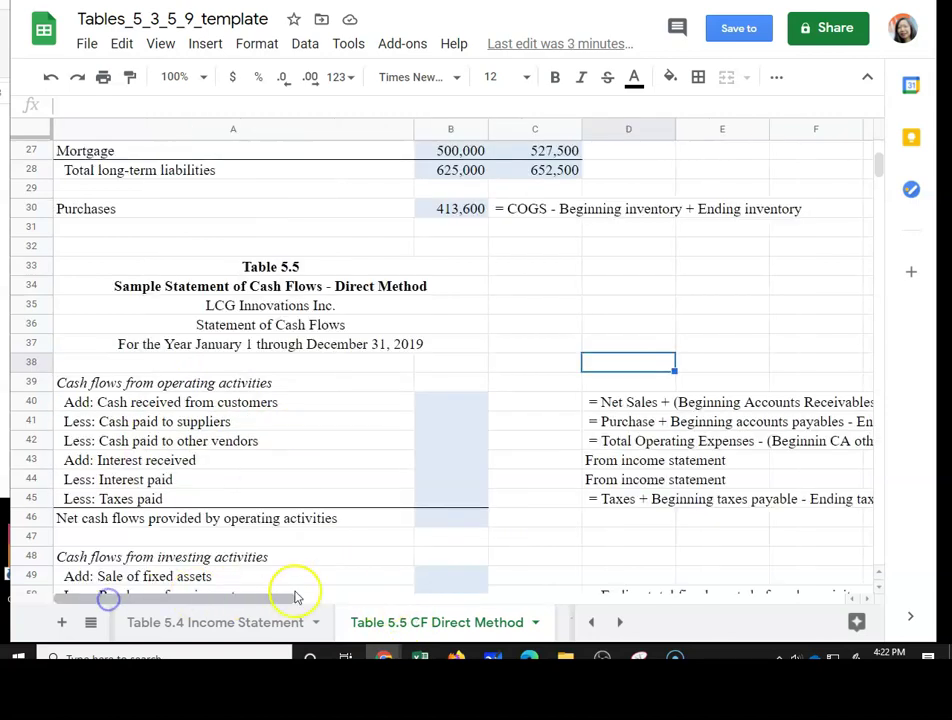
# Calculate Cash received from customers in B40 as Income Statement net revenues B9 plus Balance Sheet beginning receivables C12 minus ending receivables B12.
pyautogui.click(449, 403)
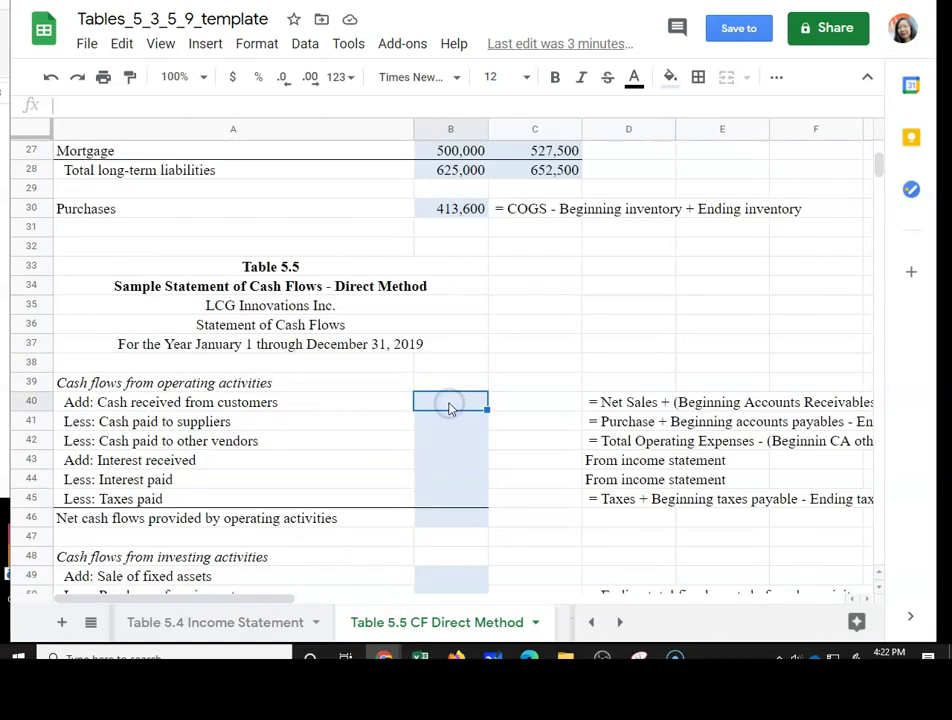
pyautogui.write('=')
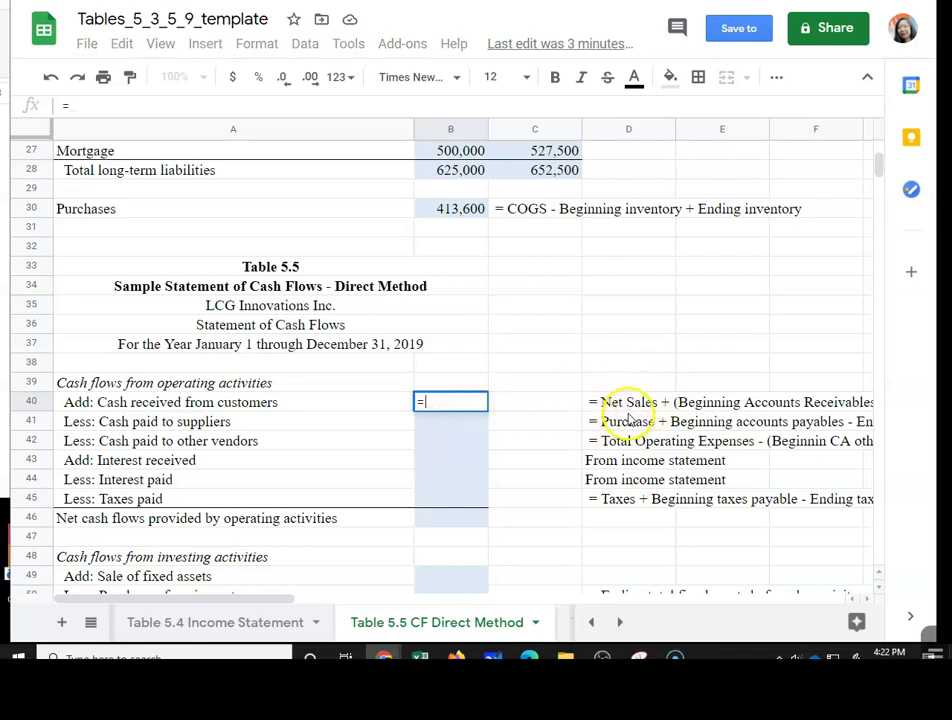
pyautogui.click(195, 622)
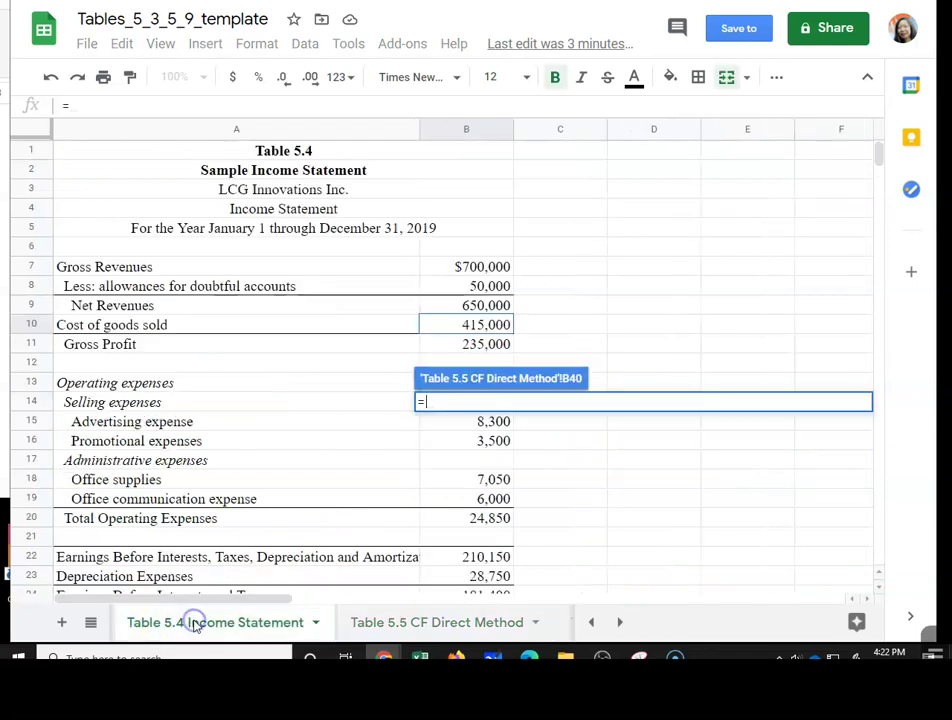
pyautogui.click(455, 311)
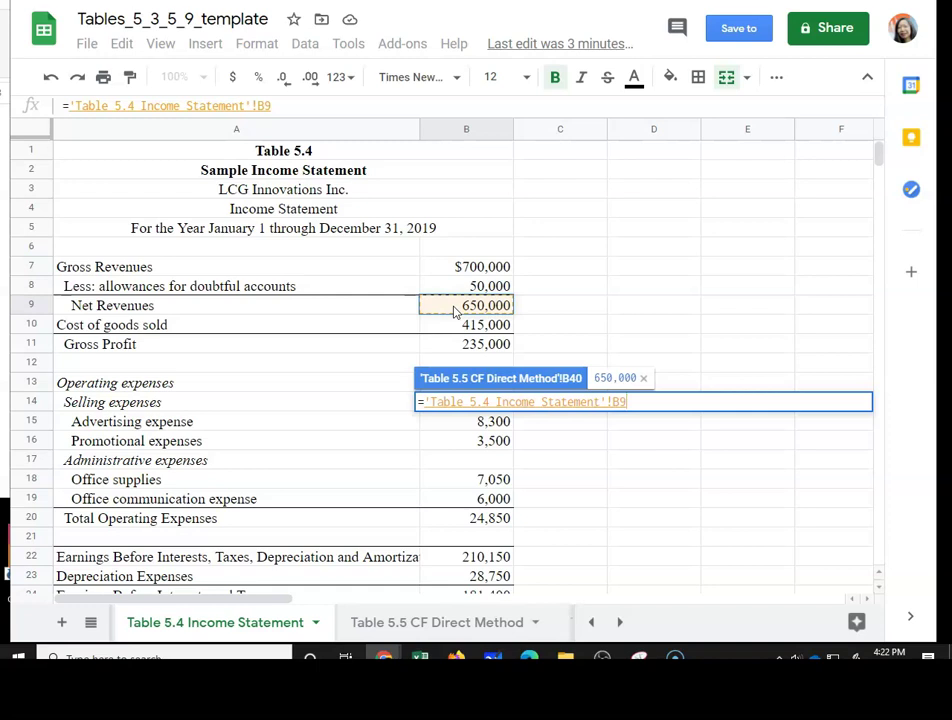
pyautogui.write('+')
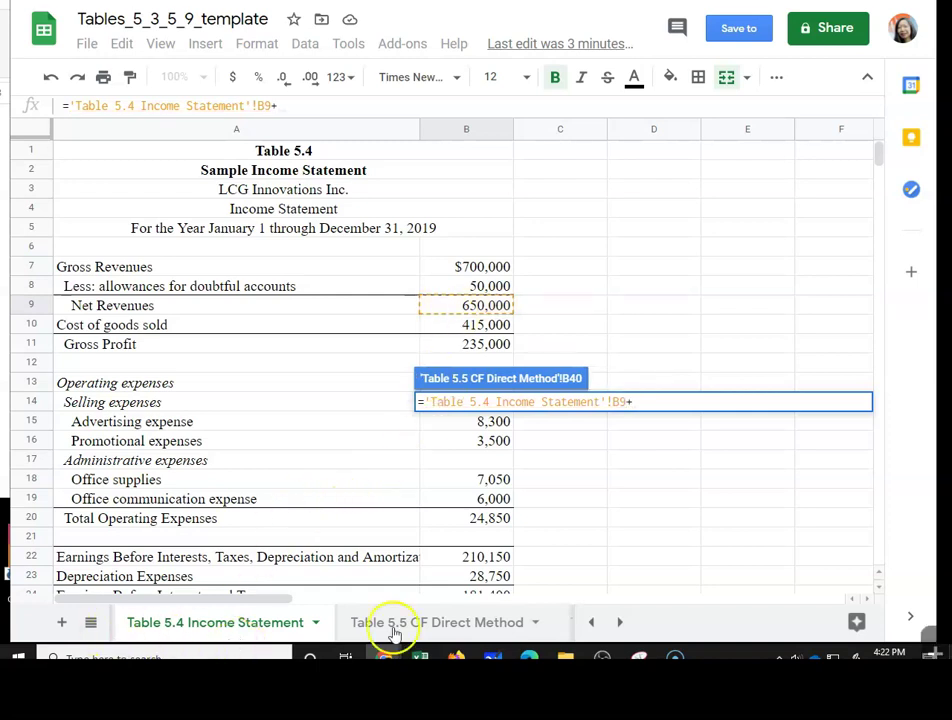
pyautogui.click(588, 623)
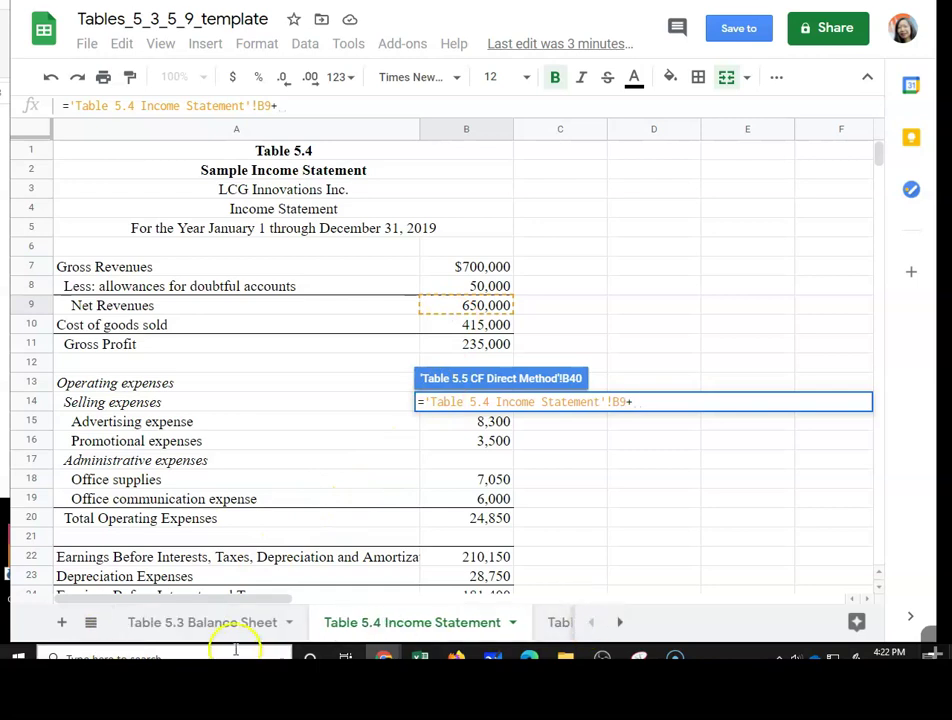
pyautogui.click(217, 624)
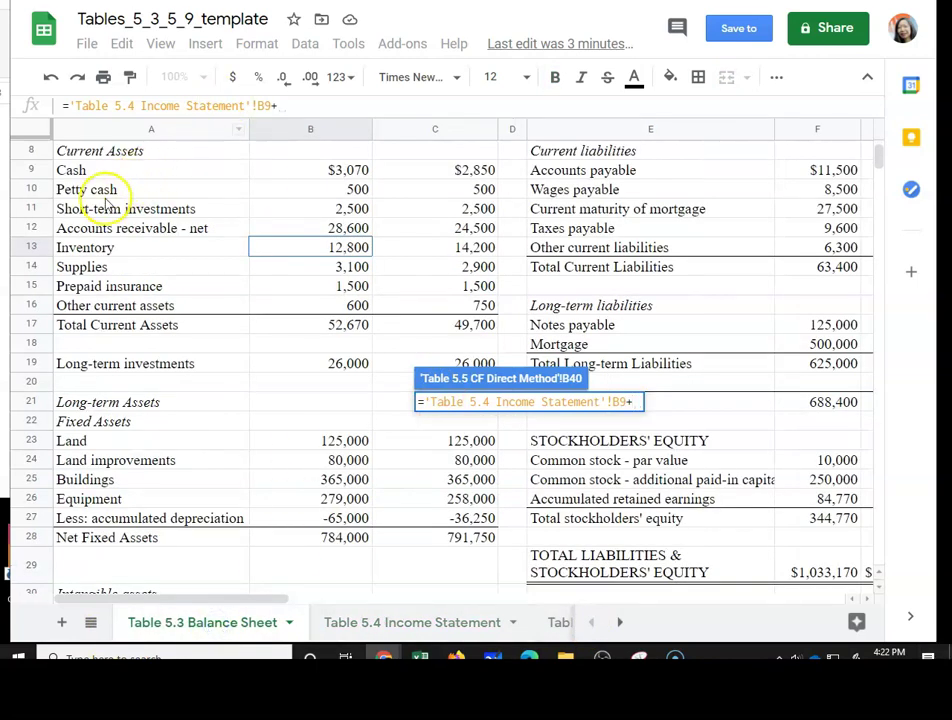
pyautogui.click(441, 229)
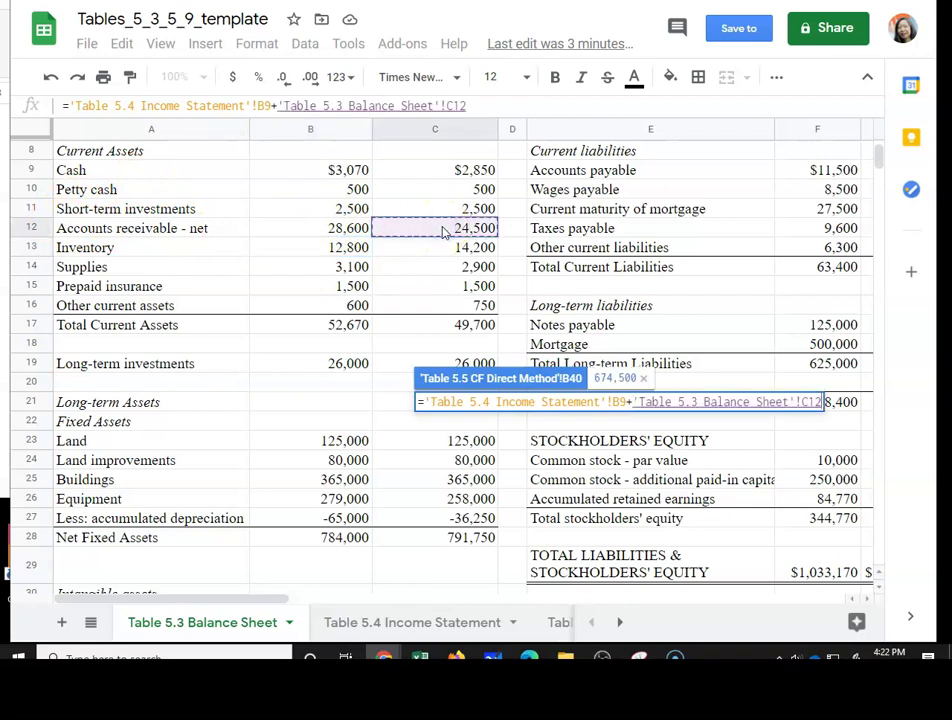
pyautogui.write('-')
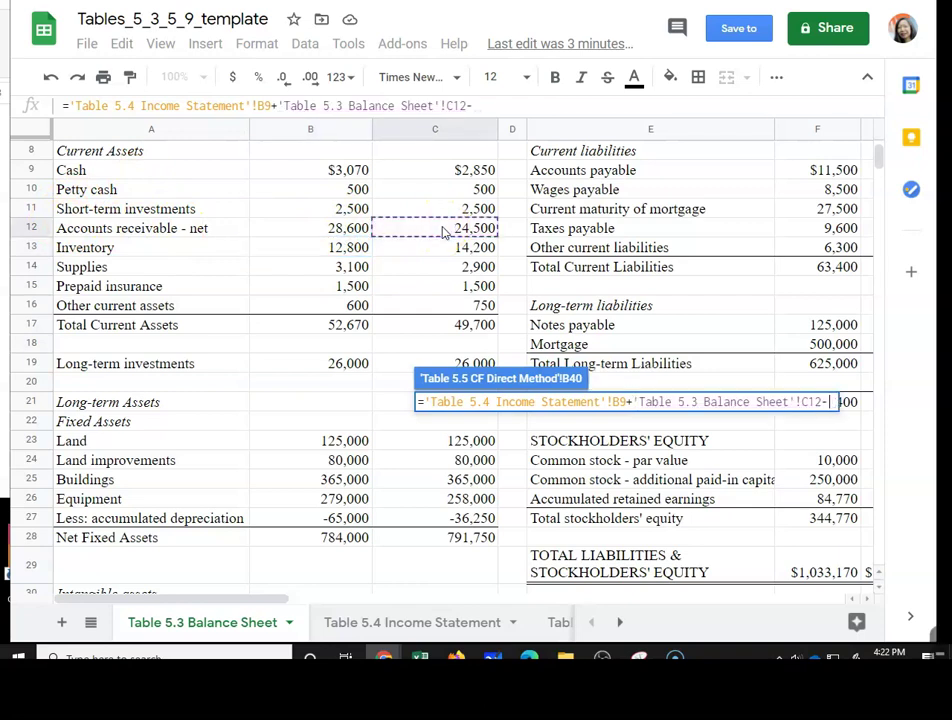
pyautogui.click(298, 231)
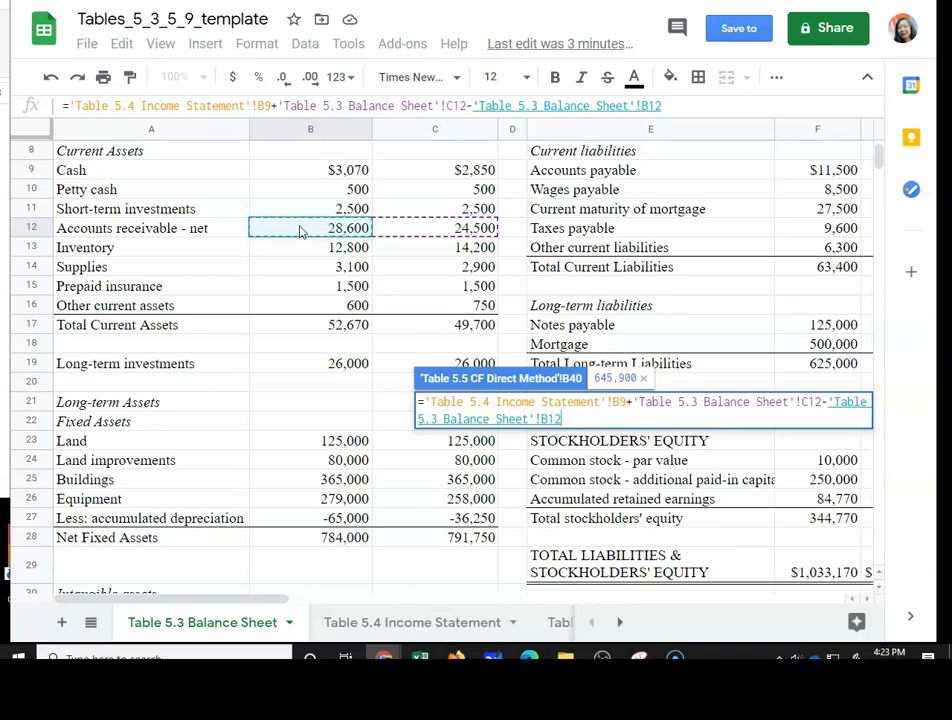
pyautogui.press('Return')
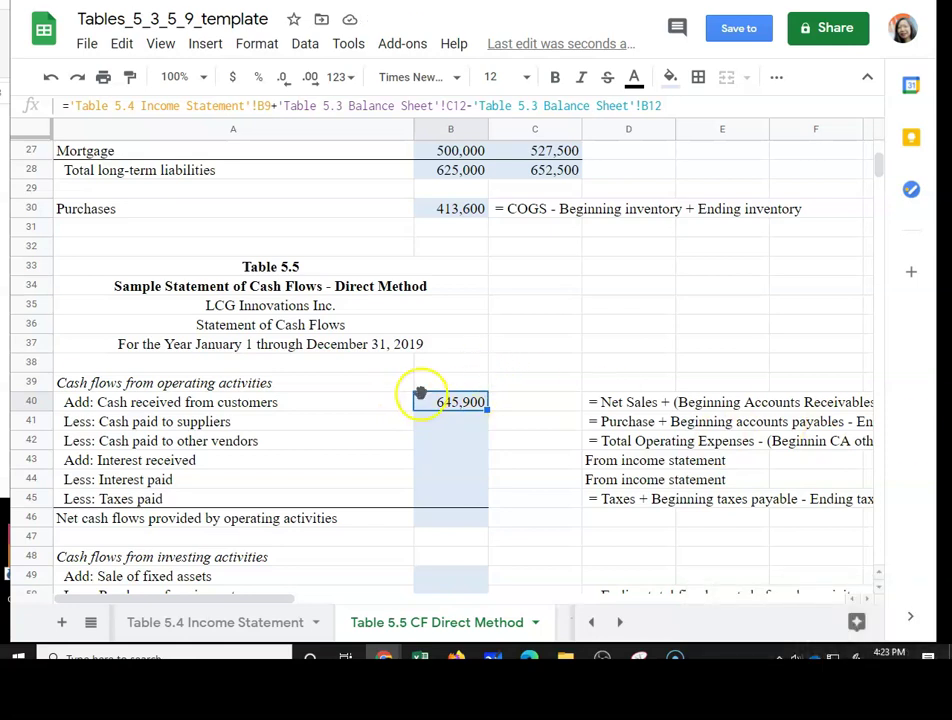
# Calculate Cash paid to suppliers in B41 as Purchases B30 plus Balance Sheet beginning accounts payable G9 minus ending accounts payable F9.
pyautogui.click(443, 428)
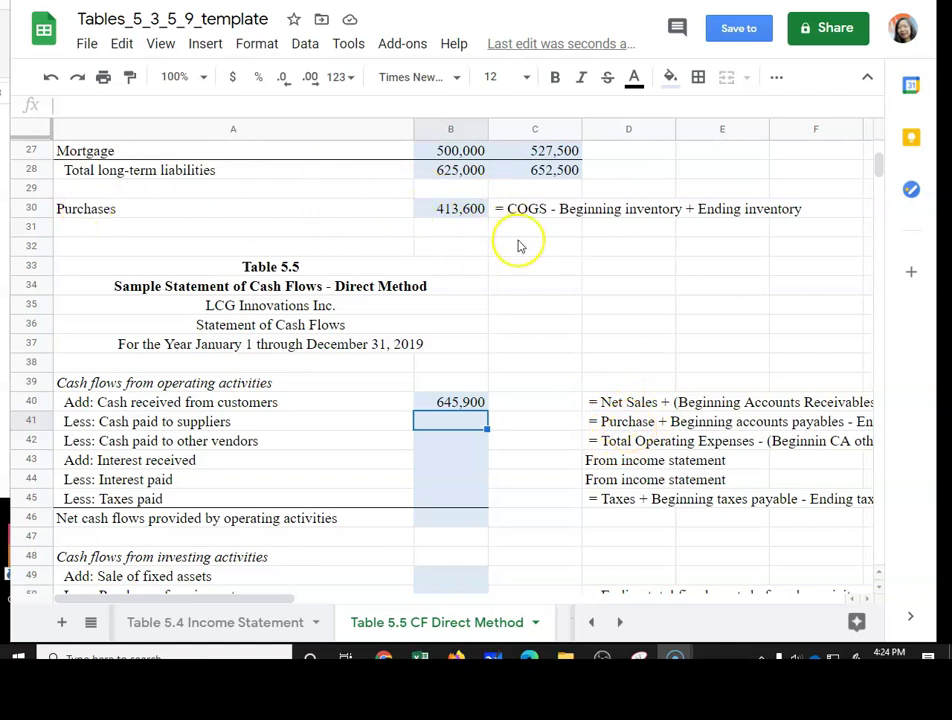
pyautogui.click(441, 424)
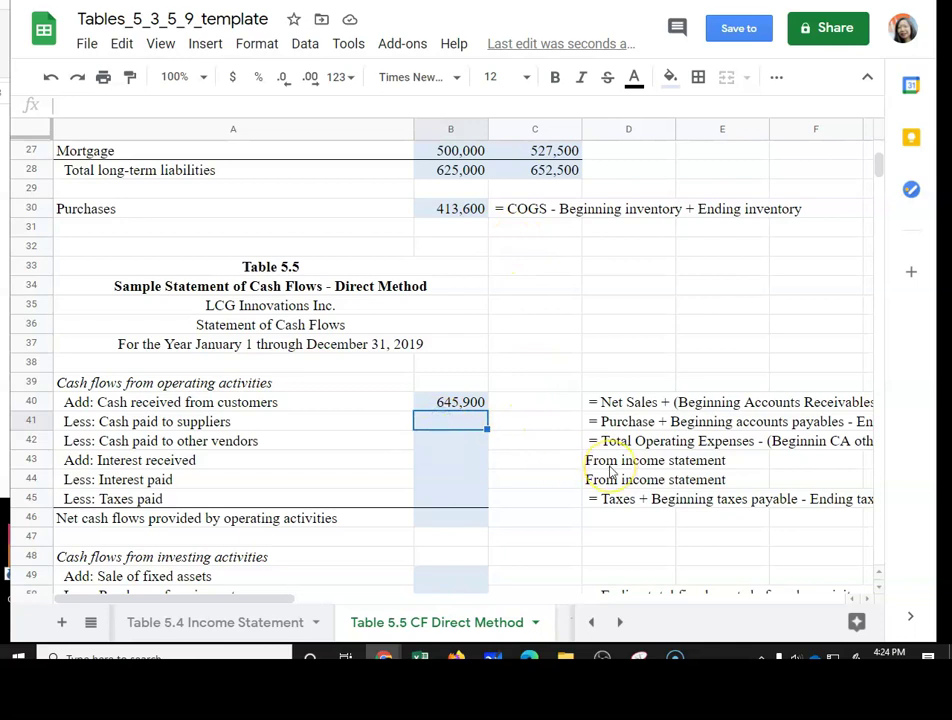
pyautogui.write('=')
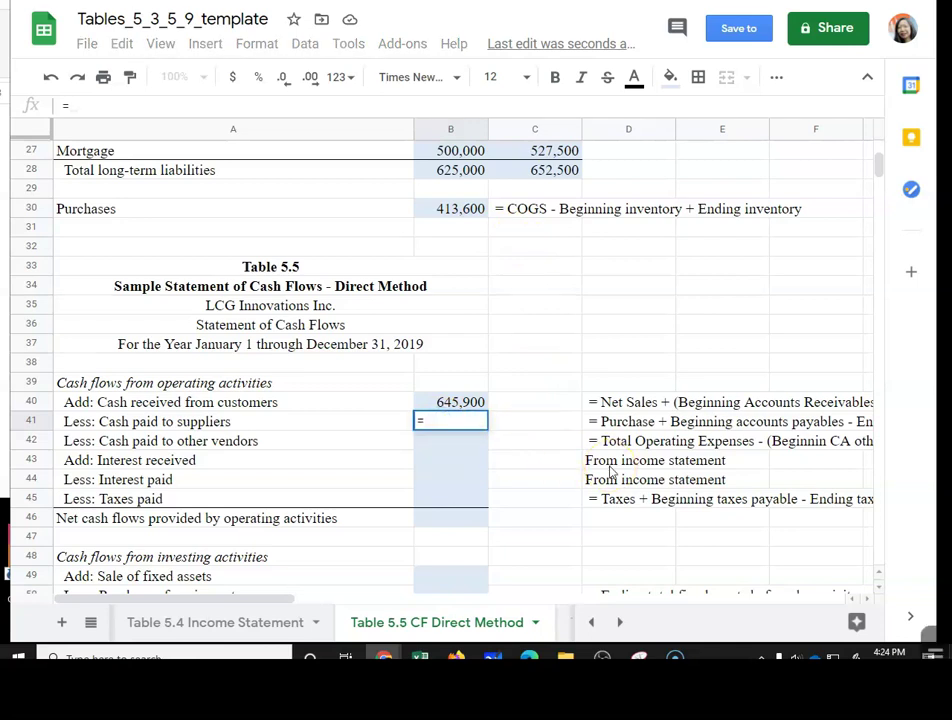
pyautogui.click(455, 209)
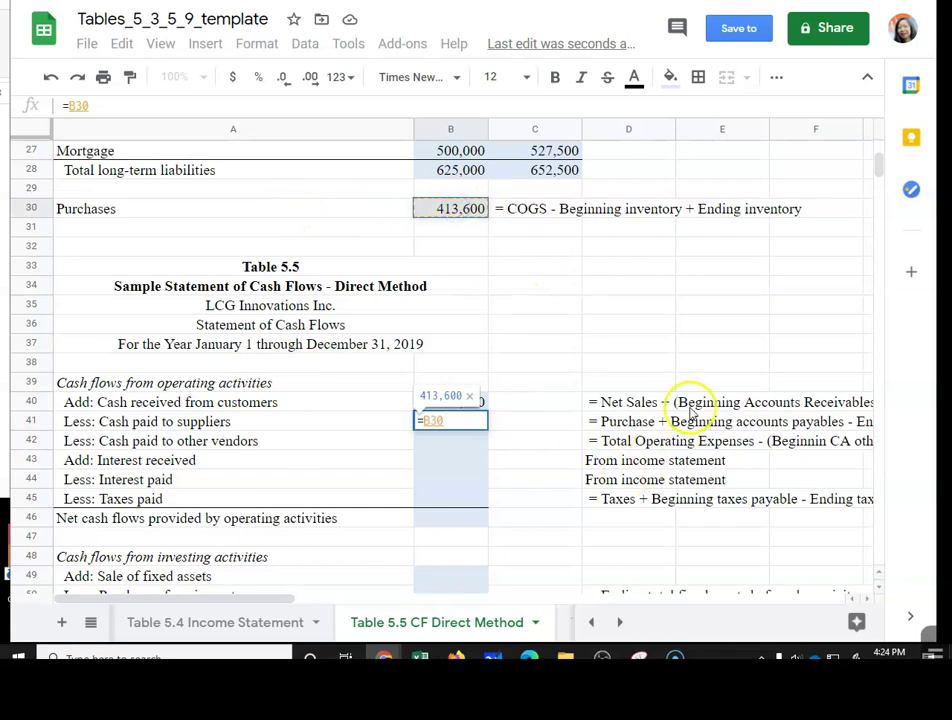
pyautogui.write('+')
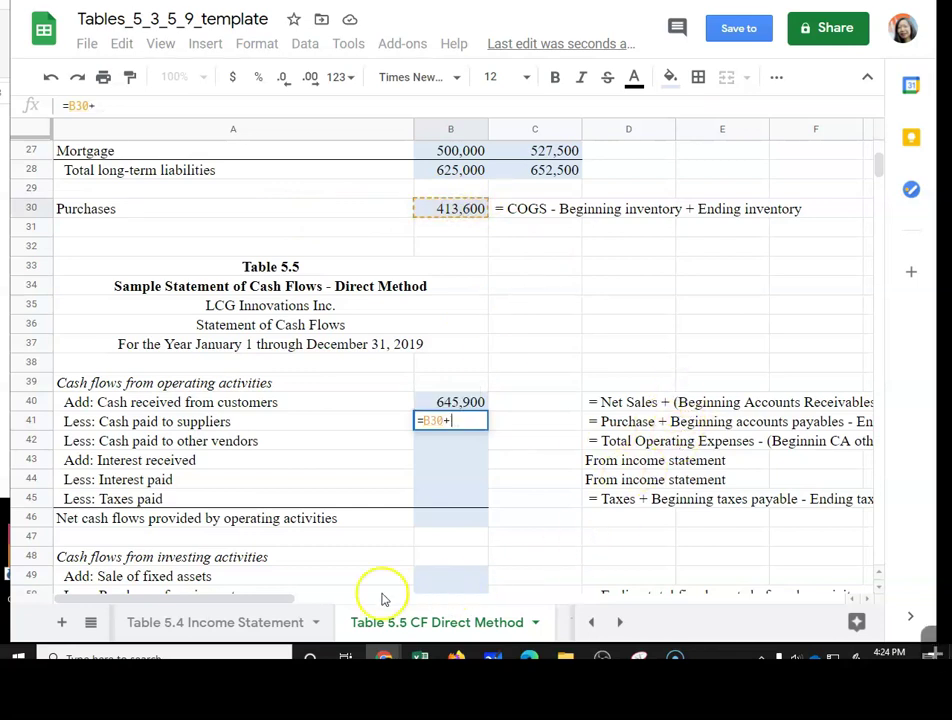
pyautogui.click(591, 622)
pyautogui.click(238, 635)
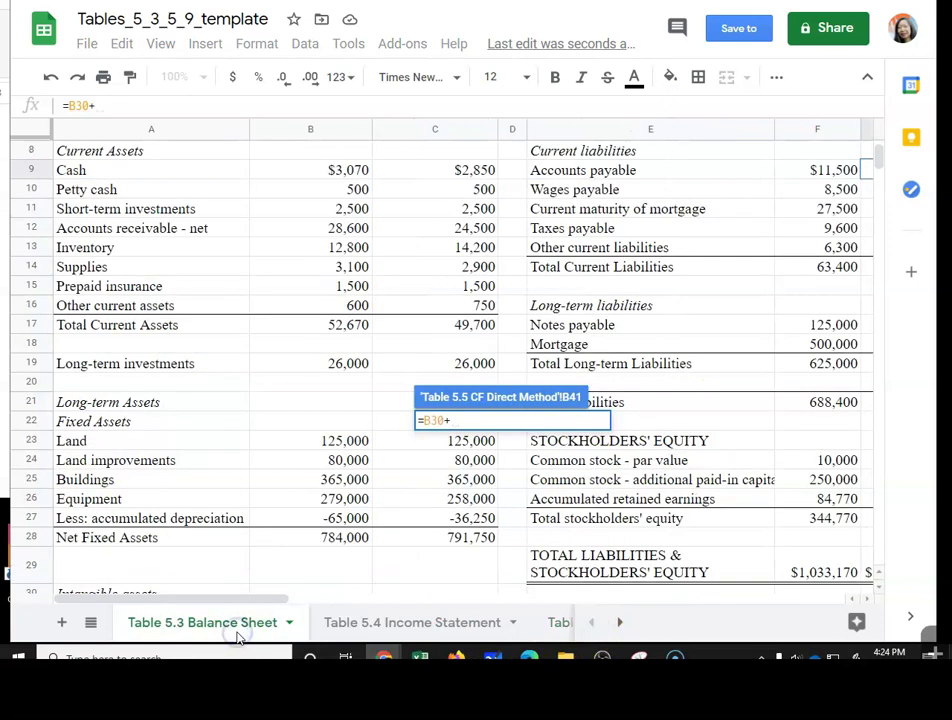
pyautogui.click(305, 598)
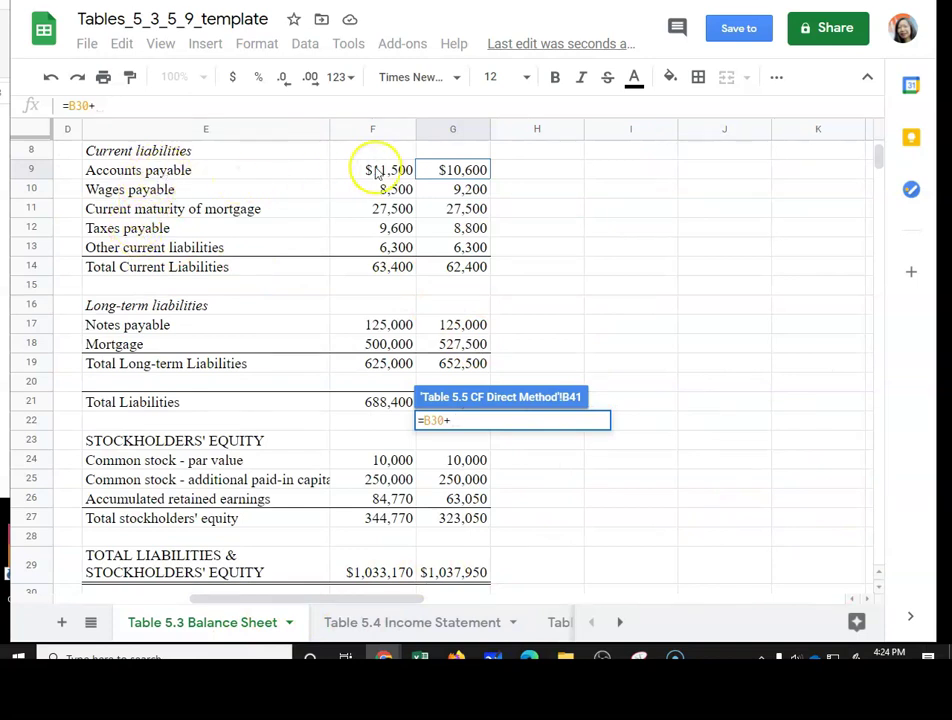
pyautogui.click(462, 172)
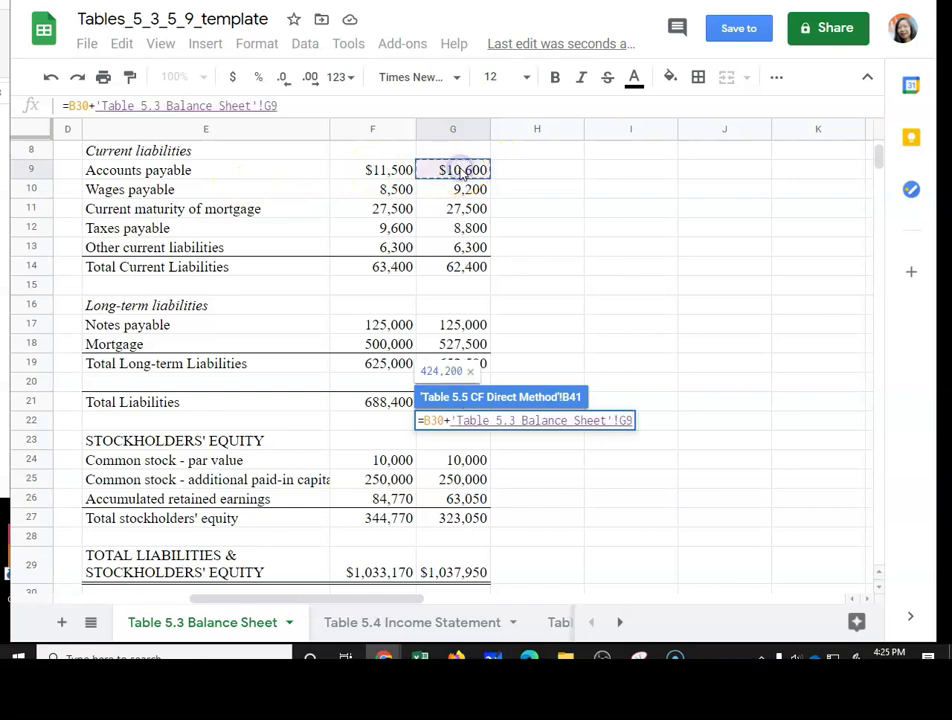
pyautogui.write('-')
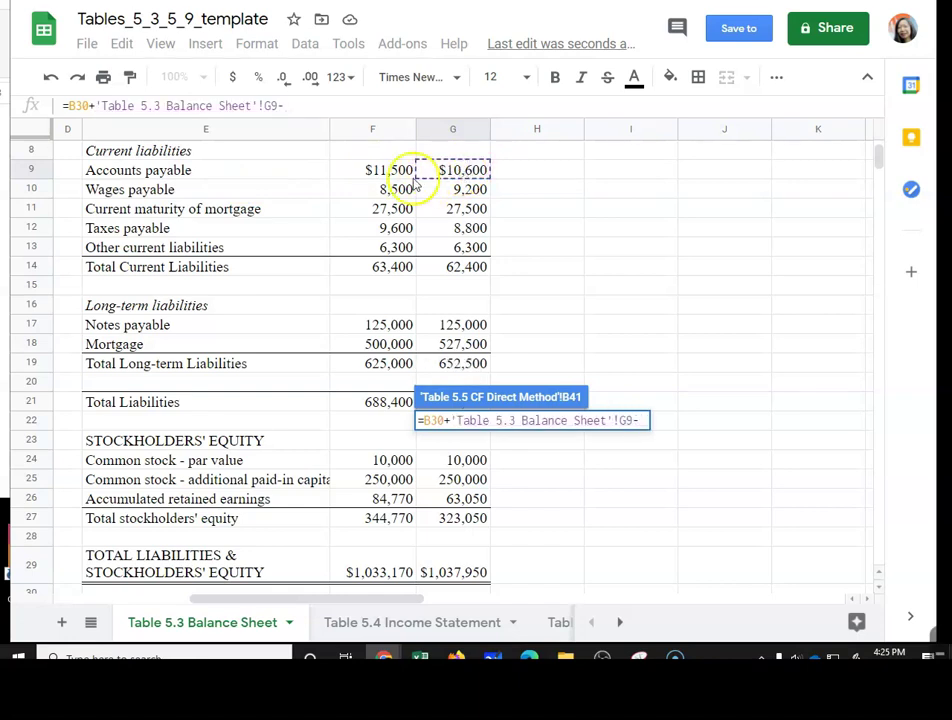
pyautogui.click(382, 177)
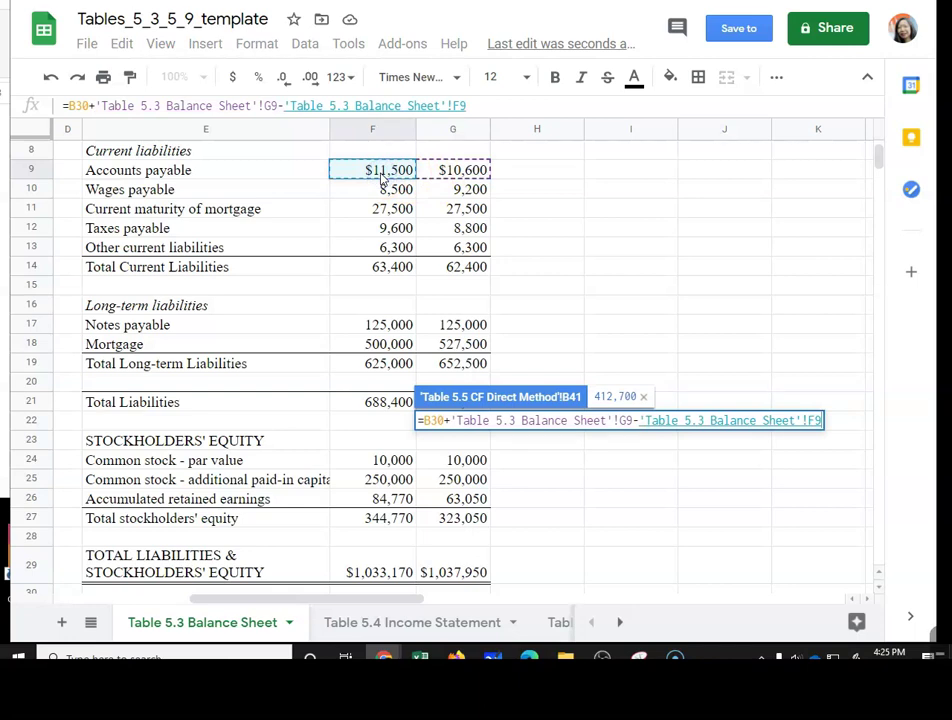
pyautogui.press('Return')
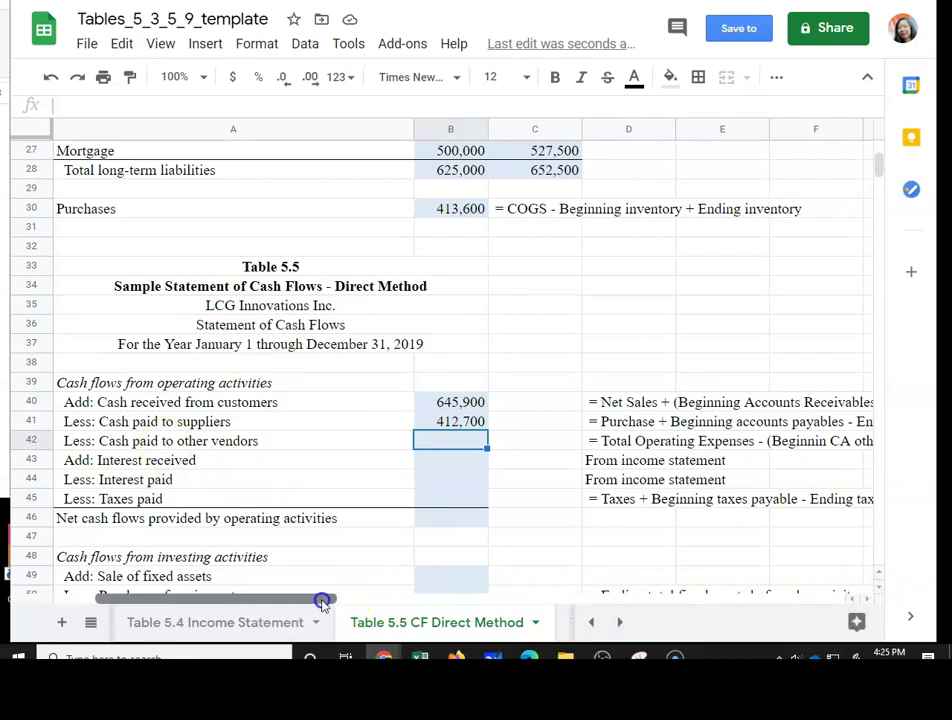
# Check the calculation note for Cash paid to other vendors and start its B42 formula with Income Statement Total Operating Expenses B20.
pyautogui.click(355, 601)
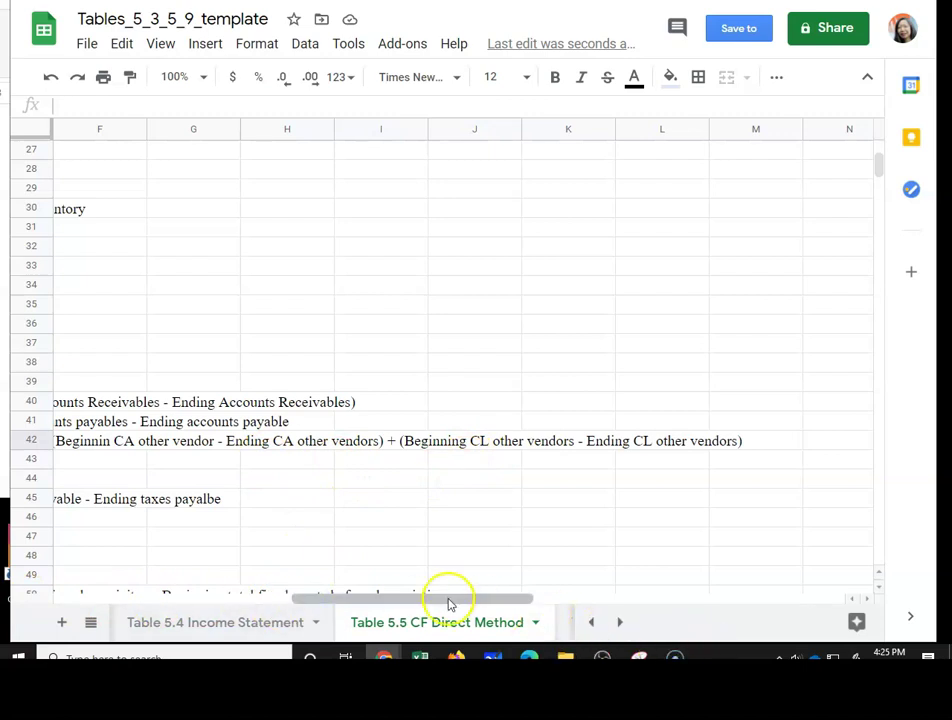
pyautogui.moveTo(446, 601); pyautogui.dragTo(297, 610)
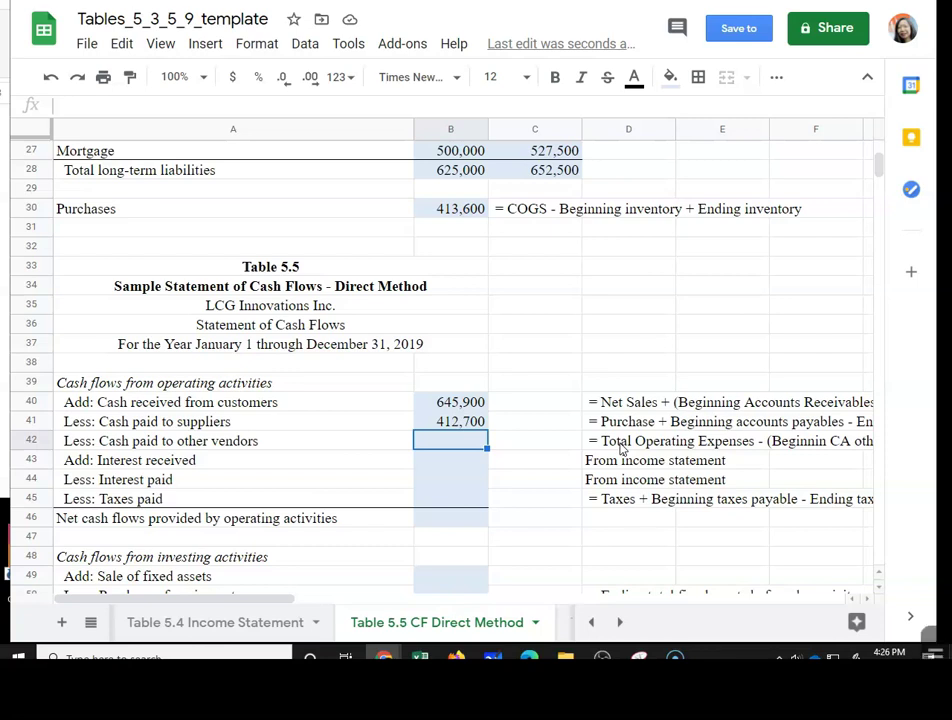
pyautogui.write('=')
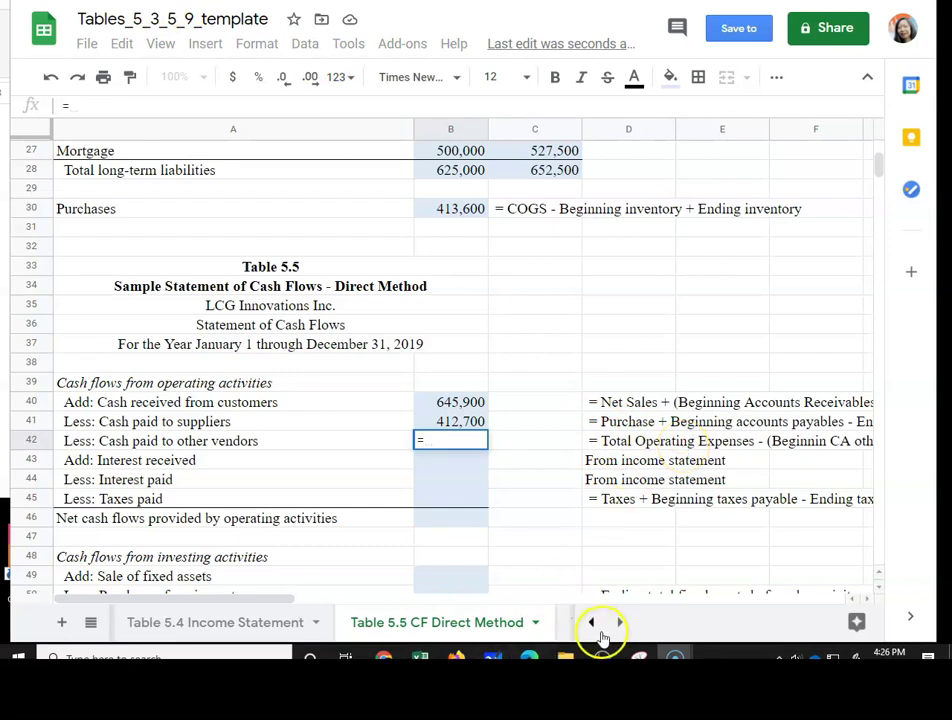
pyautogui.click(253, 622)
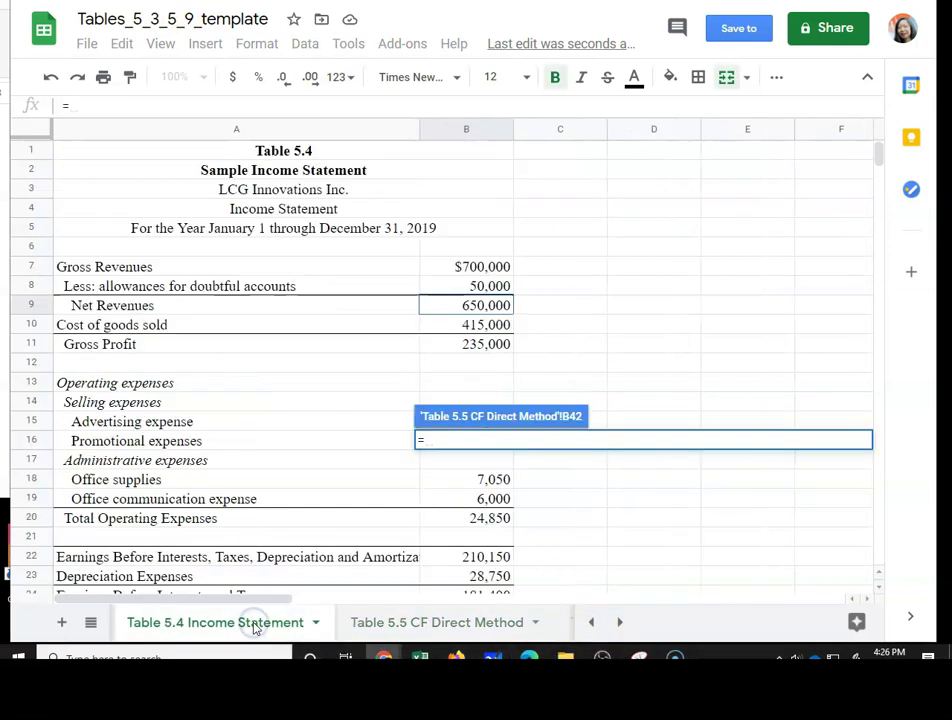
pyautogui.click(450, 520)
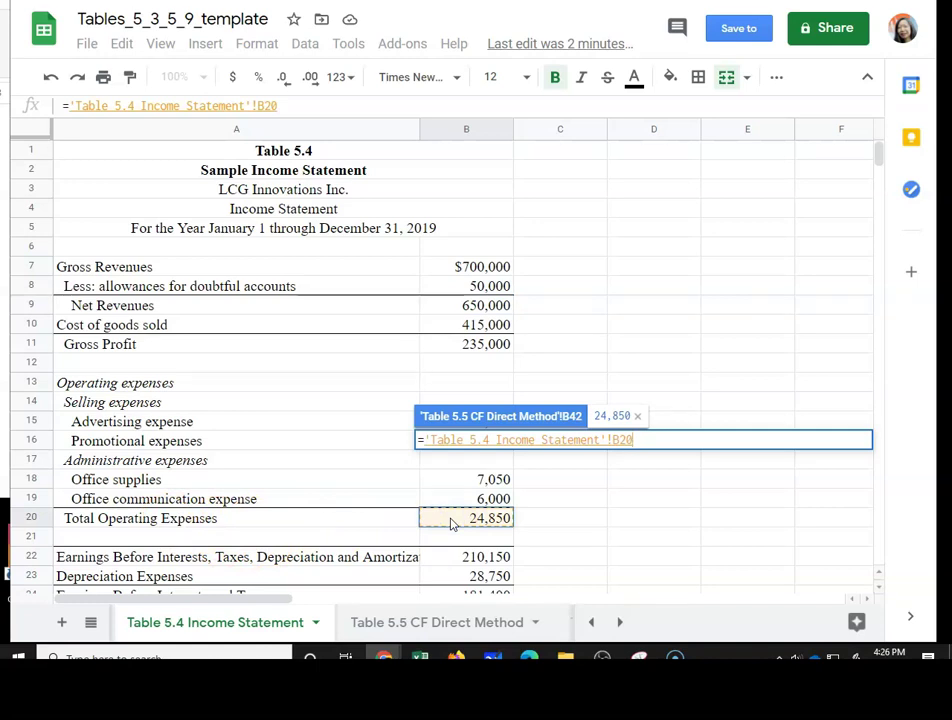
# Subtract the bracketed difference between beginning C10 and ending B10 Total Current Assets with Other Vendors in the B42 formula.
pyautogui.write('-')
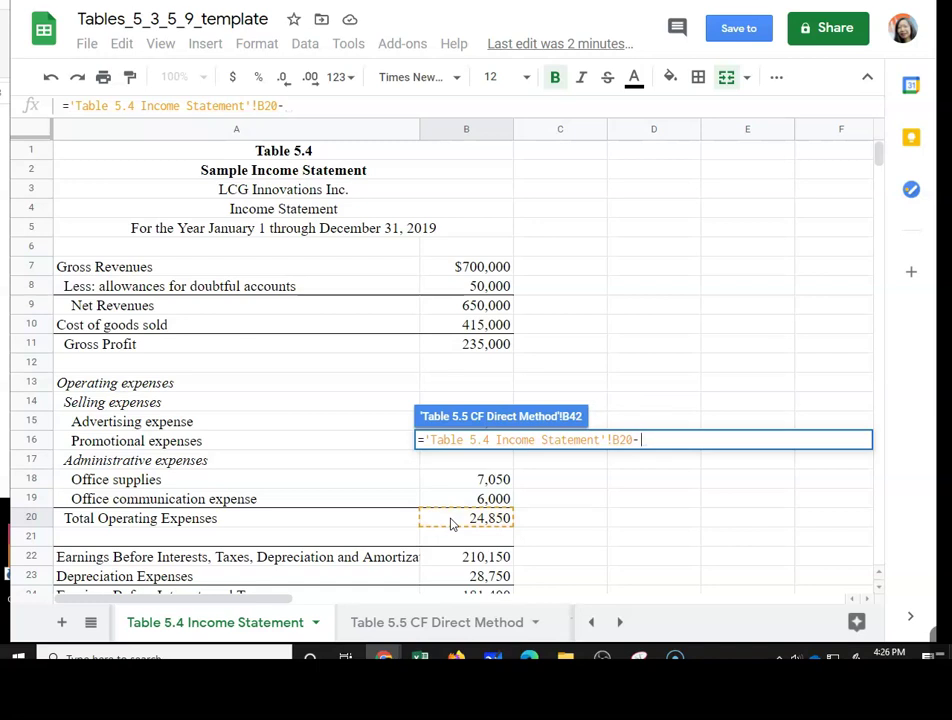
pyautogui.write('(')
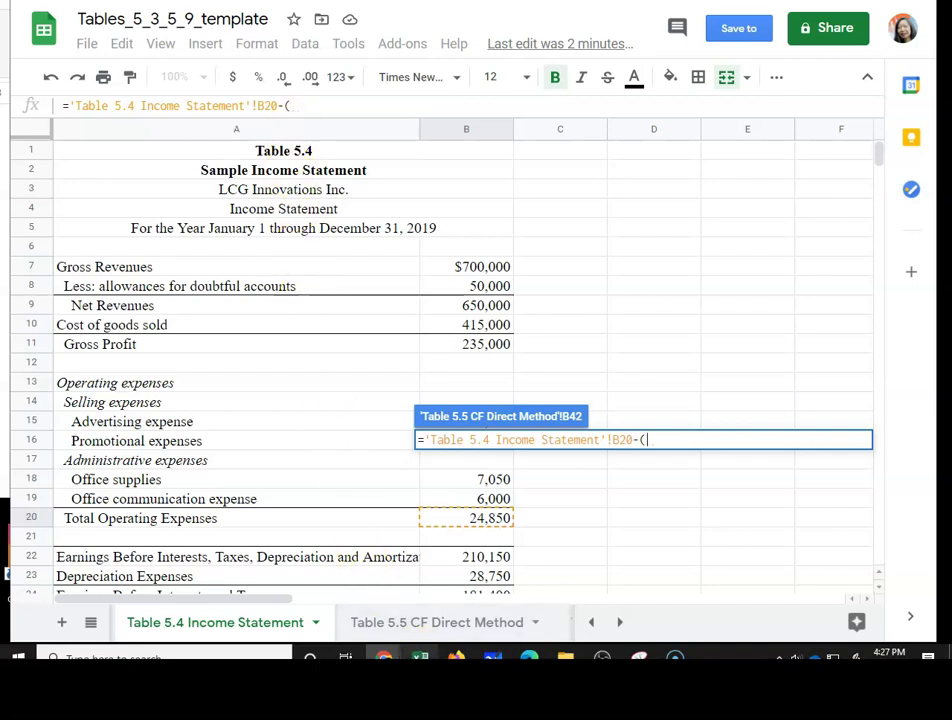
pyautogui.click(447, 624)
pyautogui.scroll(10, 361, 454)
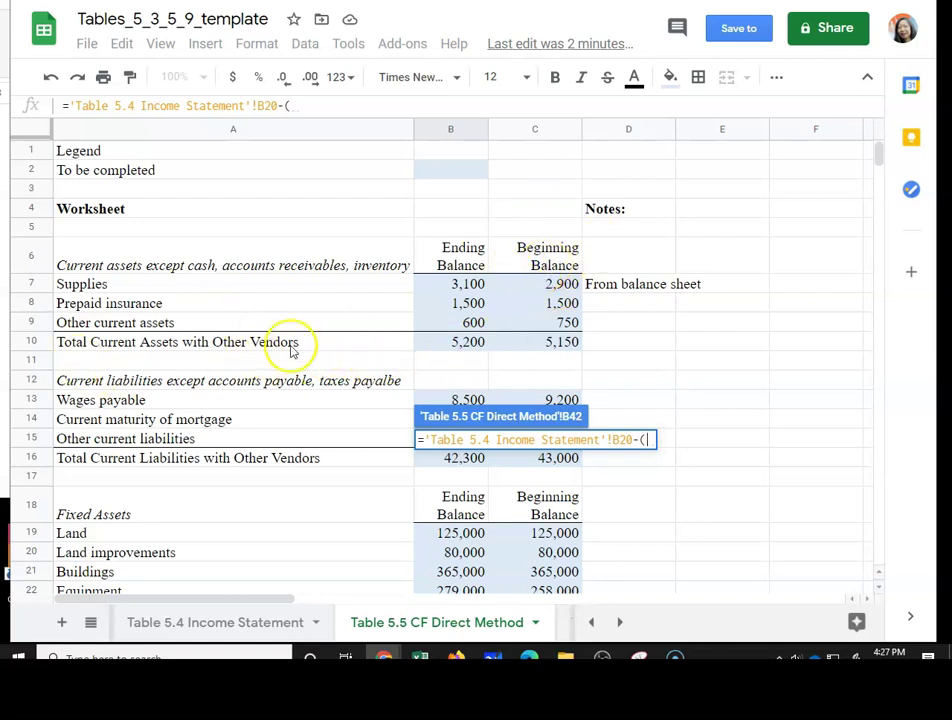
pyautogui.click(548, 342)
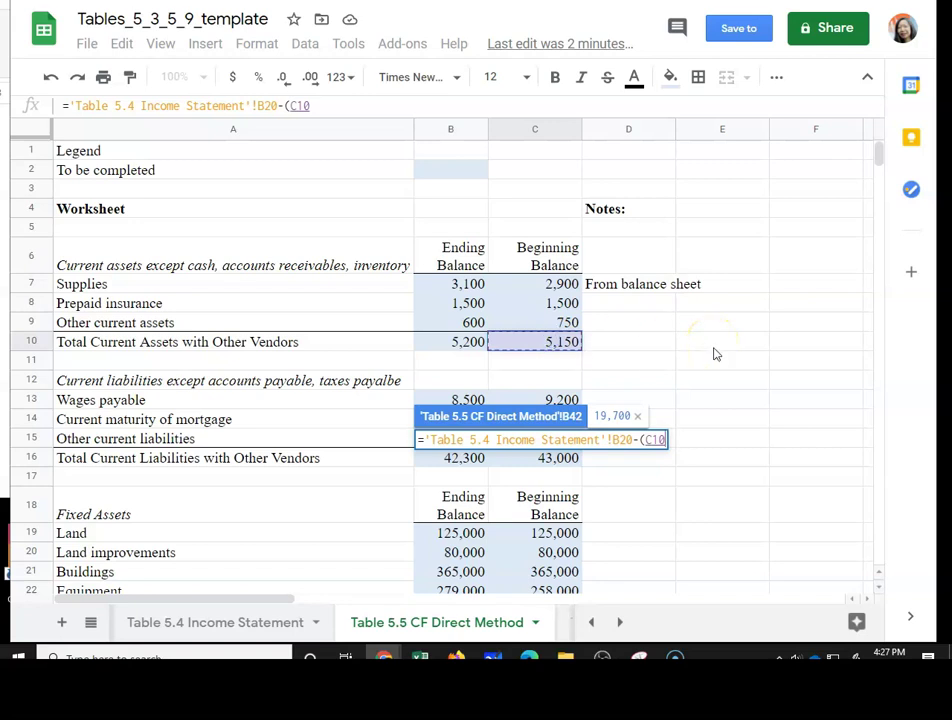
pyautogui.write('-')
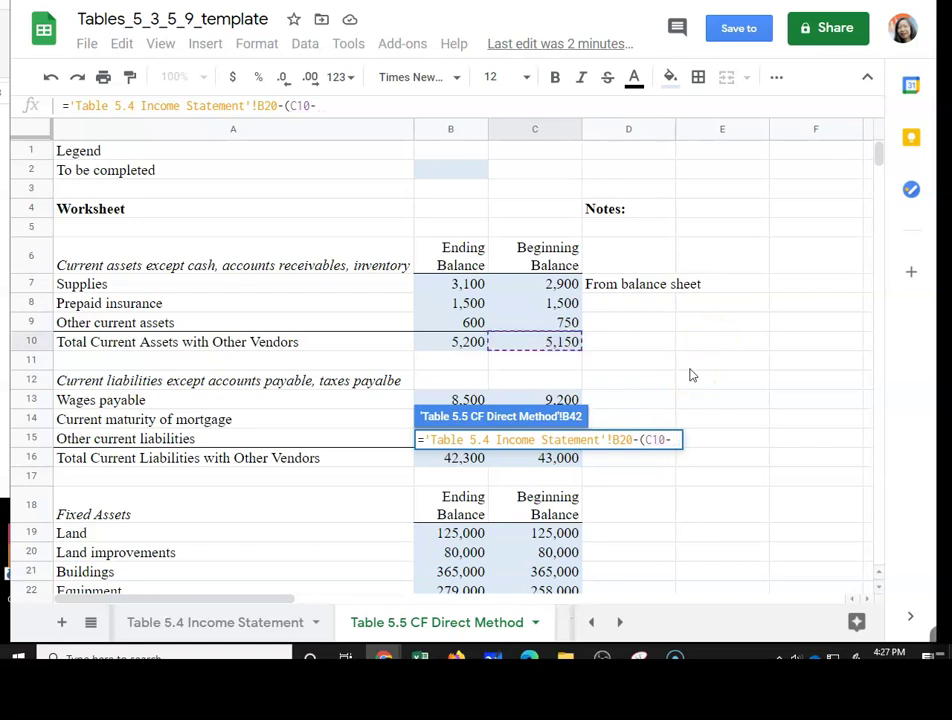
pyautogui.click(465, 345)
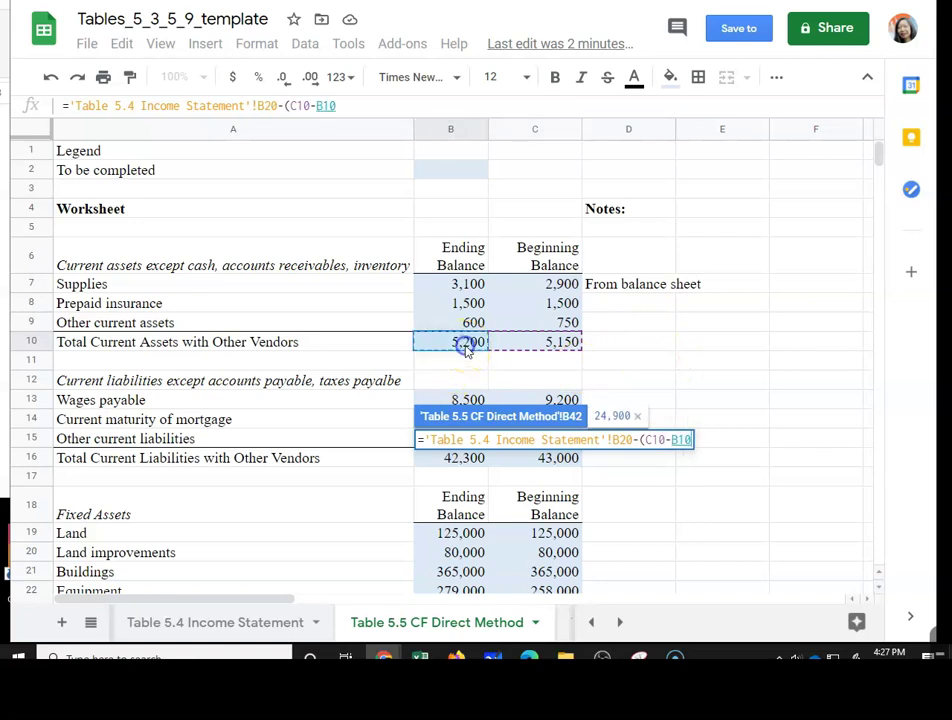
# Complete the B42 formula by adding (C16-B16), the beginning minus ending Total Current Liabilities with Other Vendors.
pyautogui.write(')+')
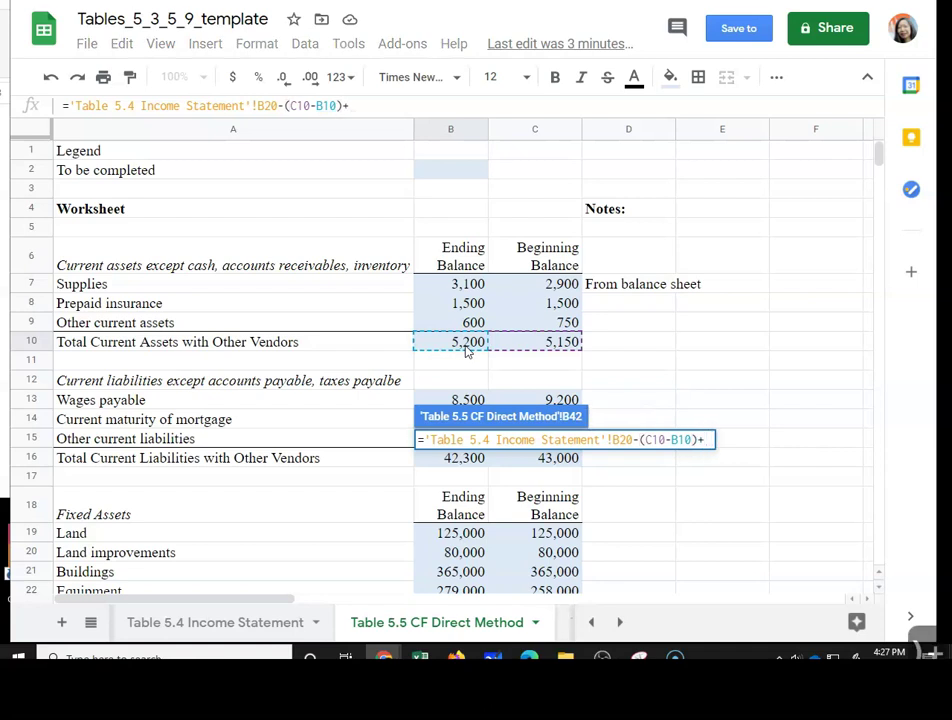
pyautogui.write('(')
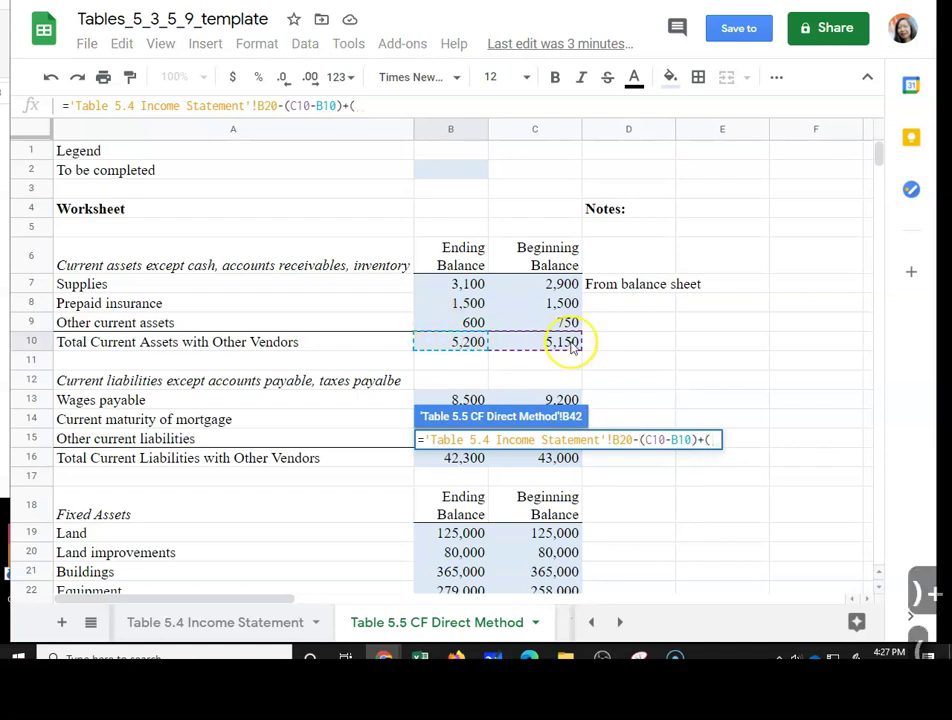
pyautogui.scroll(-1, 572, 342)
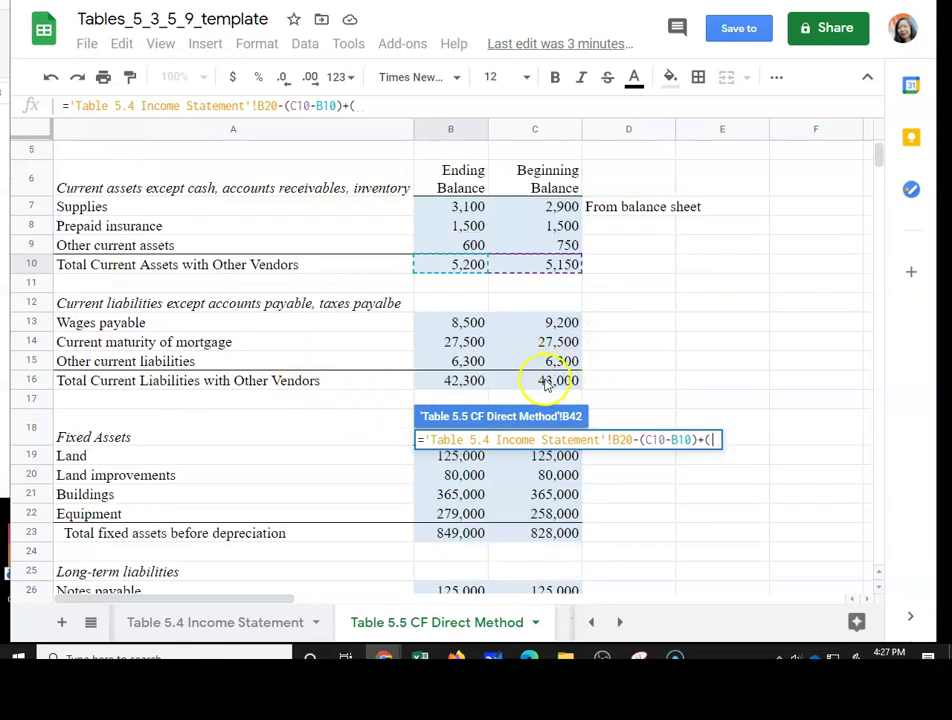
pyautogui.click(548, 384)
pyautogui.write('-')
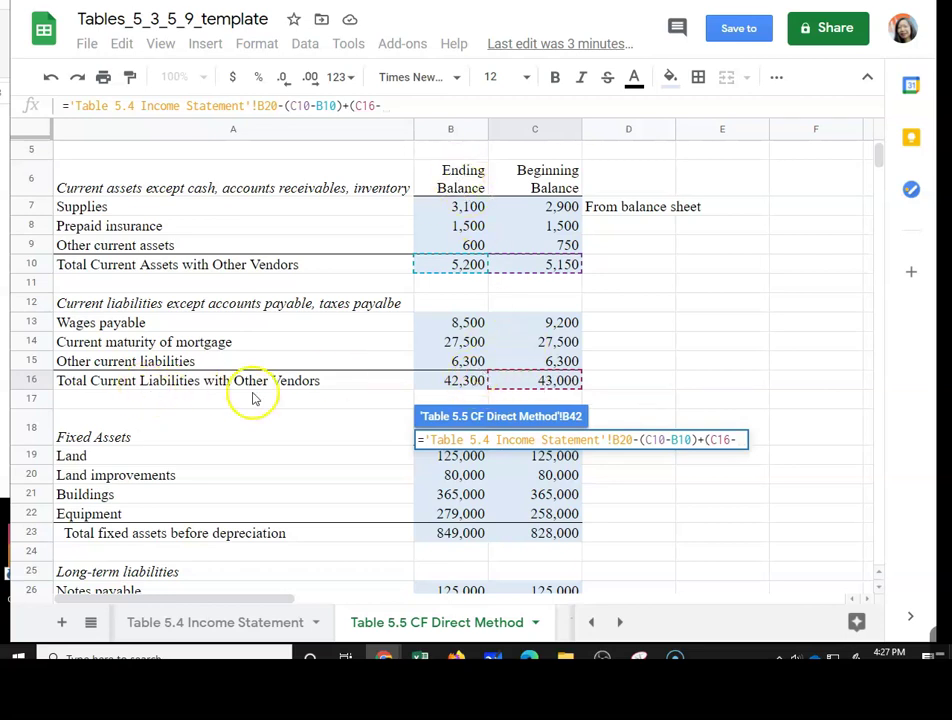
pyautogui.click(459, 381)
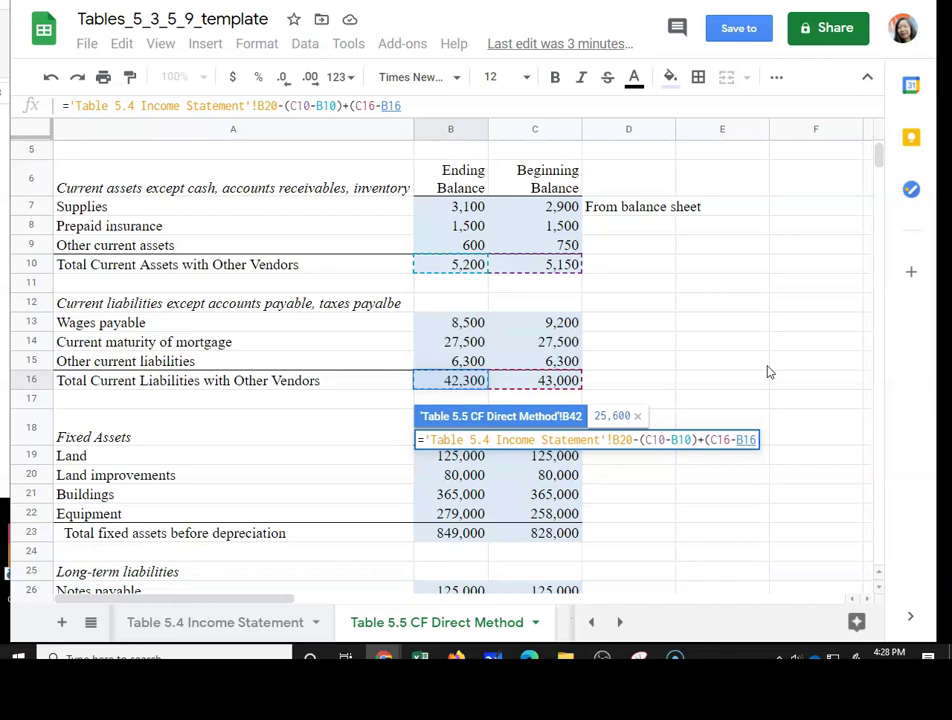
pyautogui.write(')')
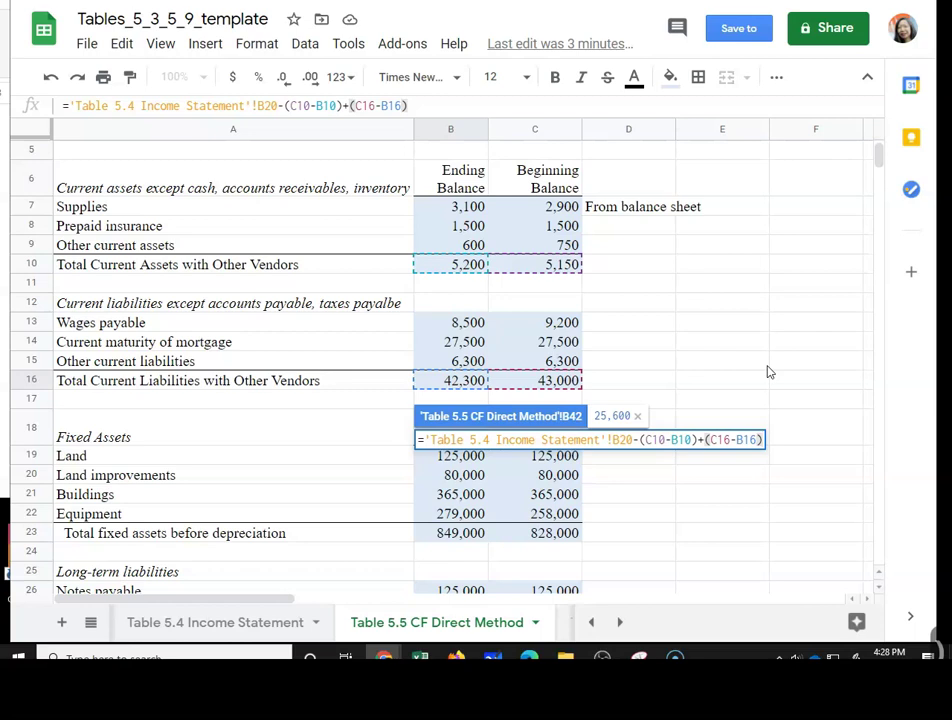
pyautogui.press('Return')
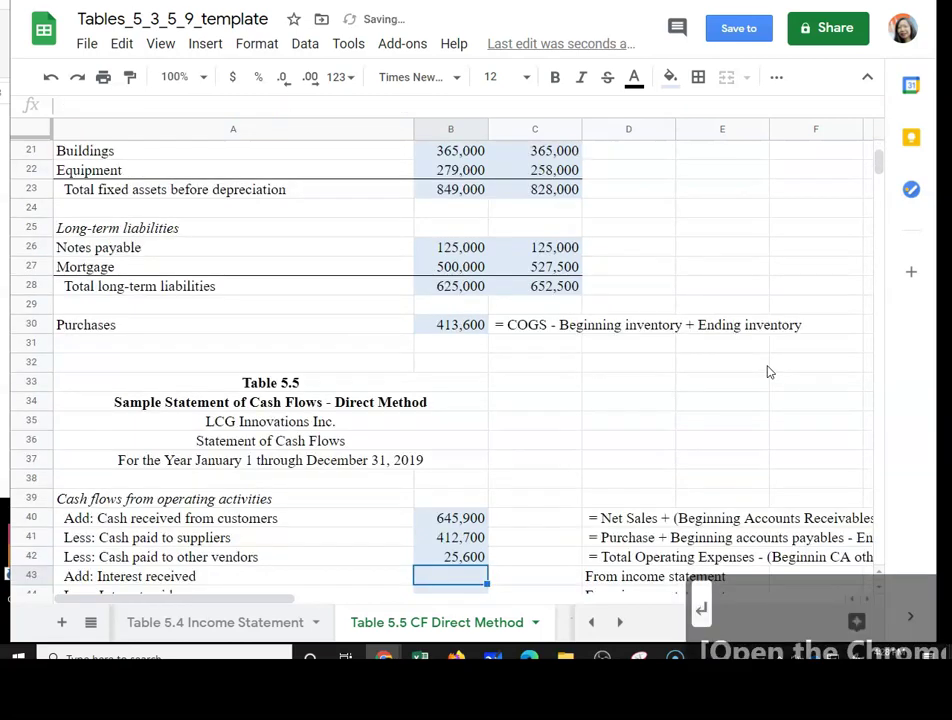
pyautogui.click(450, 557)
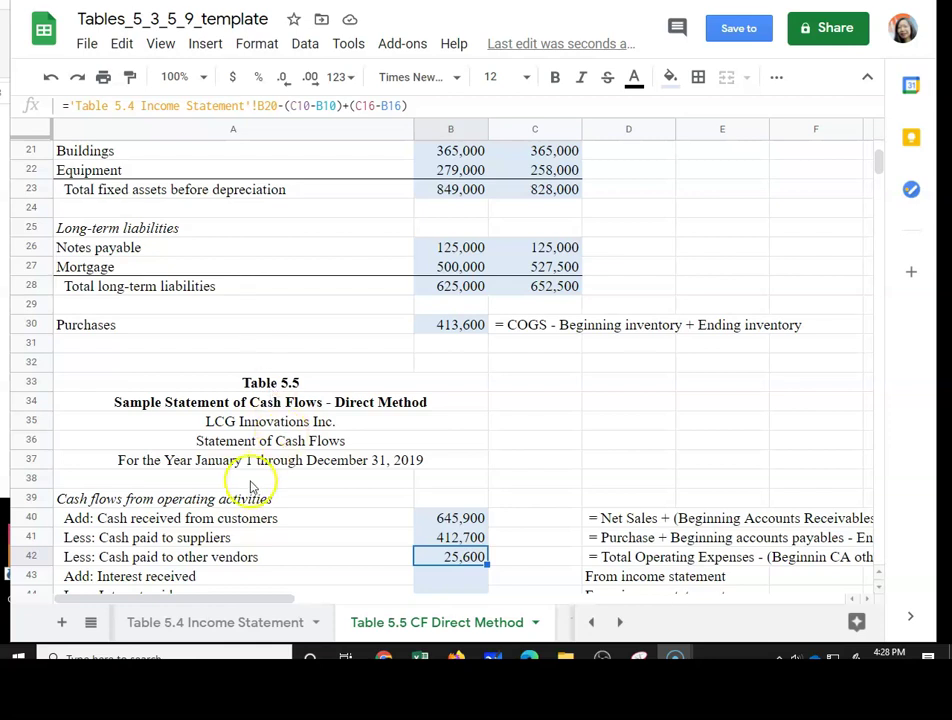
# Link Interest received in B43 to Interest revenues in cell B27 of the Table 5.4 Income Statement.
pyautogui.scroll(-3, 251, 485)
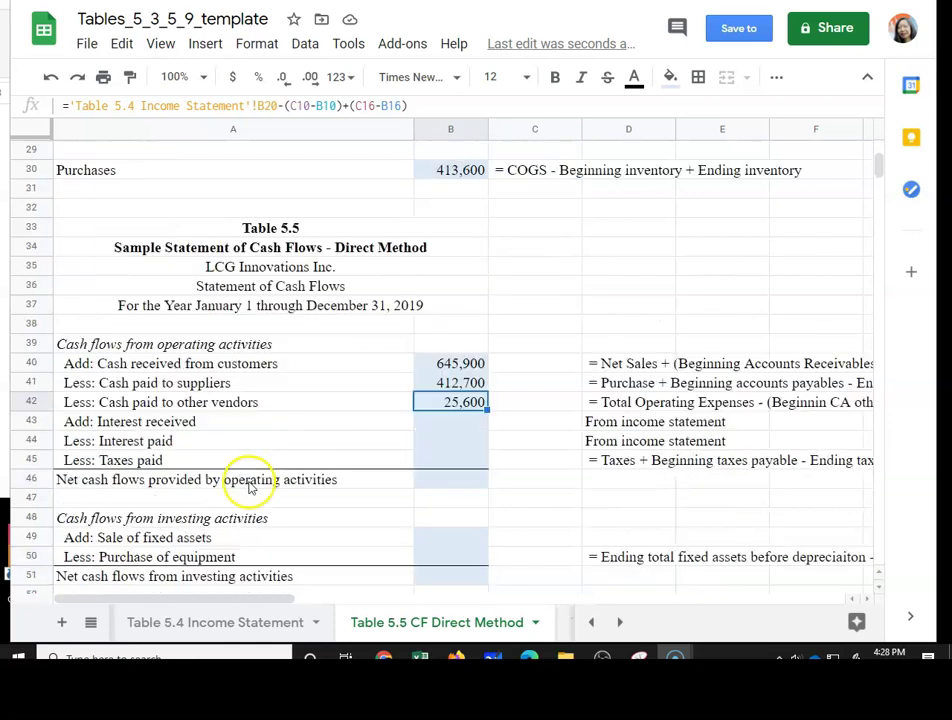
pyautogui.click(425, 425)
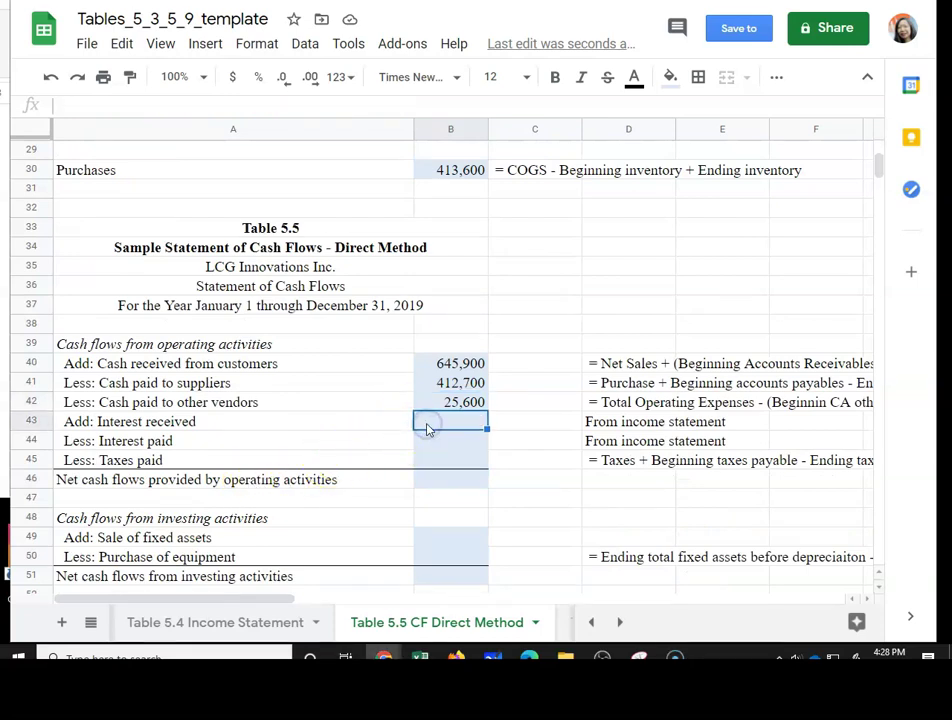
pyautogui.write('=')
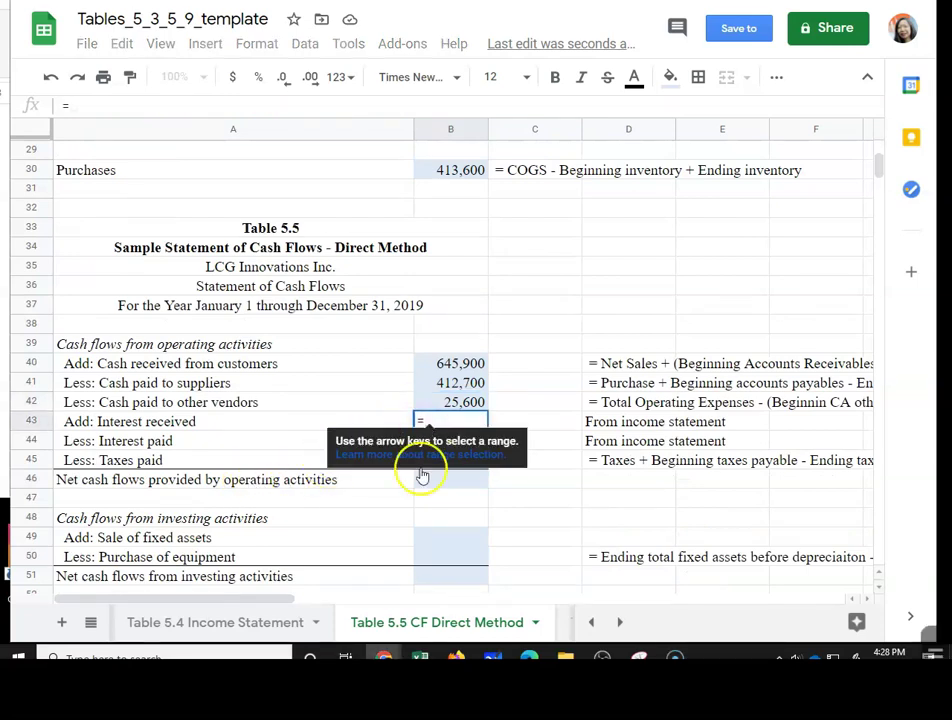
pyautogui.click(226, 633)
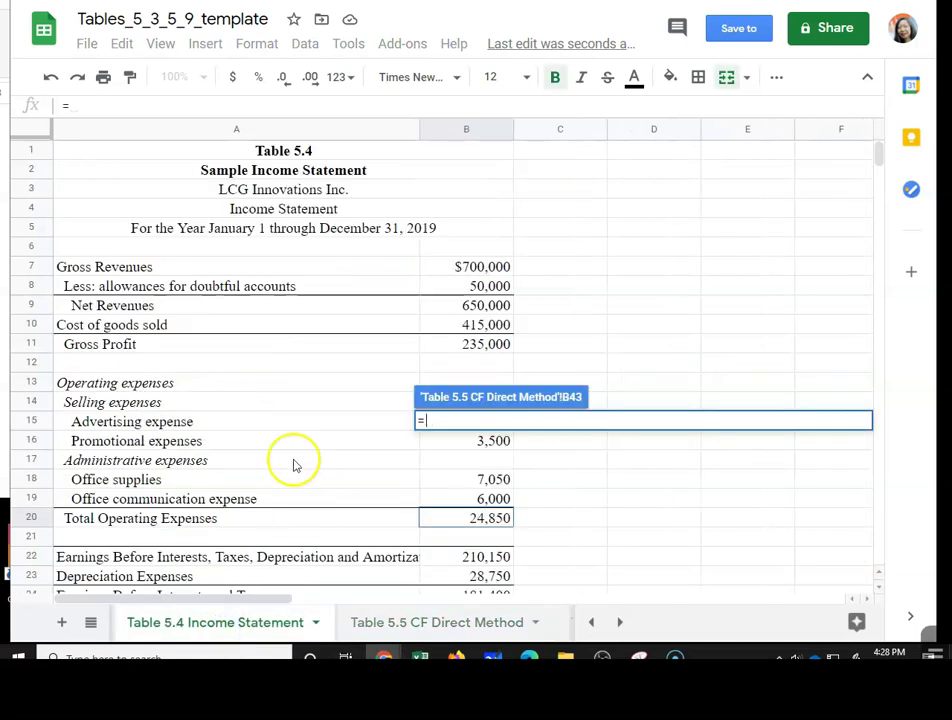
pyautogui.scroll(-3, 293, 463)
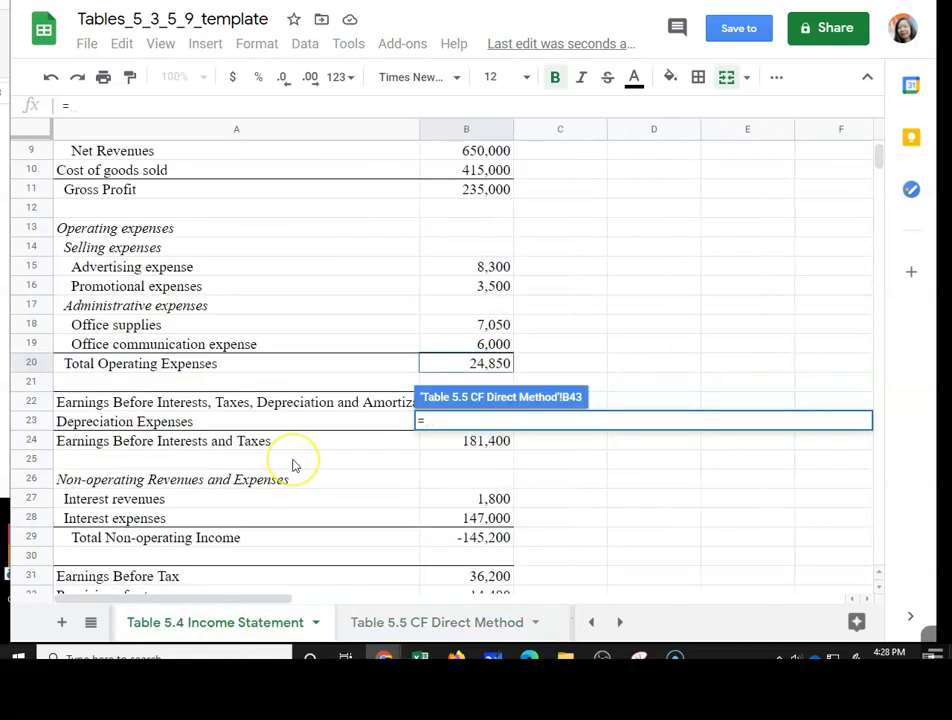
pyautogui.click(451, 500)
pyautogui.press('Return')
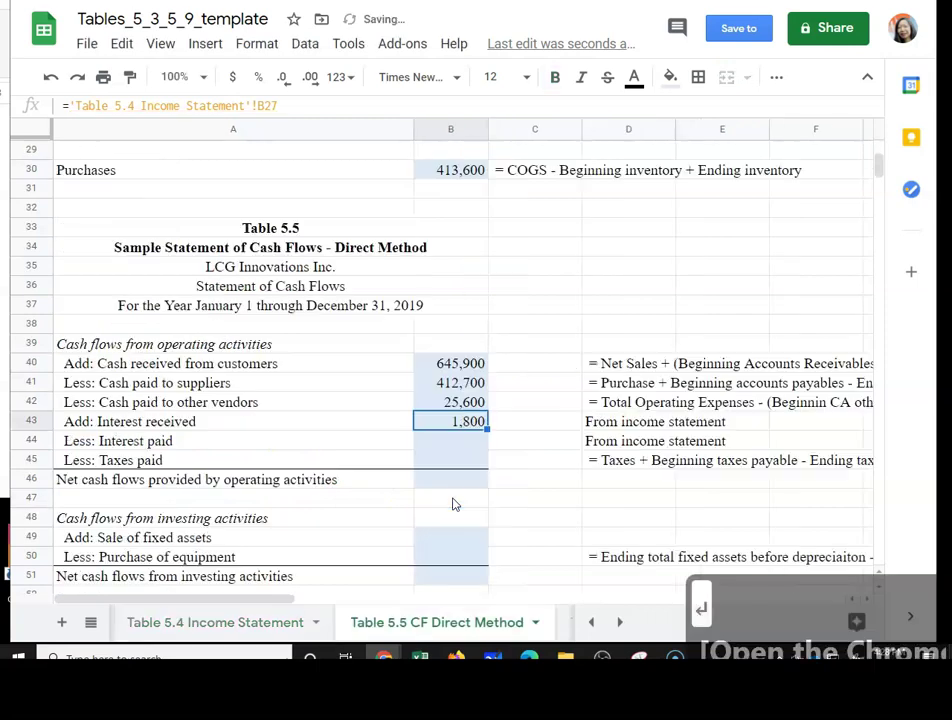
# Link Interest paid in B44 to Interest expenses in cell B28 of the Table 5.4 Income Statement.
pyautogui.write('=')
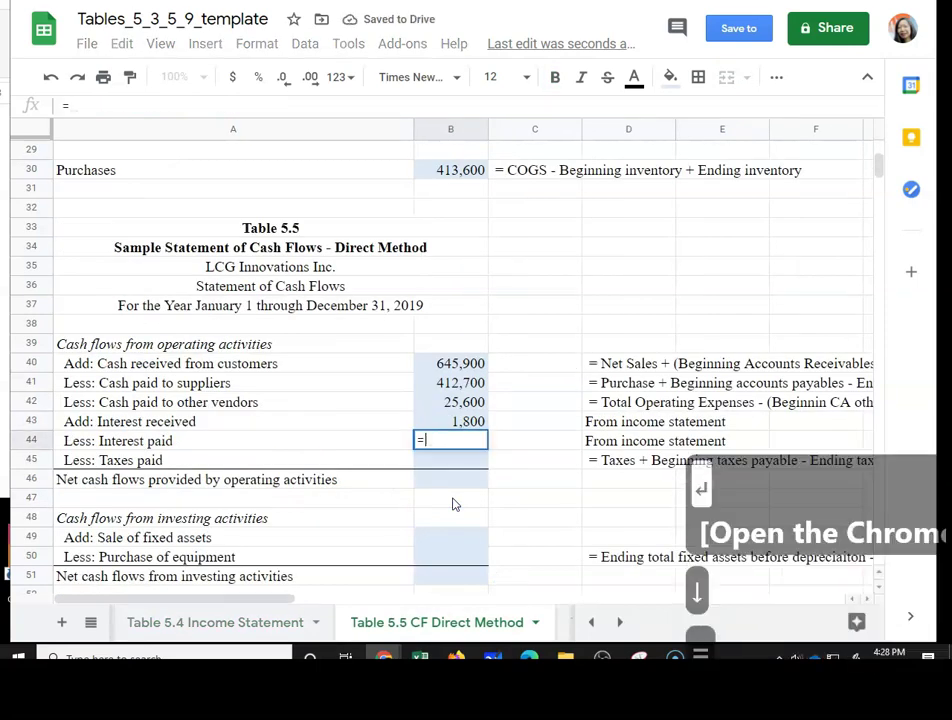
pyautogui.click(257, 628)
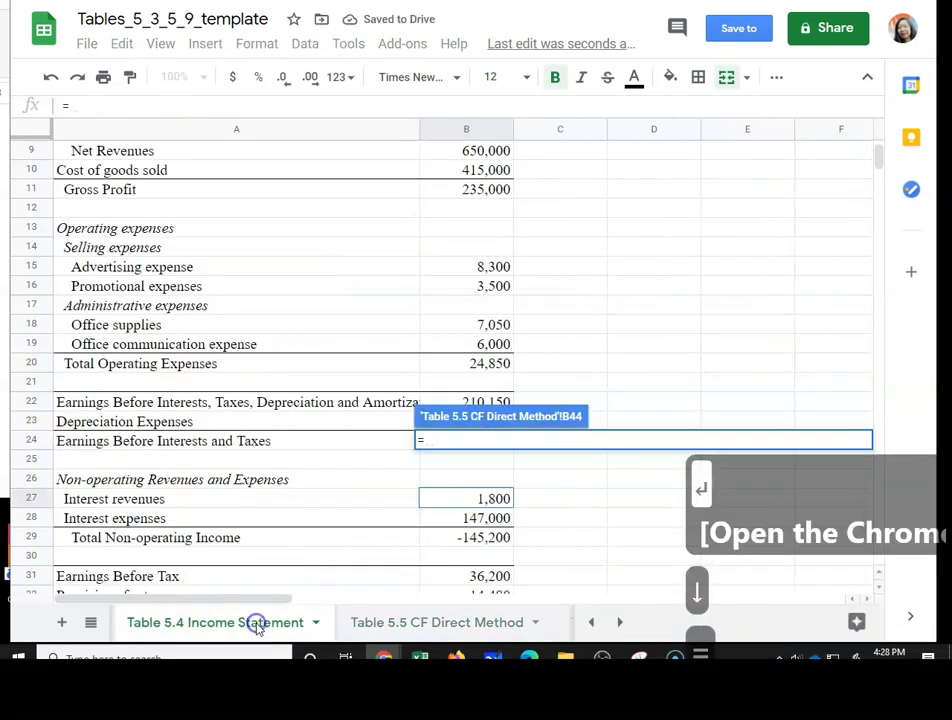
pyautogui.scroll(-3, 327, 465)
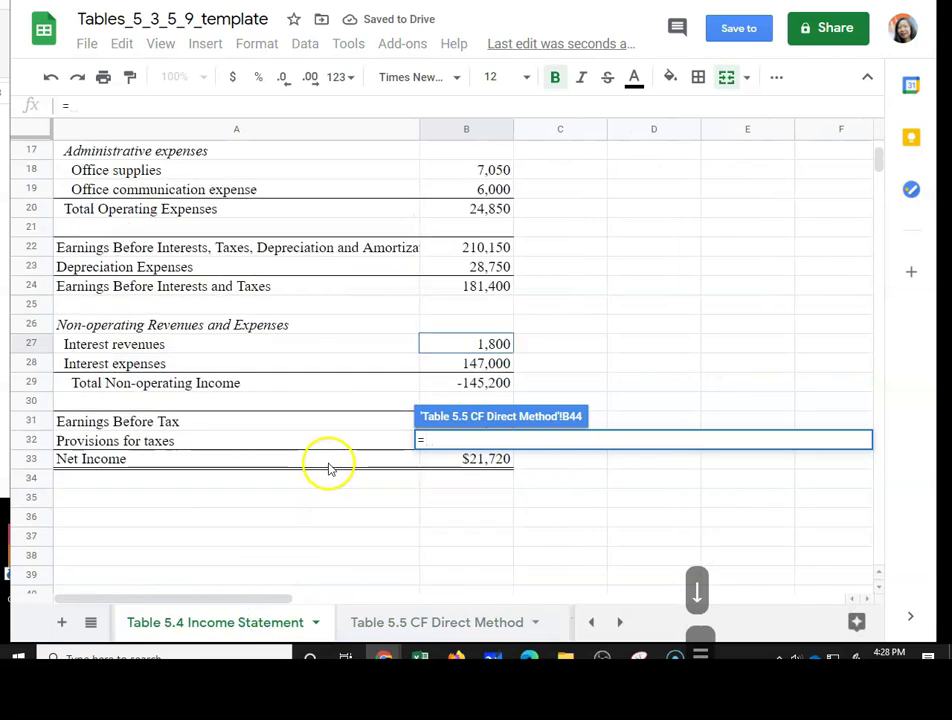
pyautogui.click(450, 367)
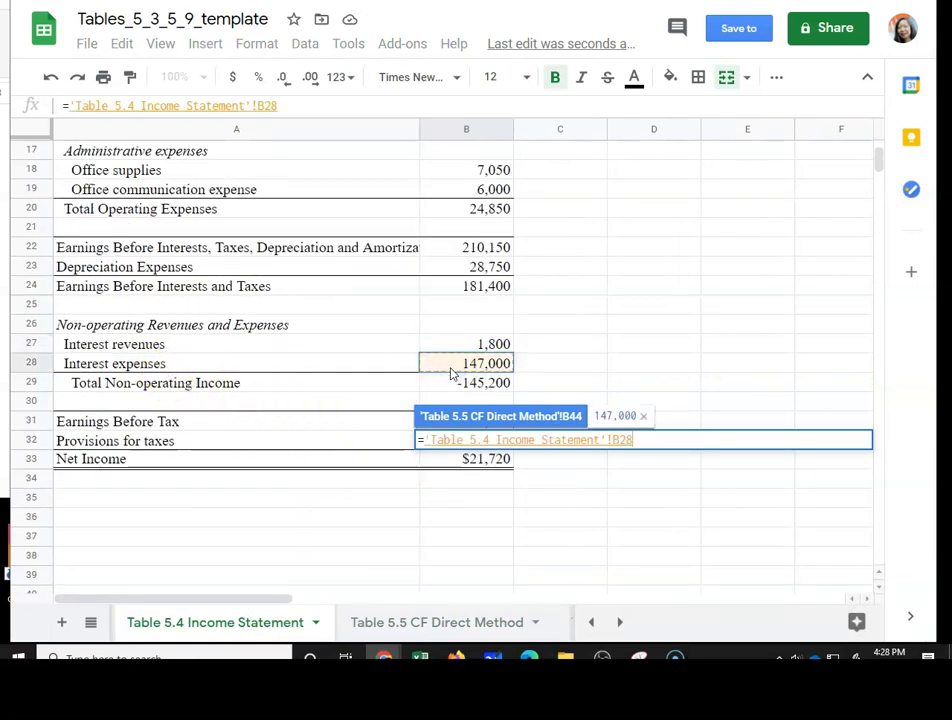
pyautogui.press('Return')
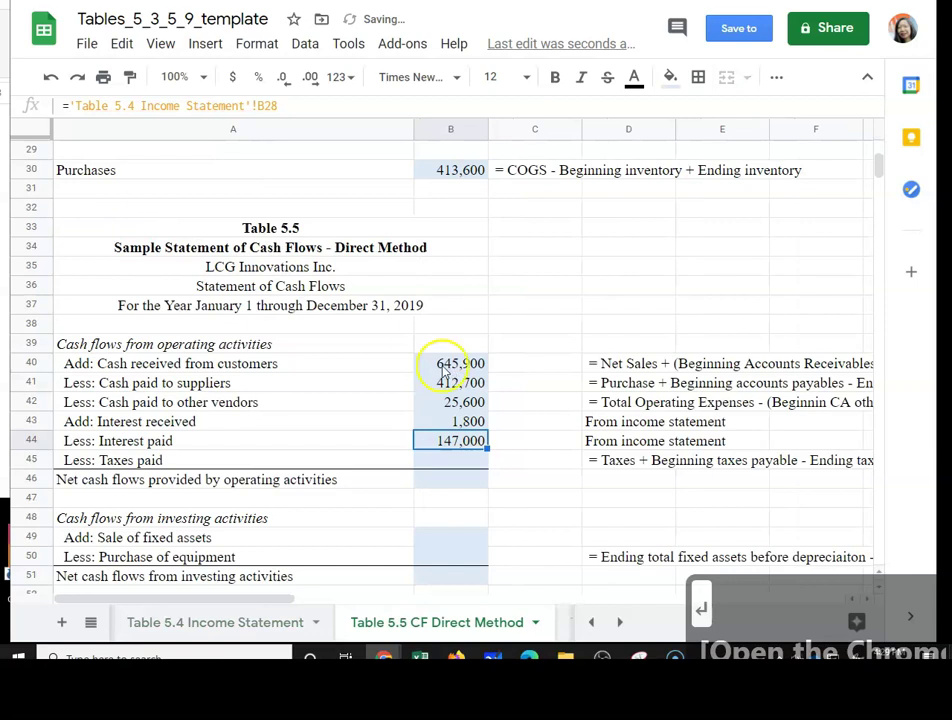
# Start the Taxes paid formula in B45 with Provisions for taxes, cell B32 of the Table 5.4 Income Statement.
pyautogui.click(455, 462)
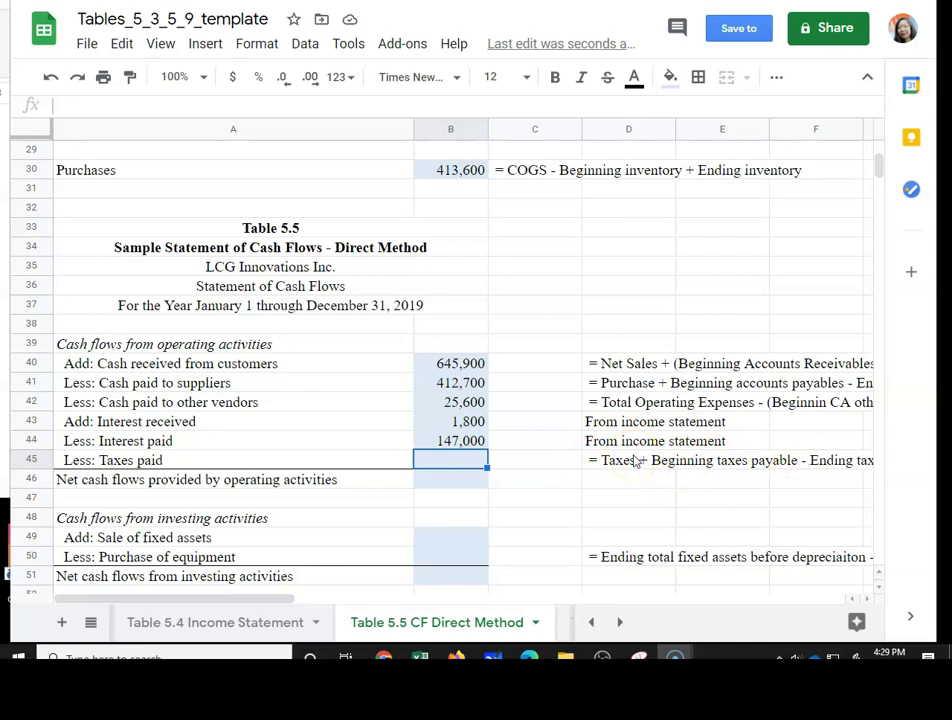
pyautogui.click(447, 457)
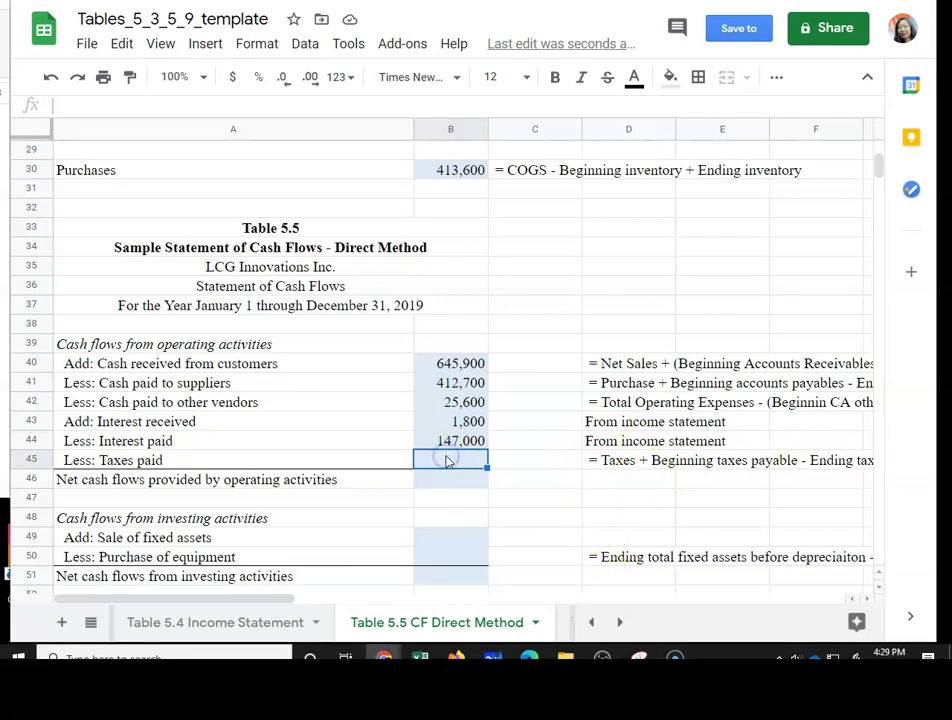
pyautogui.write('=')
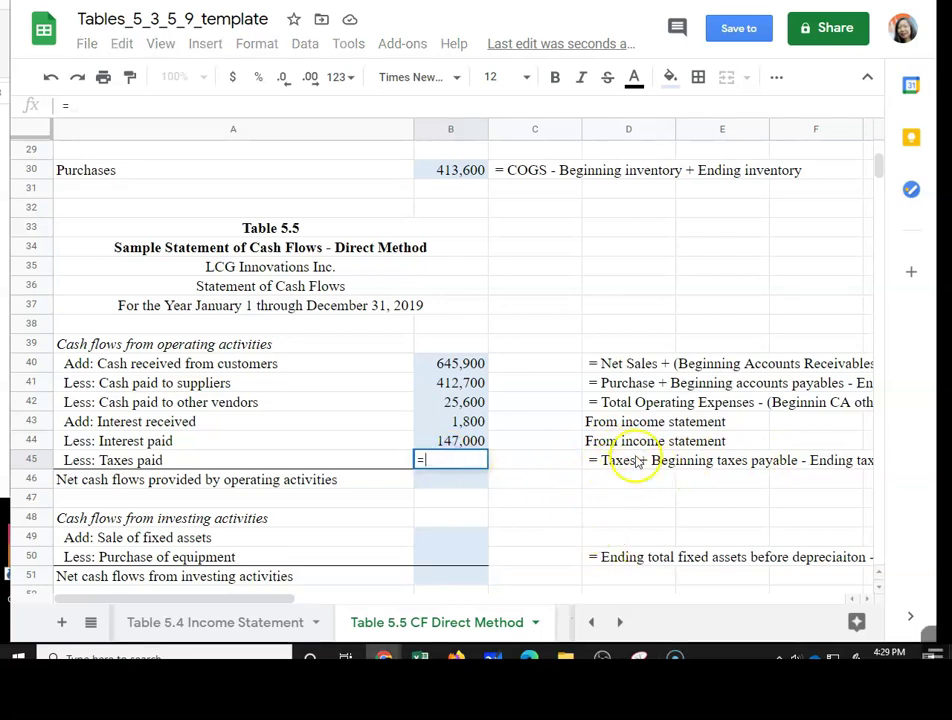
pyautogui.click(244, 633)
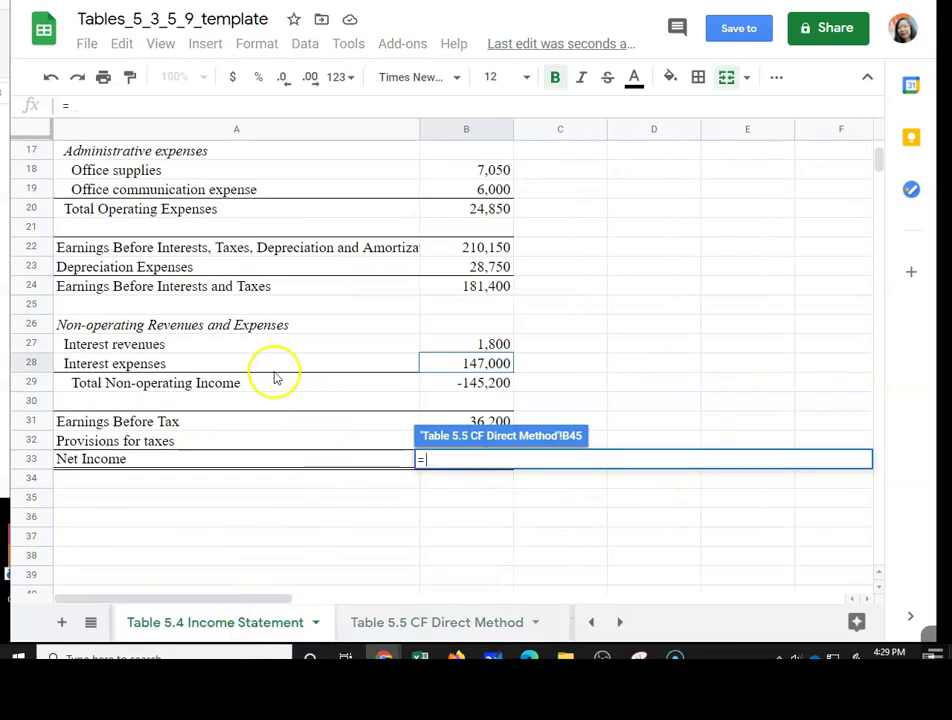
pyautogui.scroll(-2, 251, 410)
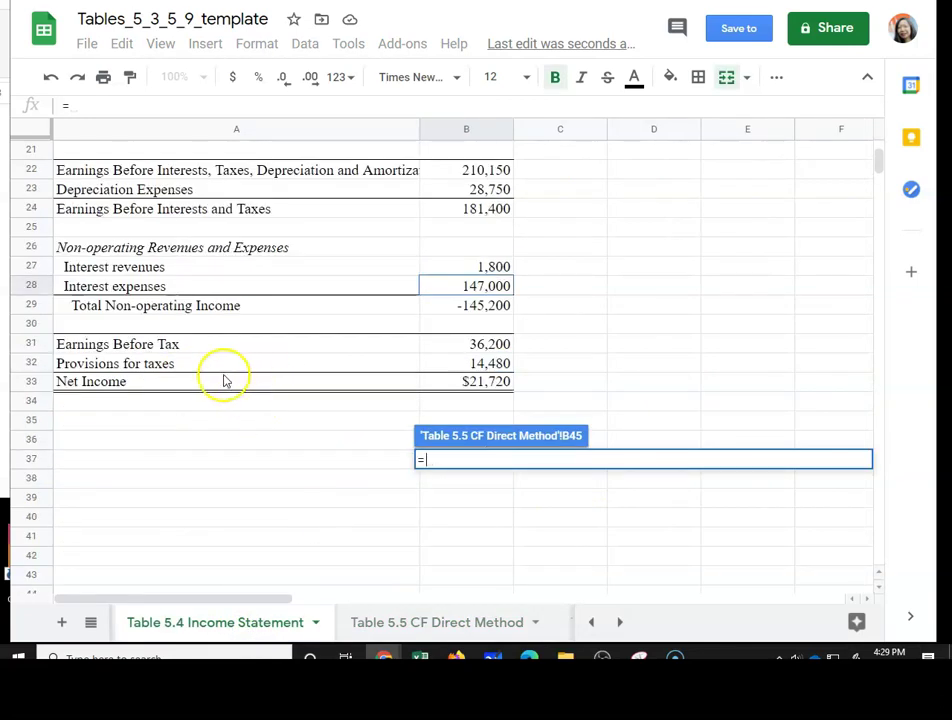
pyautogui.click(495, 365)
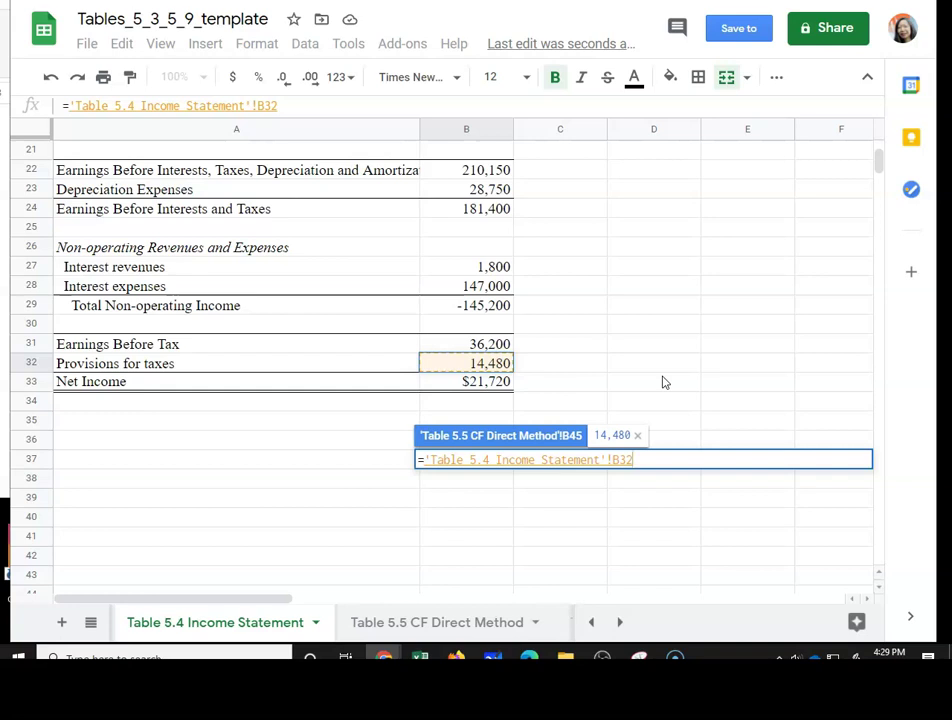
# Complete the B45 formula by adding Balance Sheet beginning taxes payable G12 and subtracting ending taxes payable F12.
pyautogui.write('+')
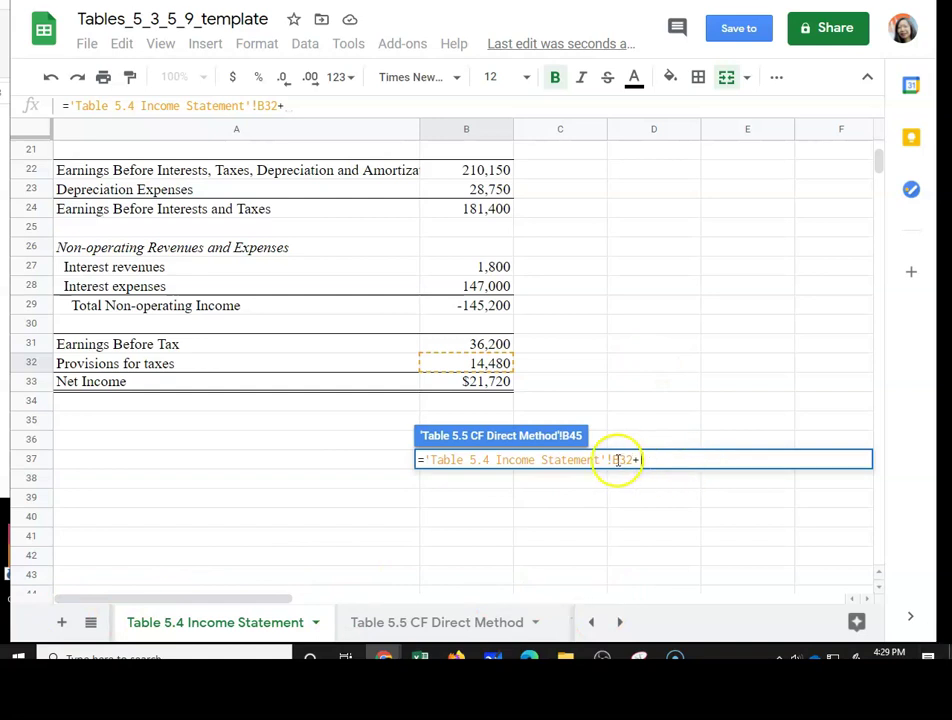
pyautogui.click(589, 623)
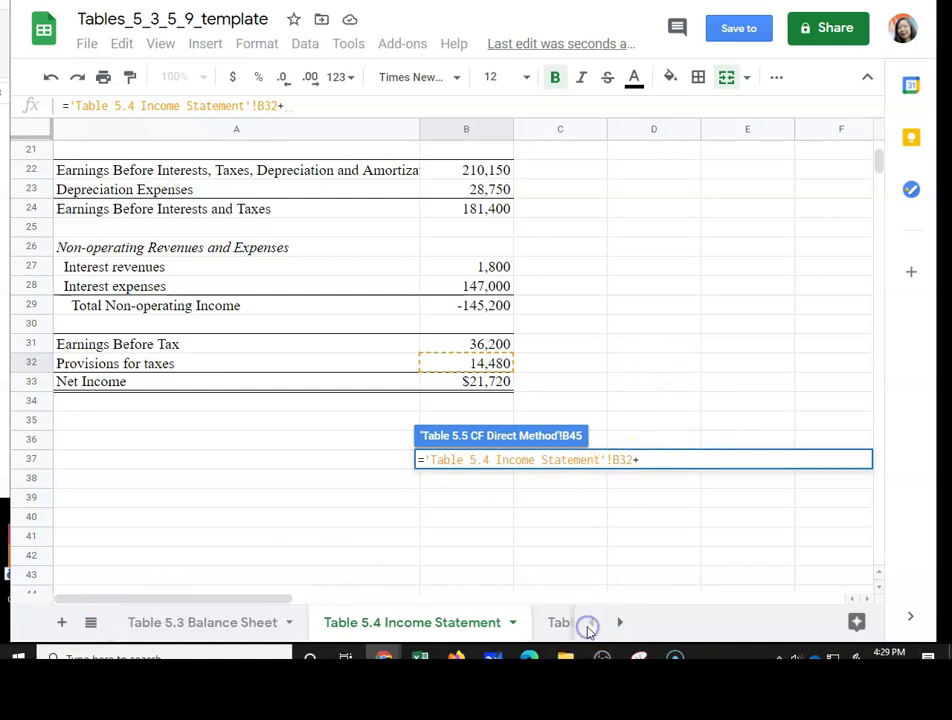
pyautogui.click(221, 622)
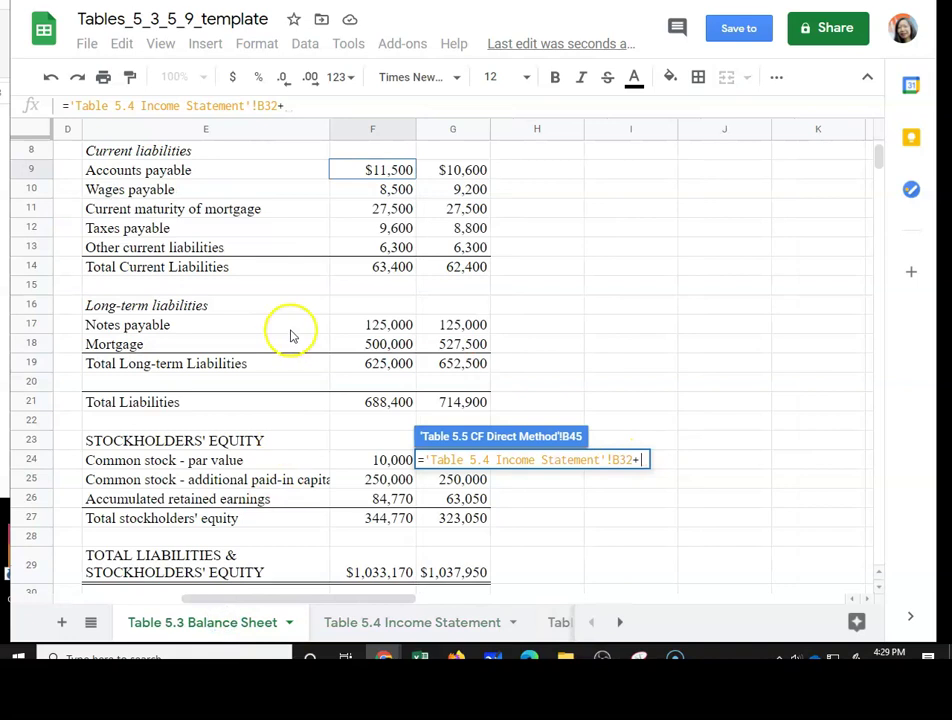
pyautogui.click(459, 231)
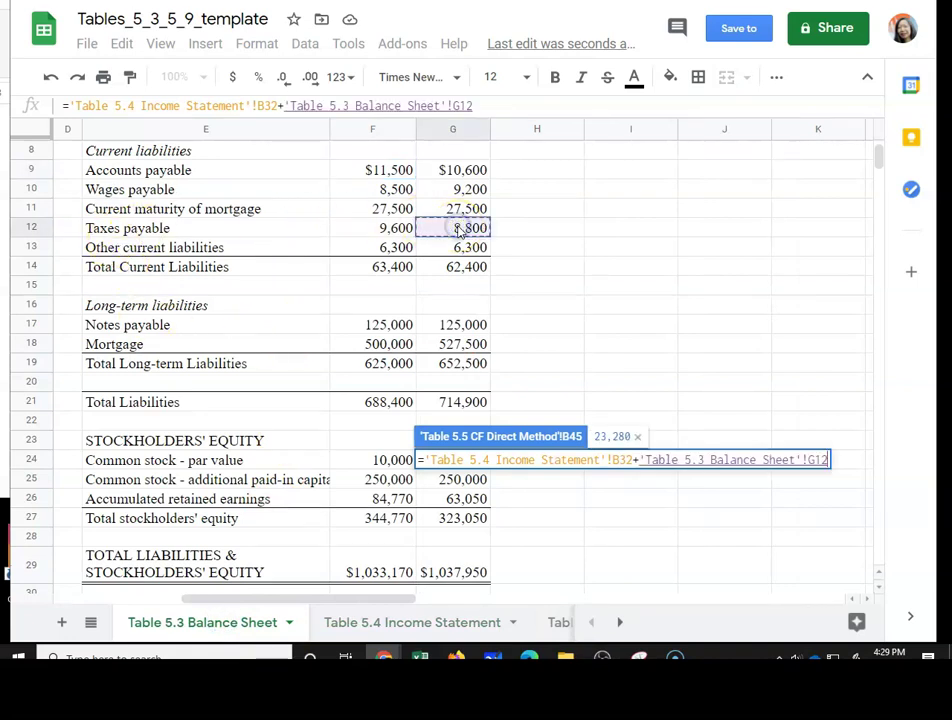
pyautogui.write('-')
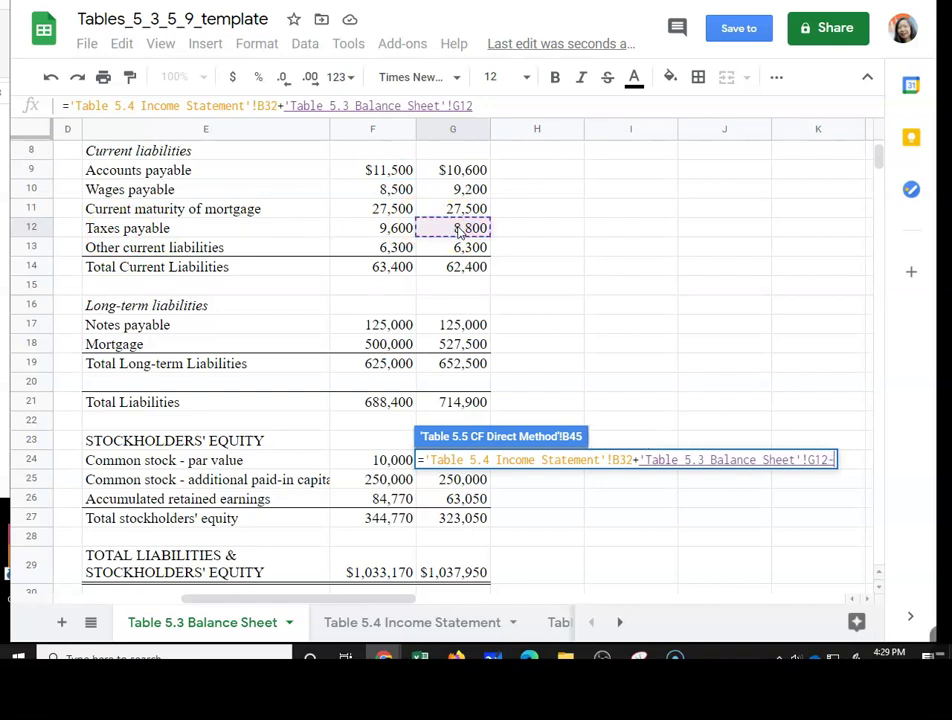
pyautogui.click(393, 229)
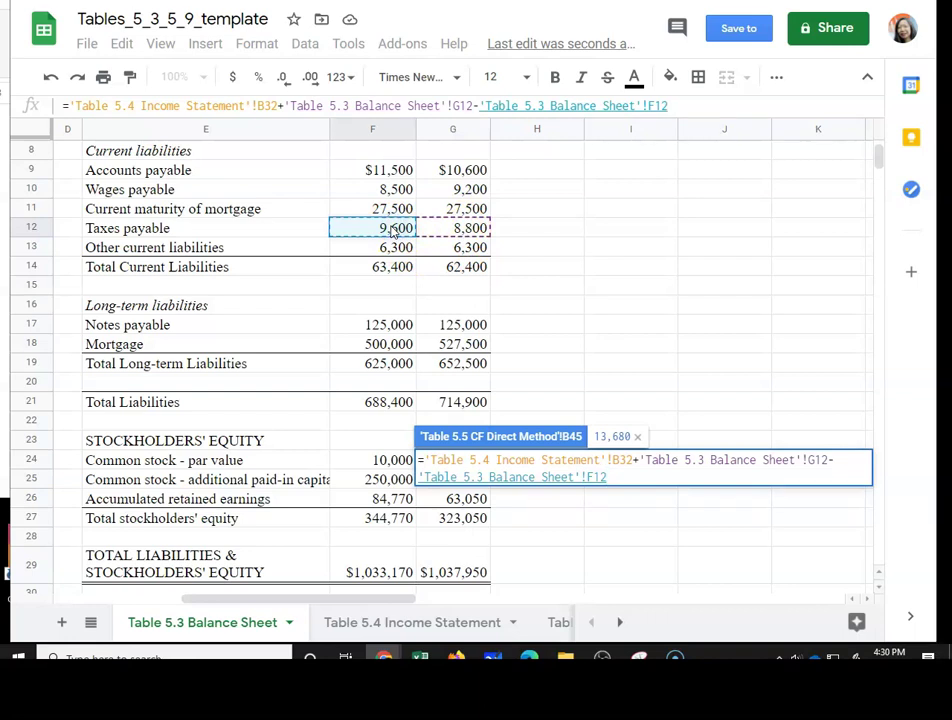
pyautogui.press('Return')
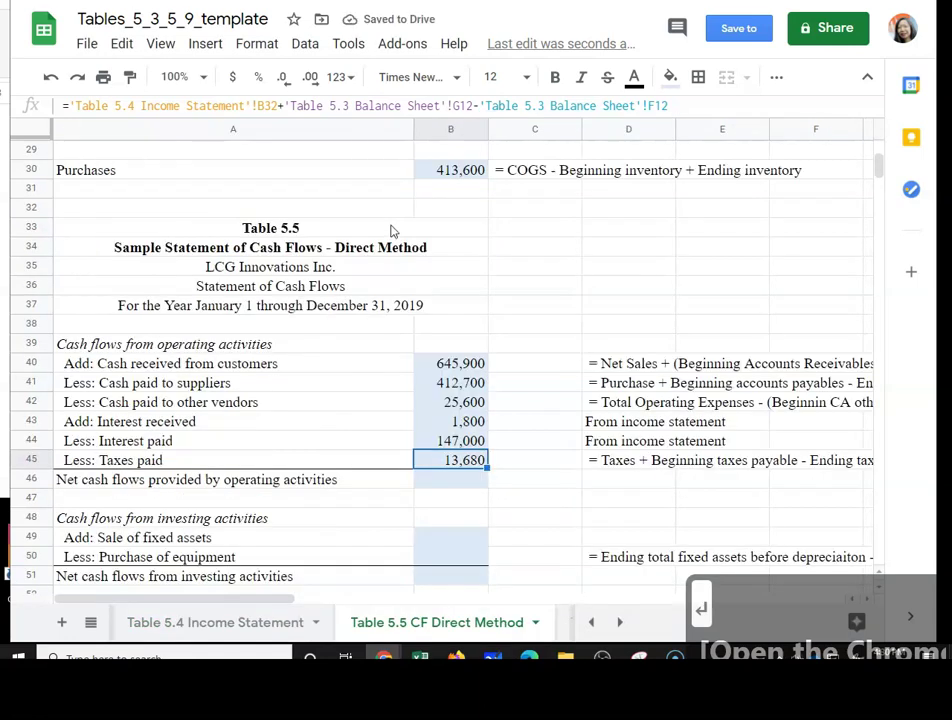
# Start the Net cash flows provided by operating activities formula in B46 with Cash received from customers, B40.
pyautogui.click(450, 479)
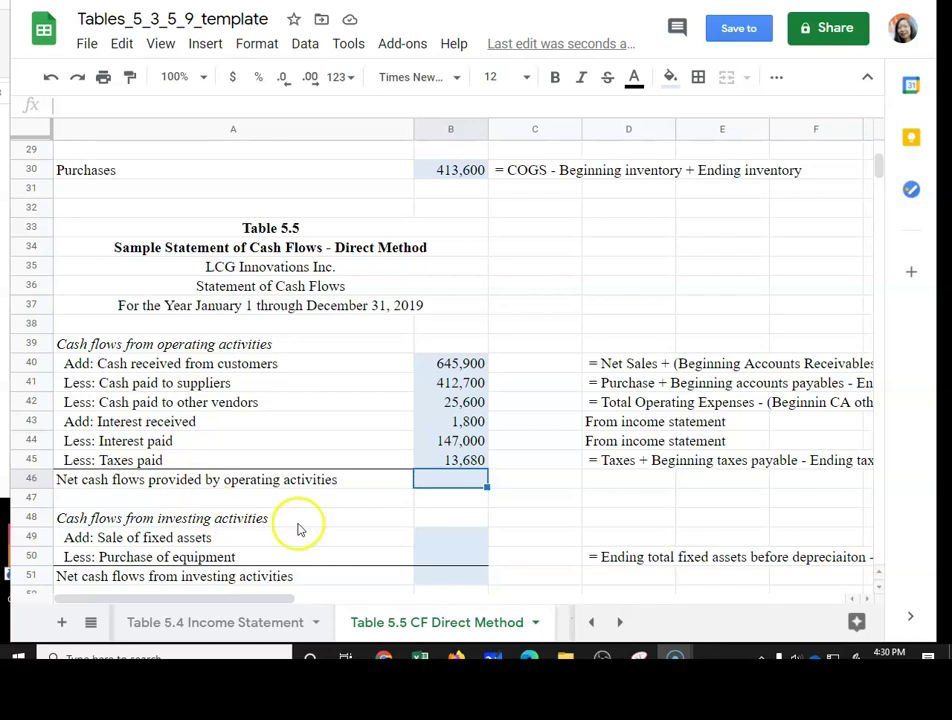
pyautogui.click(445, 486)
pyautogui.write('=')
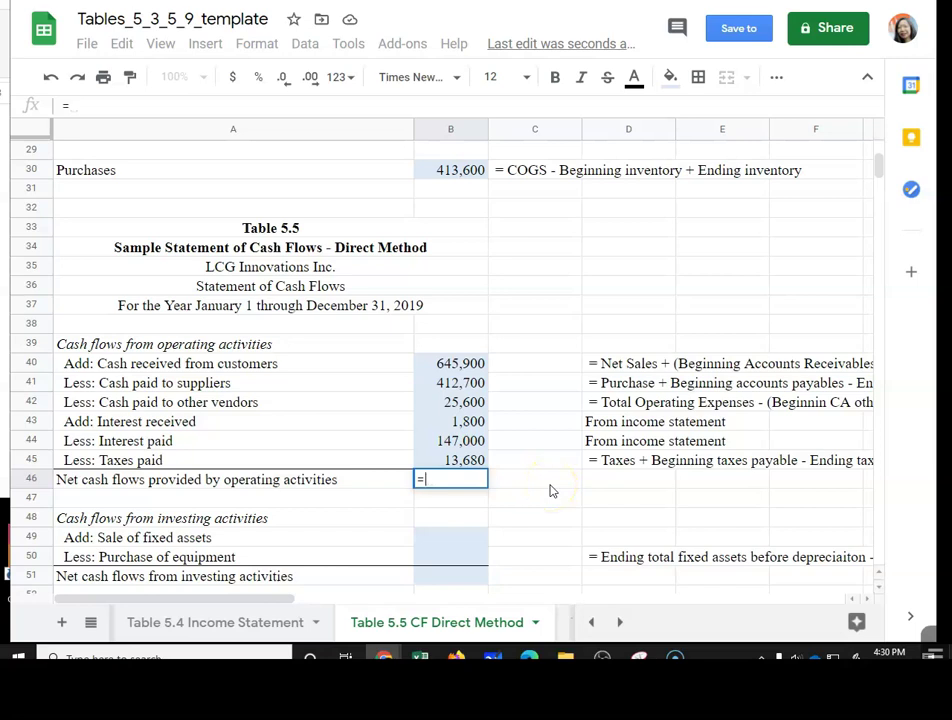
pyautogui.press('Up')
pyautogui.press('Up')
pyautogui.press('Up')
pyautogui.press('Up')
pyautogui.press('Up')
pyautogui.press('Up')
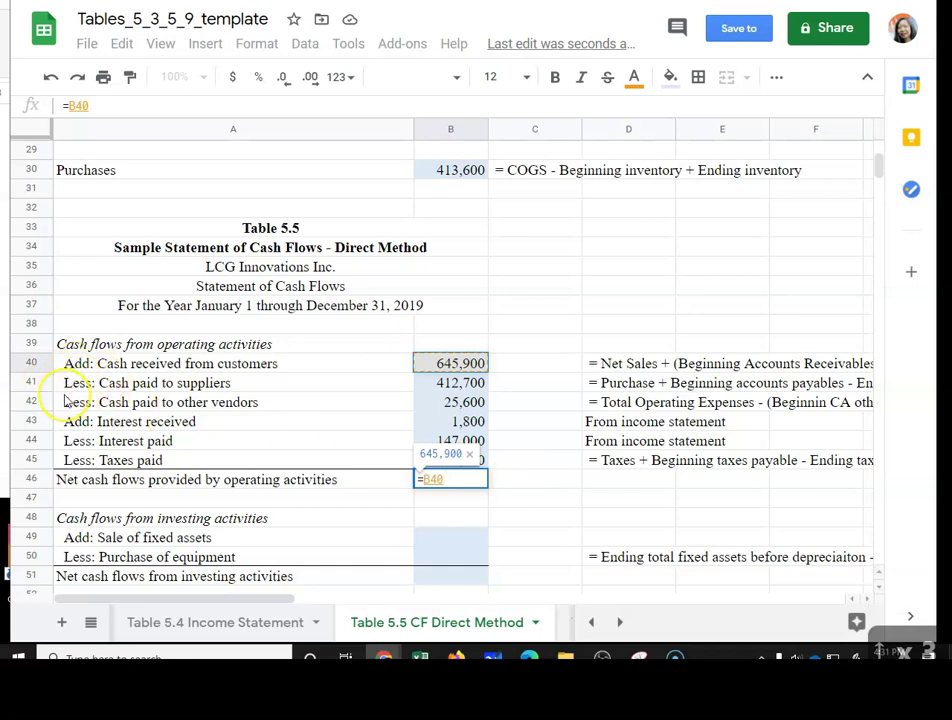
# Subtract Cash paid to suppliers B41 and Cash paid to other vendors B42 in the B46 formula.
pyautogui.write('-')
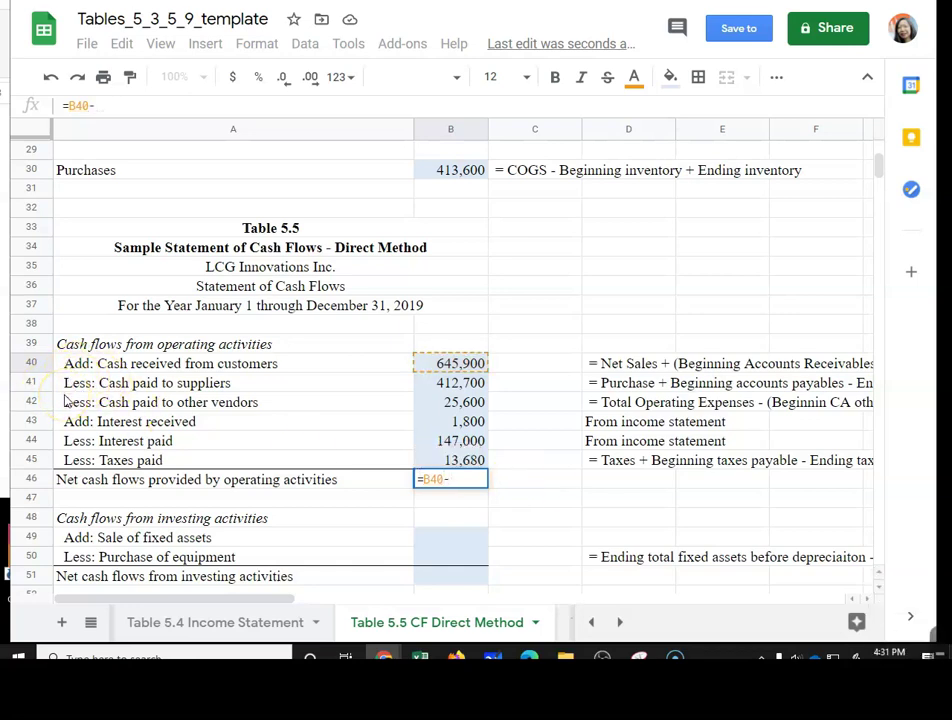
pyautogui.press('Up')
pyautogui.press('Up')
pyautogui.press('Up')
pyautogui.press('Up')
pyautogui.press('Up')
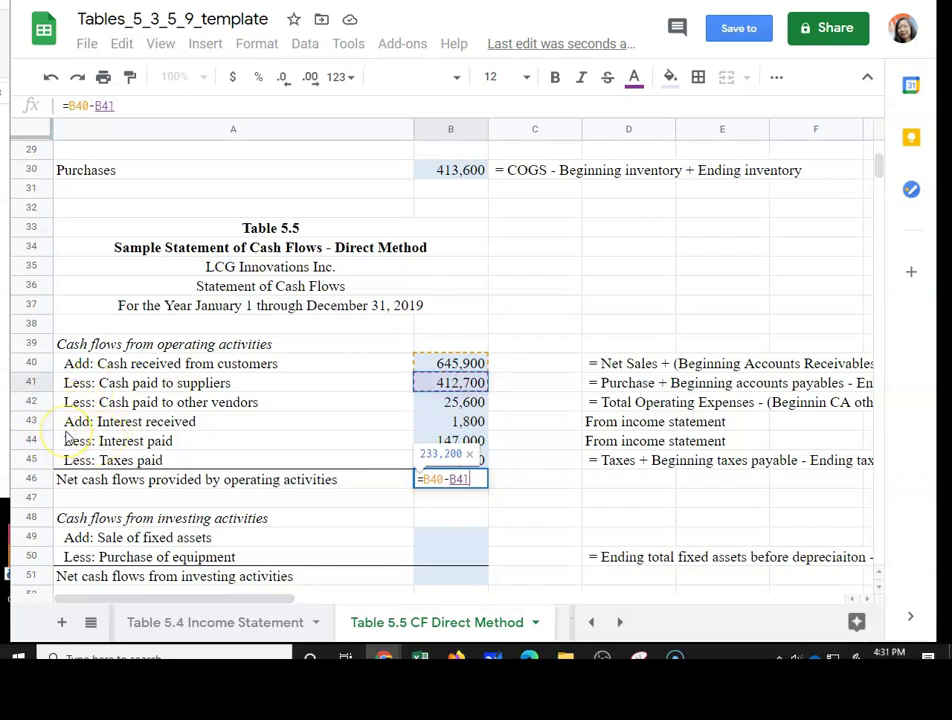
pyautogui.write('-')
pyautogui.press('Up')
pyautogui.press('Up')
pyautogui.press('Up')
pyautogui.press('Up')
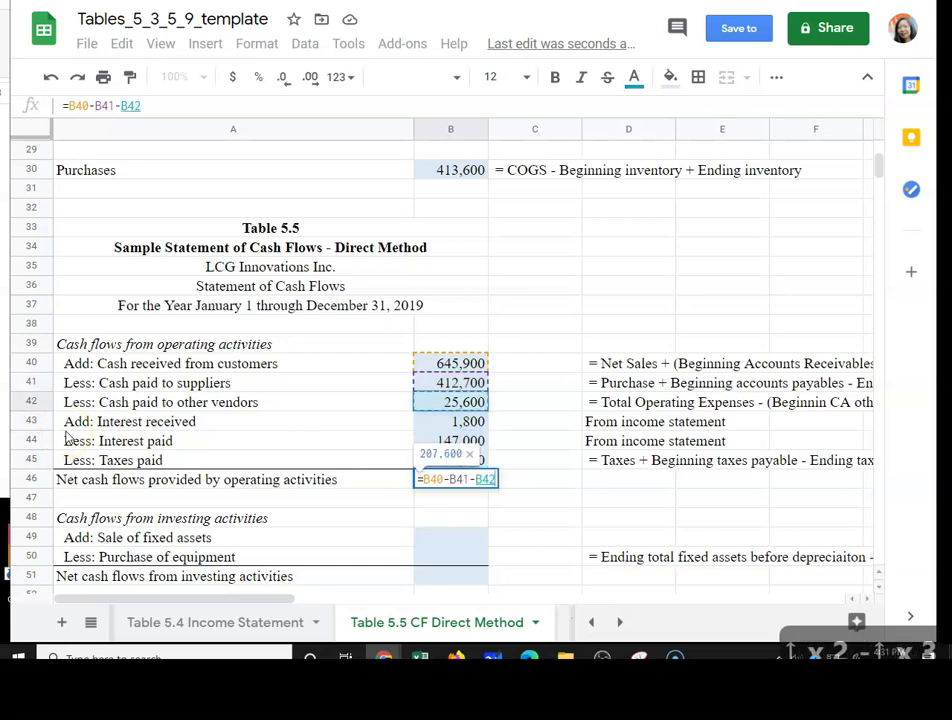
# Complete the B46 formula by adding Interest received B43 and subtracting Interest paid B44 and Taxes paid B45.
pyautogui.write('+')
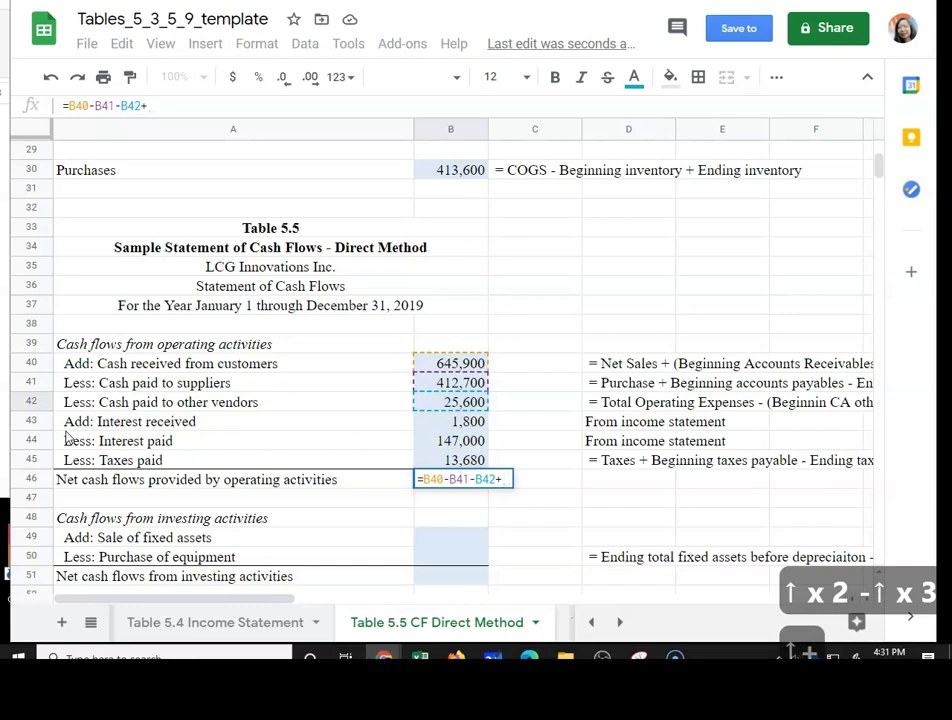
pyautogui.press('Up')
pyautogui.press('Up')
pyautogui.press('Up')
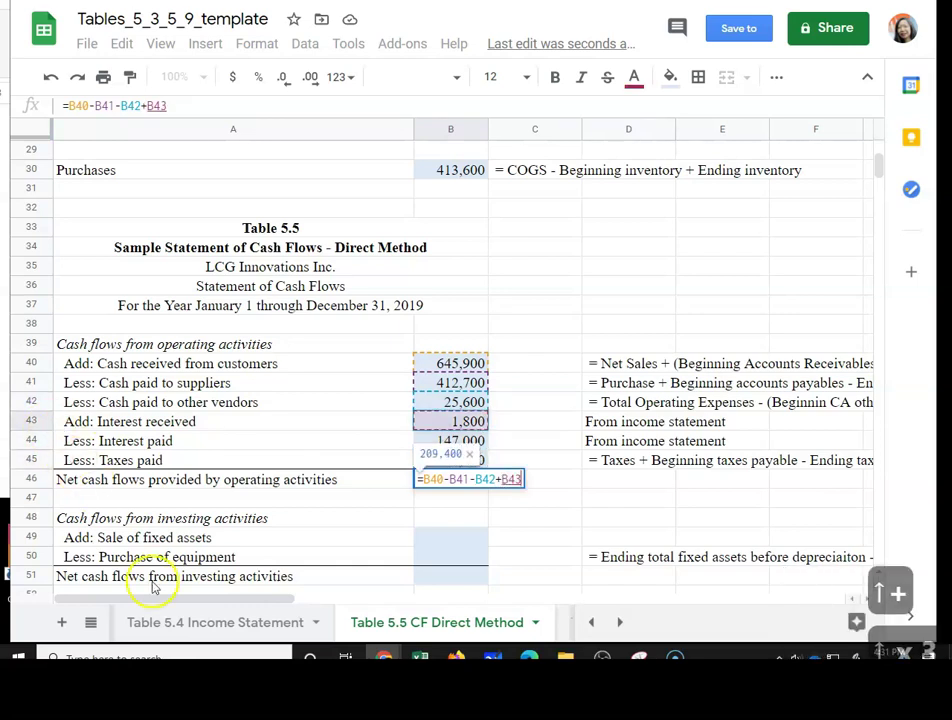
pyautogui.write('-')
pyautogui.press('Up')
pyautogui.press('Up')
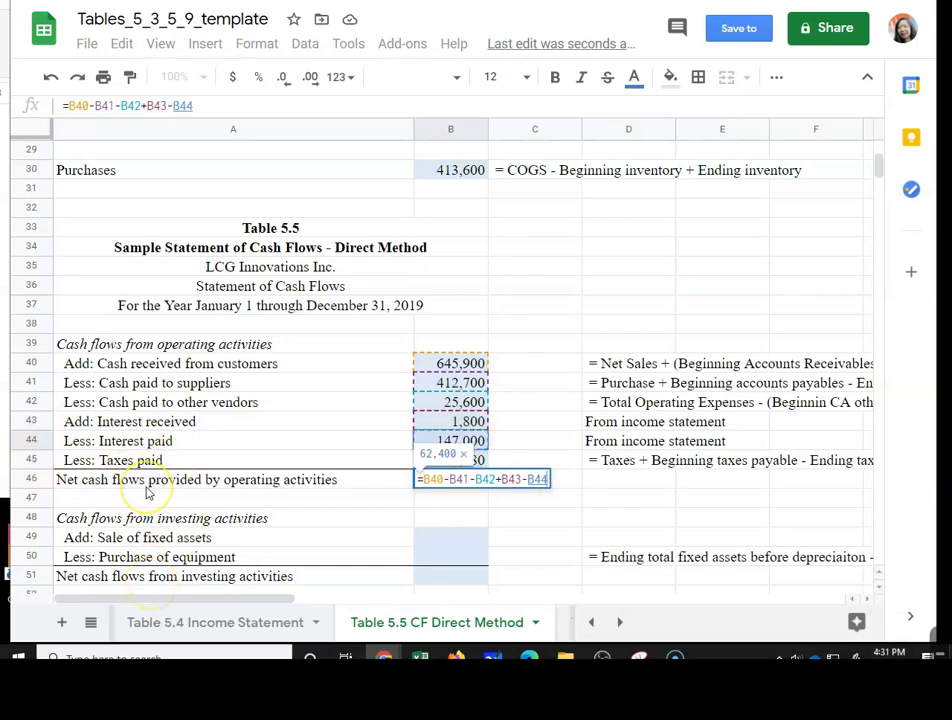
pyautogui.write('-')
pyautogui.press('Up')
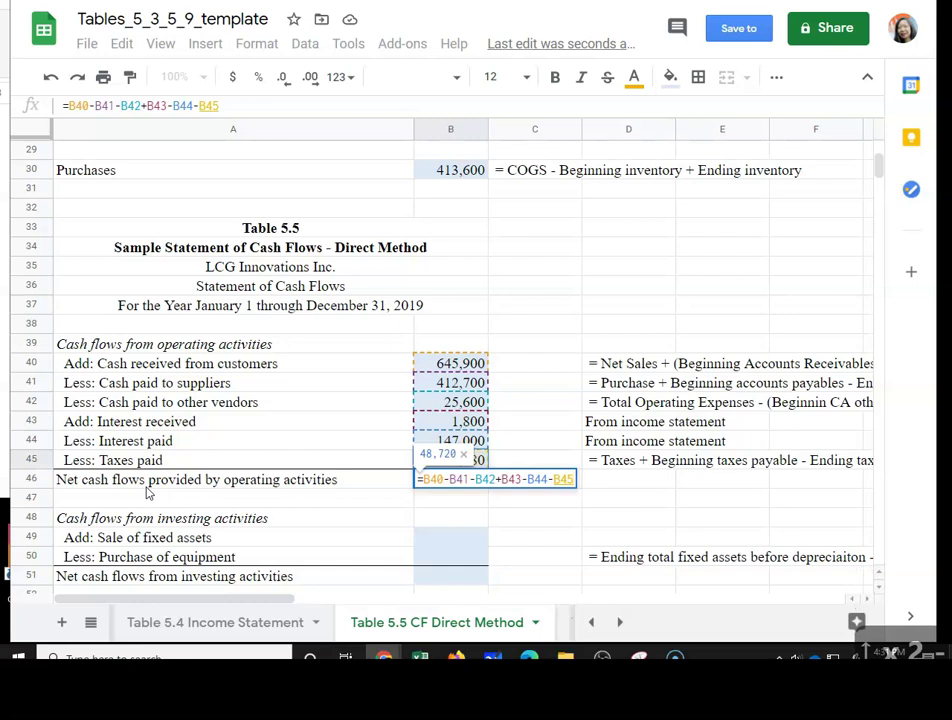
pyautogui.press('Return')
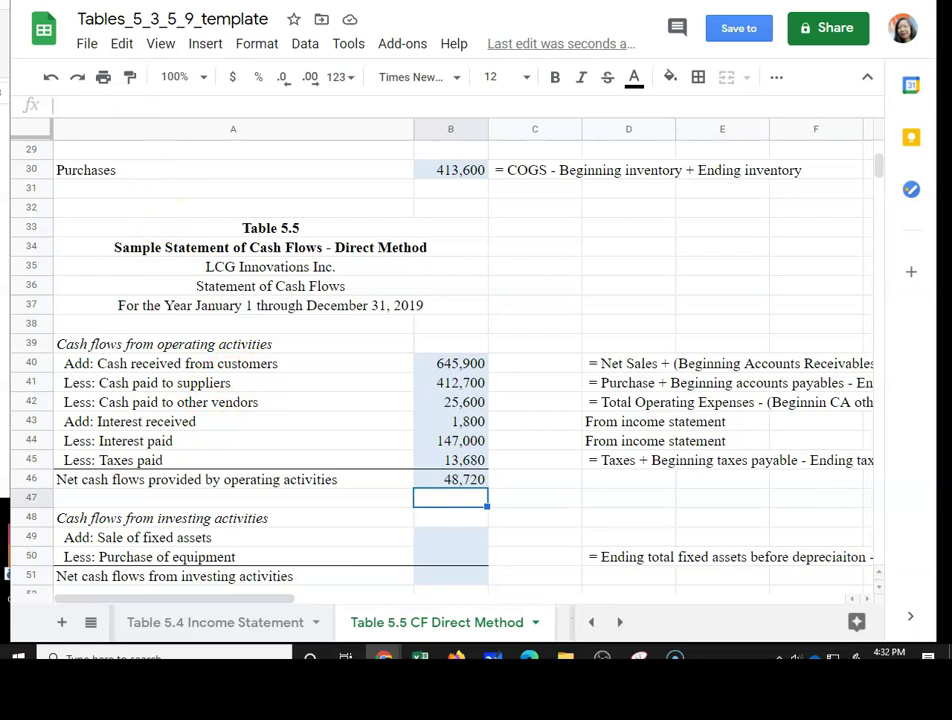
# Calculate Purchase of equipment in B50 as ending total fixed assets before depreciation B23 minus the beginning total C23.
pyautogui.scroll(-3, 314, 484)
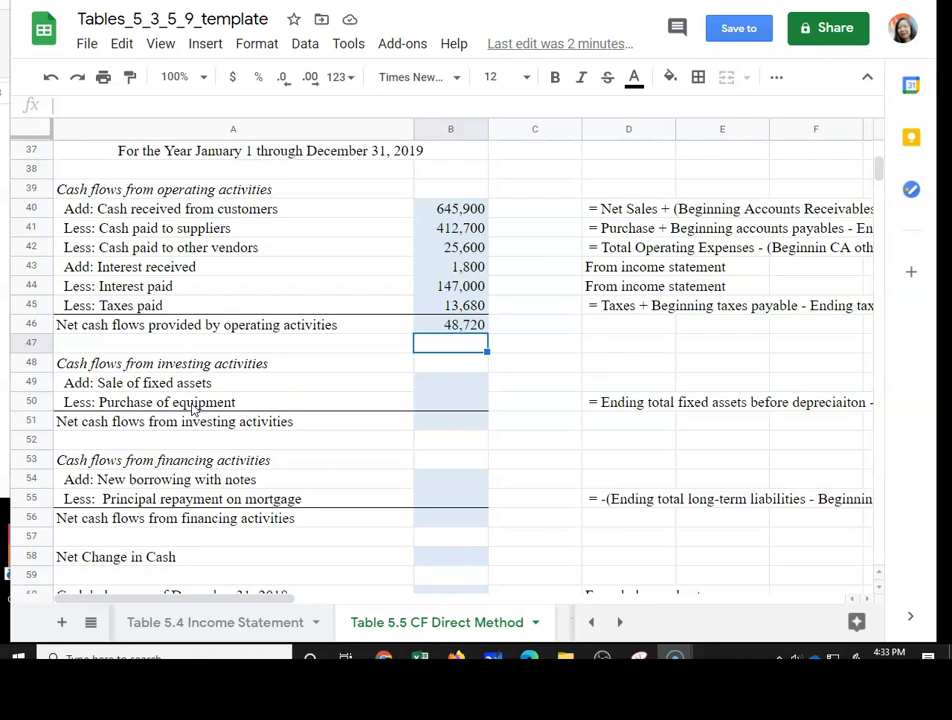
pyautogui.scroll(1, 193, 406)
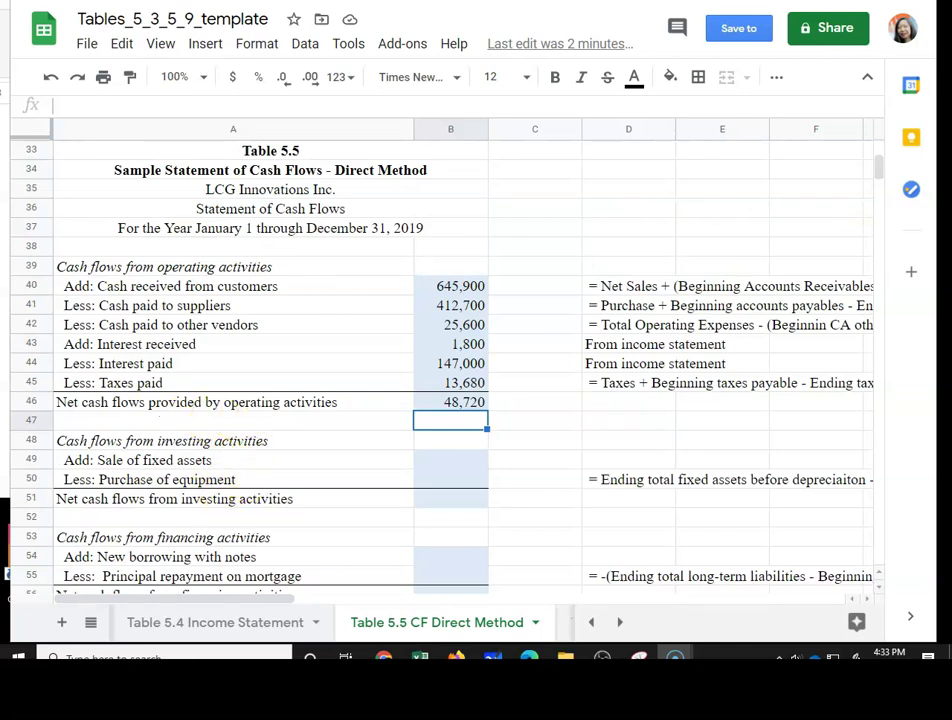
pyautogui.click(450, 479)
pyautogui.hscroll(2, 392, 430)
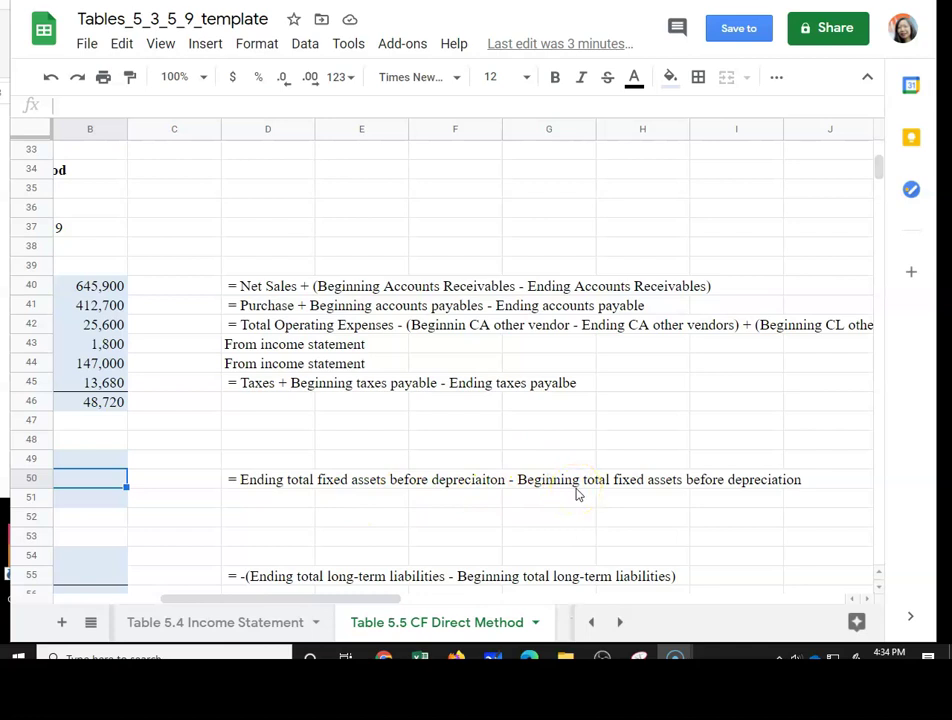
pyautogui.moveTo(333, 599); pyautogui.dragTo(185, 598)
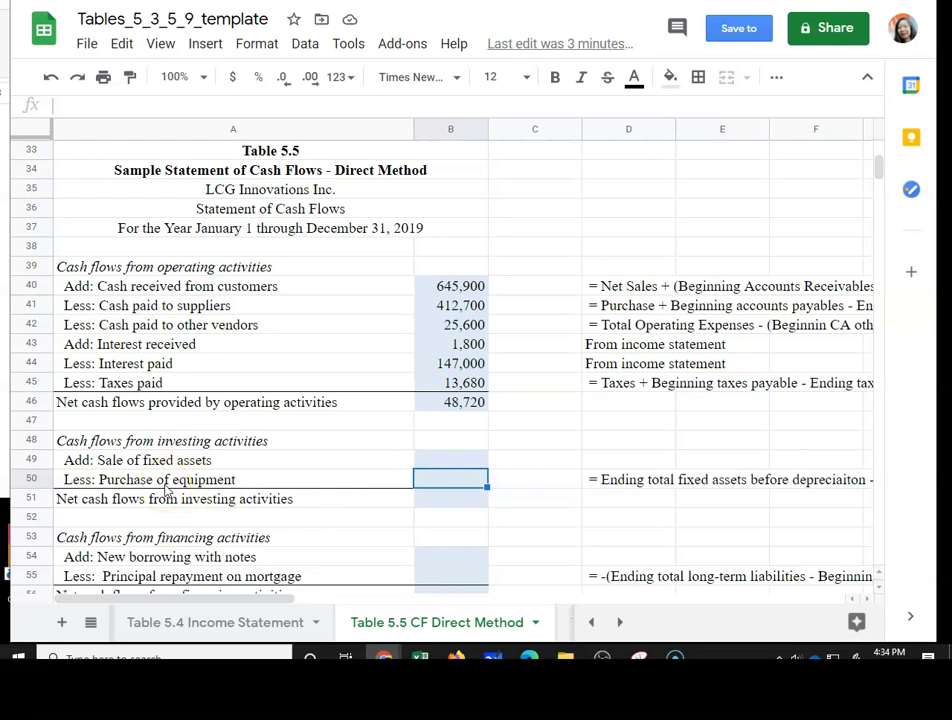
pyautogui.write('=')
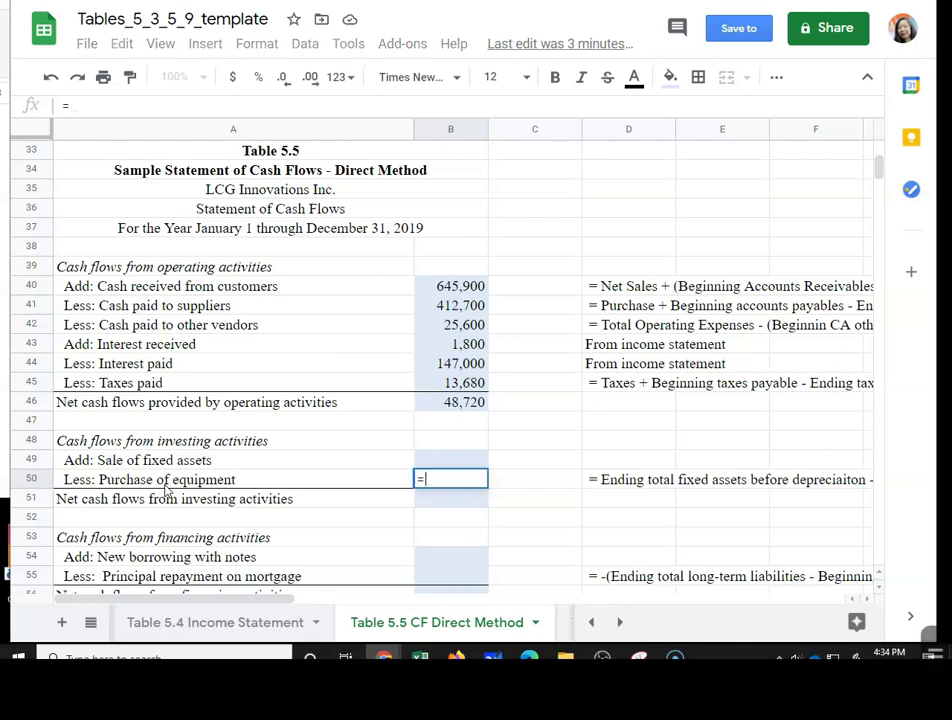
pyautogui.scroll(3, 164, 485)
pyautogui.scroll(3, 164, 482)
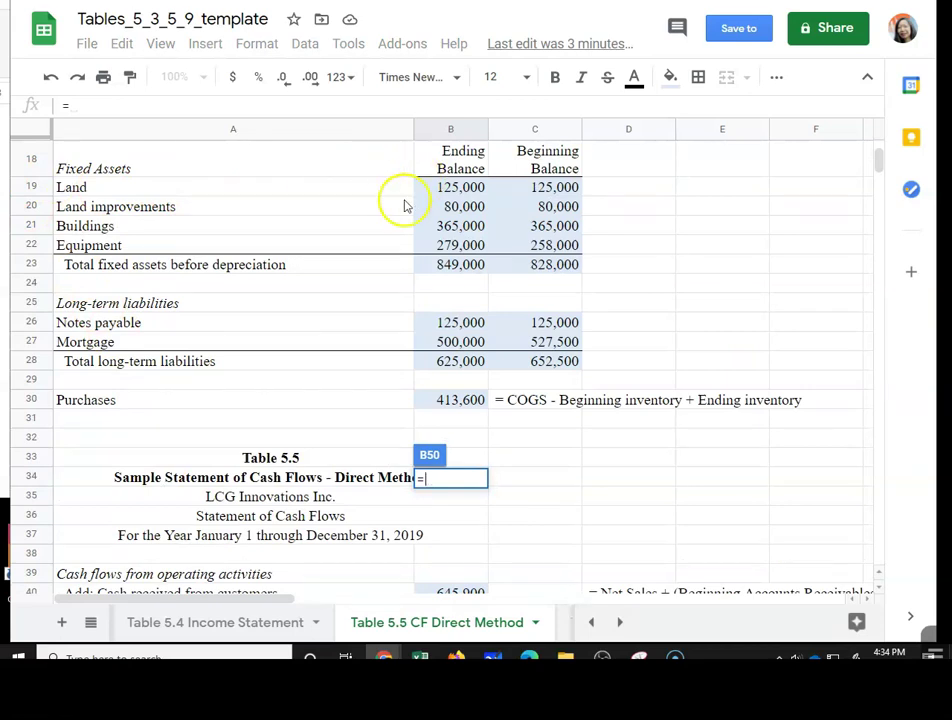
pyautogui.click(475, 270)
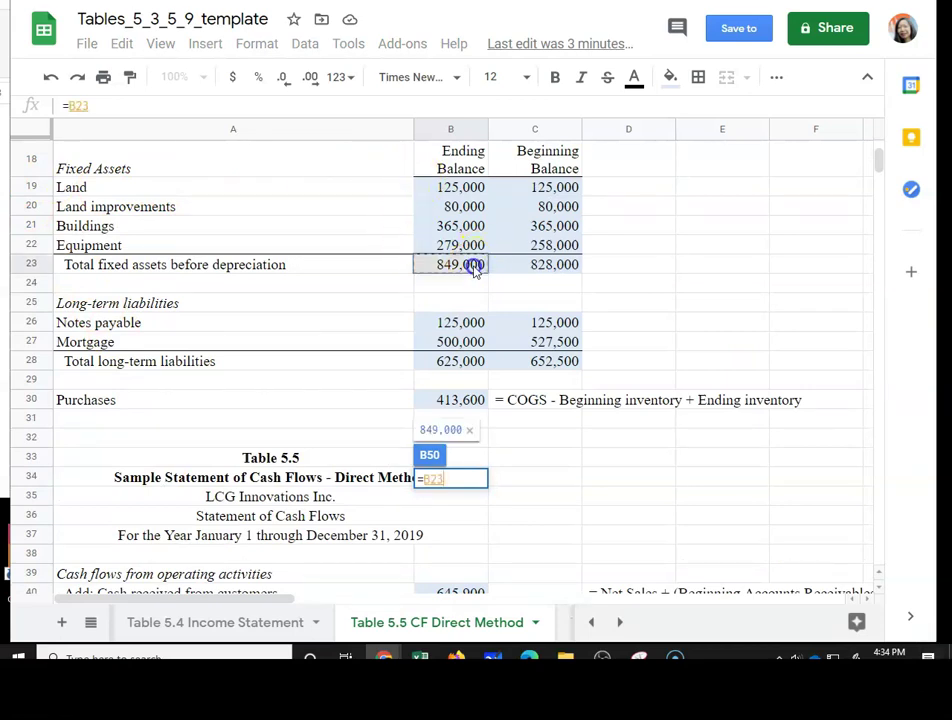
pyautogui.write('-')
pyautogui.click(531, 266)
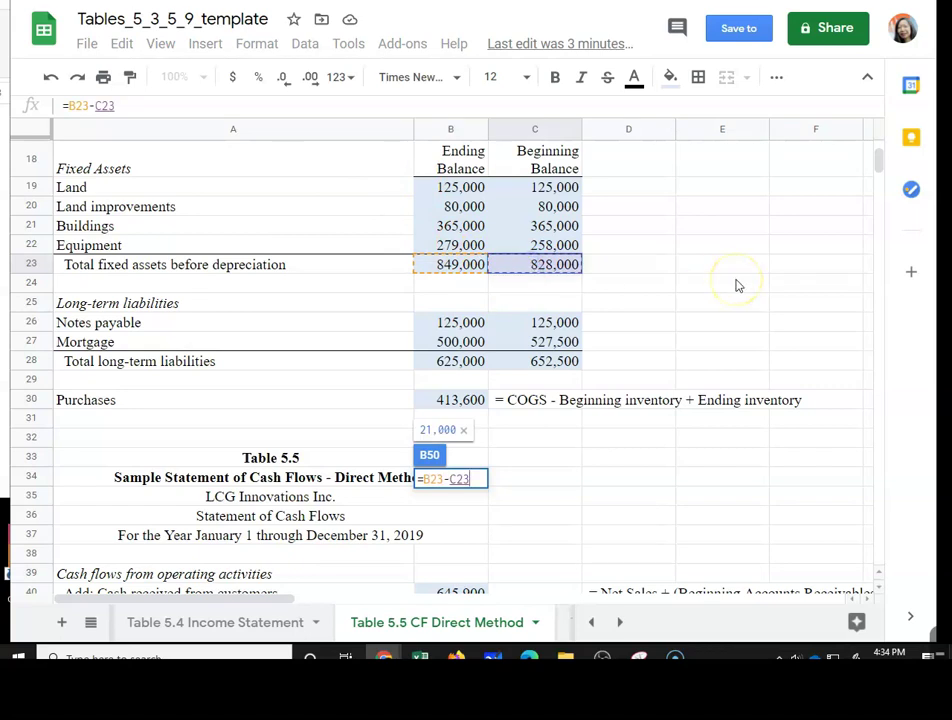
pyautogui.press('Return')
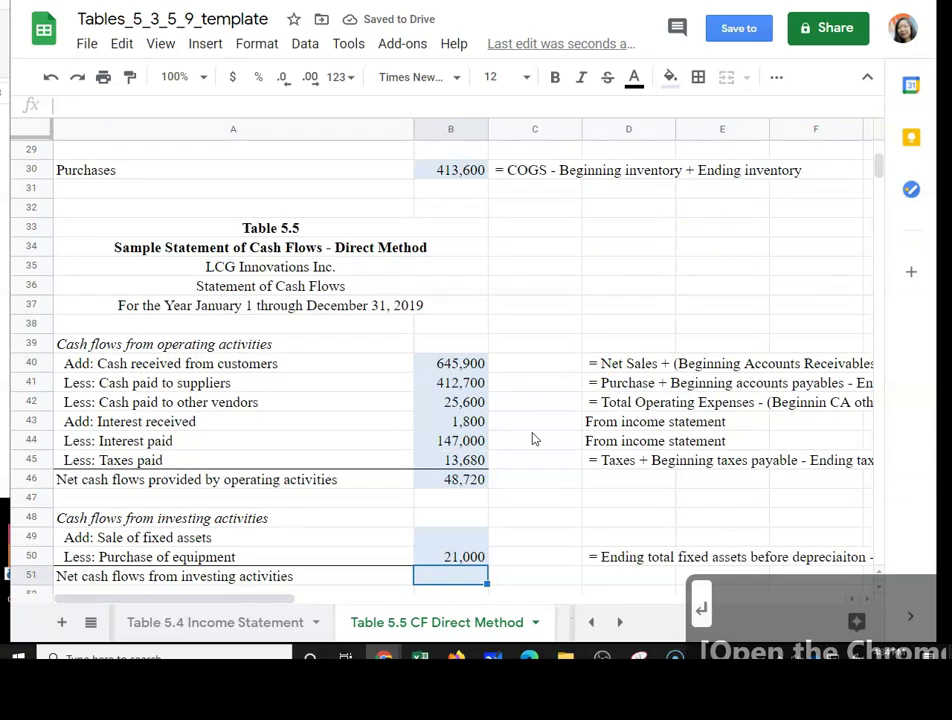
# Calculate Net cash flows from investing activities in B51 as Sale of fixed assets B49 minus Purchase of equipment B50.
pyautogui.scroll(5, 533, 438)
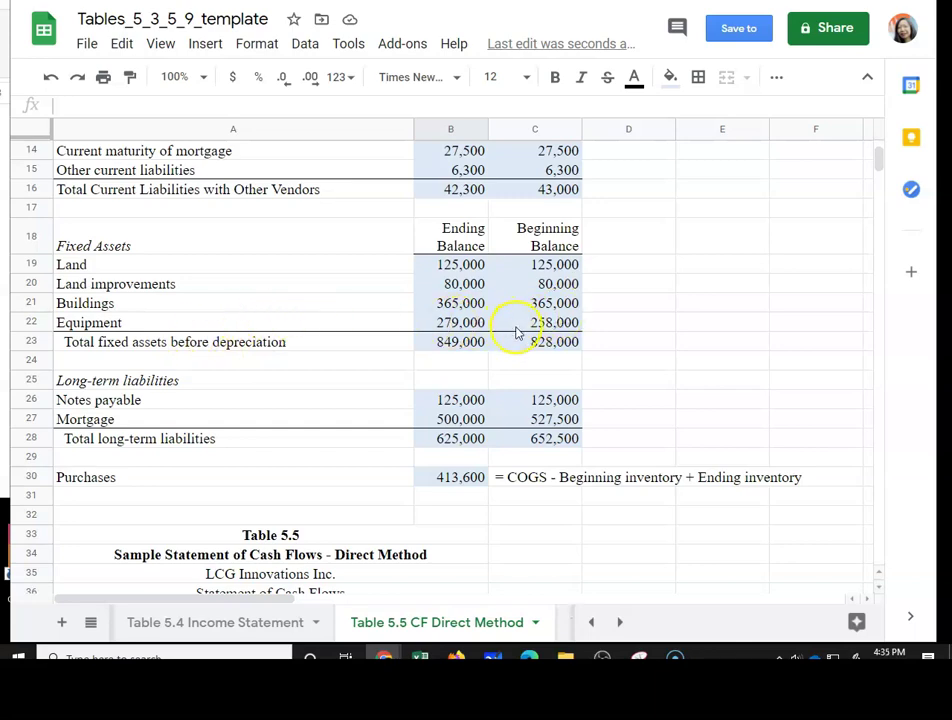
pyautogui.scroll(-3, 516, 333)
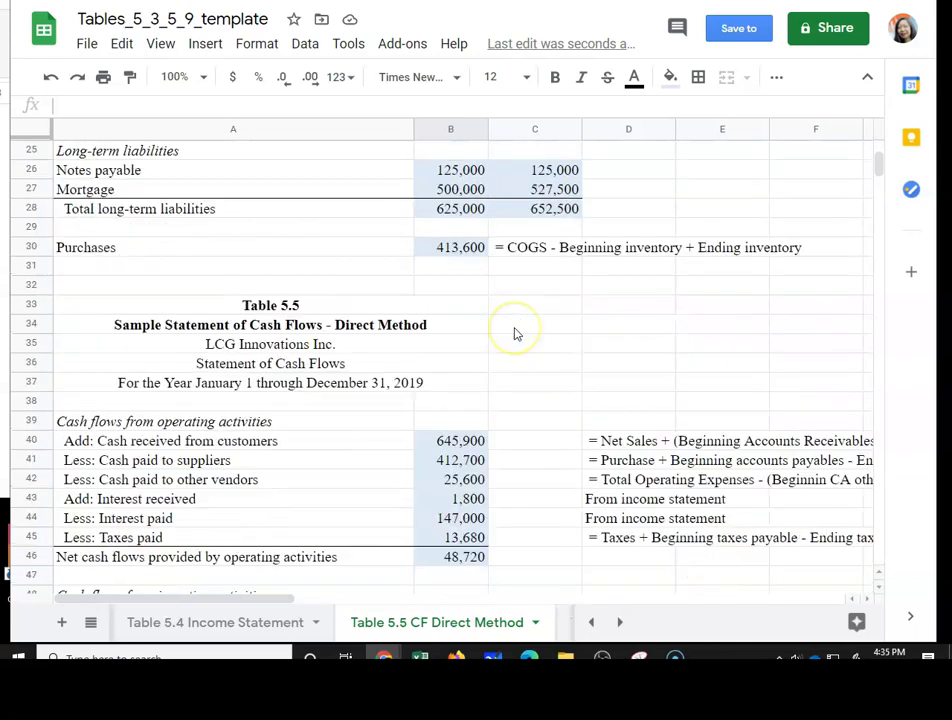
pyautogui.scroll(-5, 516, 333)
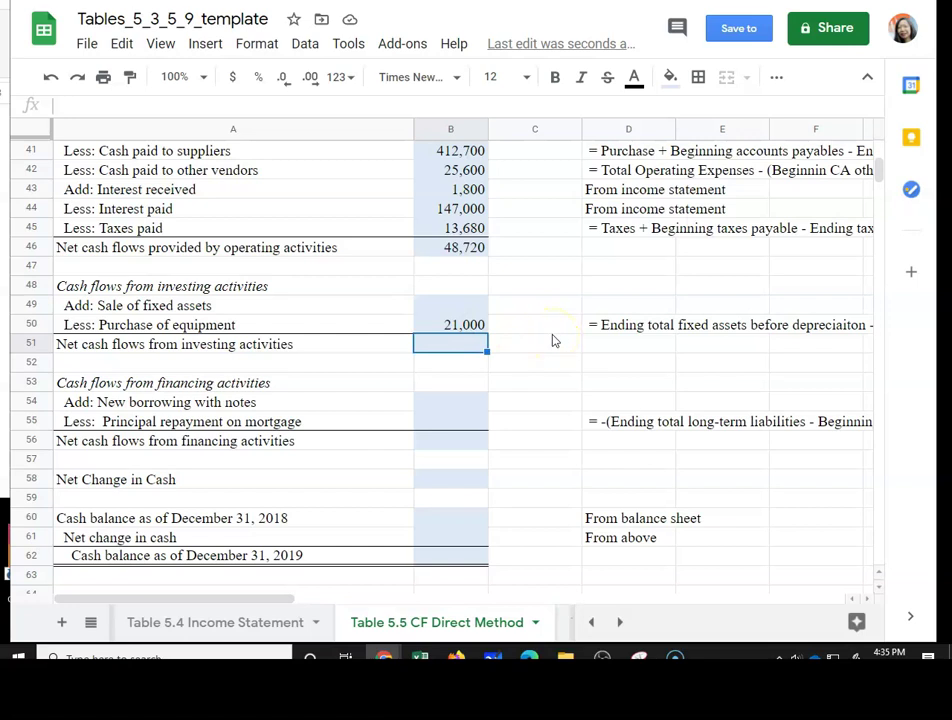
pyautogui.write('=')
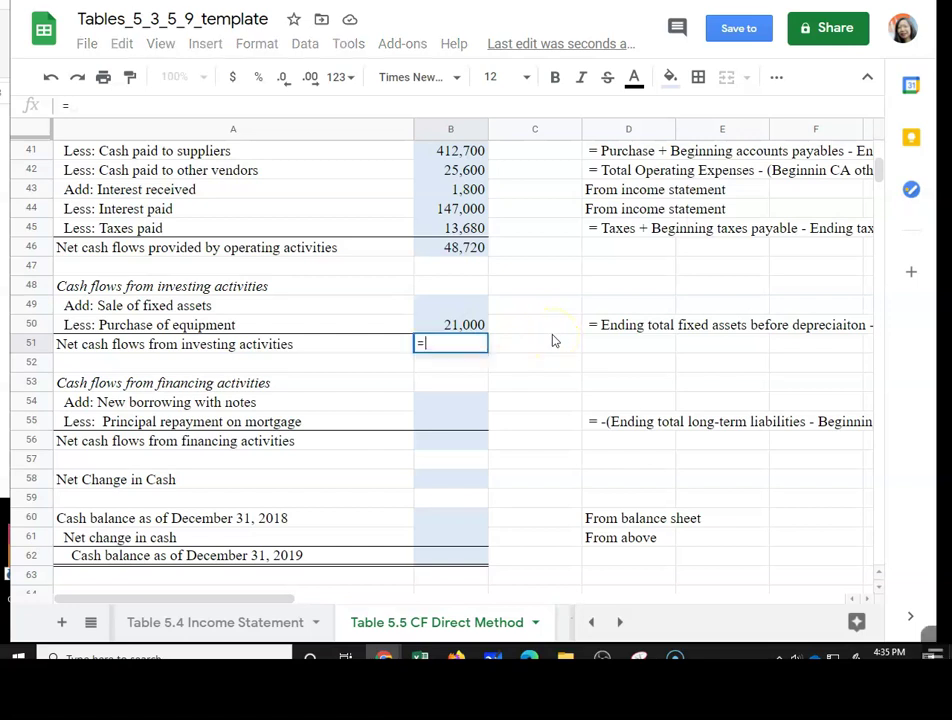
pyautogui.press('Up')
pyautogui.press('Up')
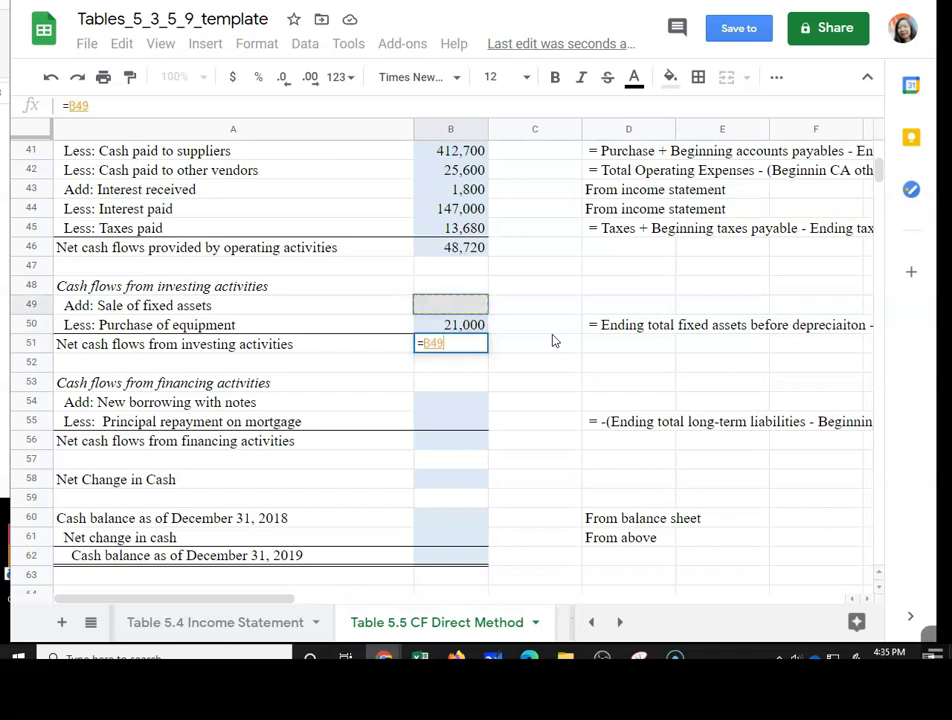
pyautogui.write('-')
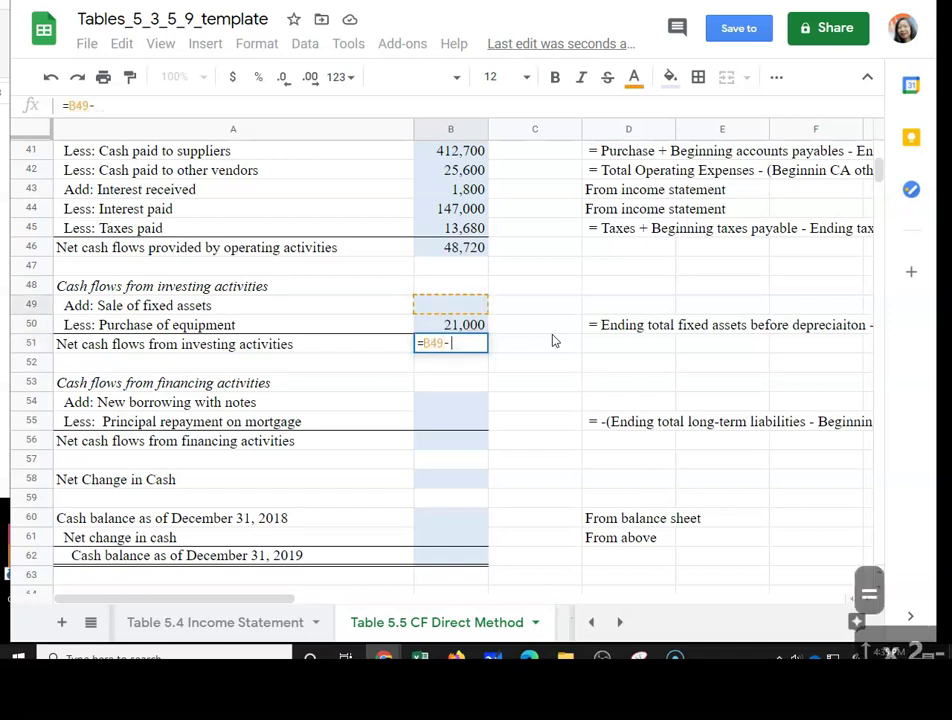
pyautogui.press('Up')
pyautogui.press('Return')
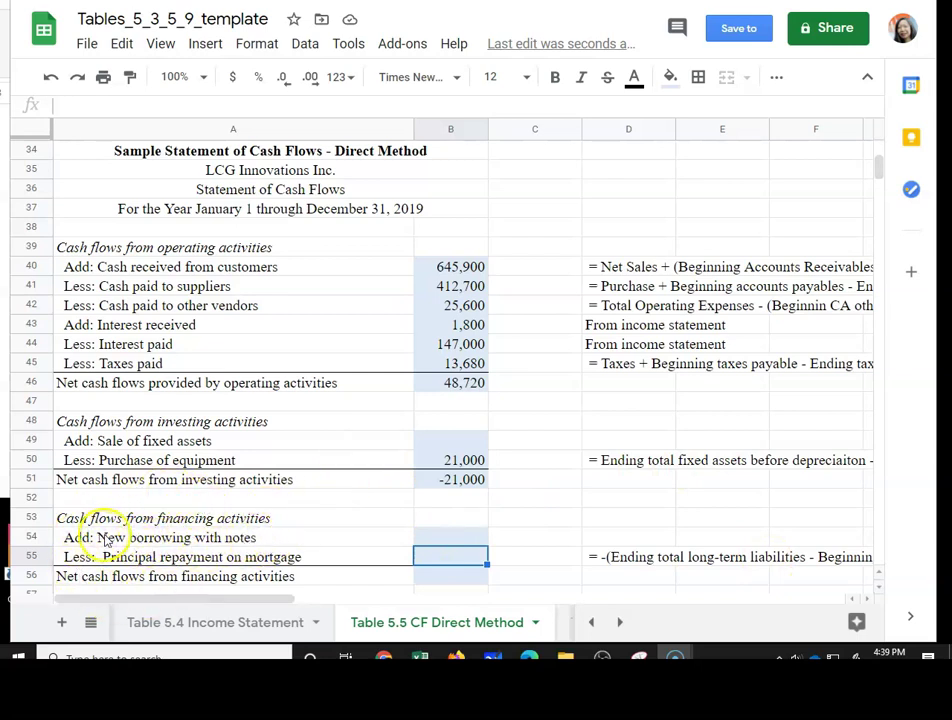
# Calculate Principal repayment on mortgage in B55 as the negative of ending total long-term liabilities B28 minus beginning C28, =-(B28-C28).
pyautogui.scroll(-2, 107, 540)
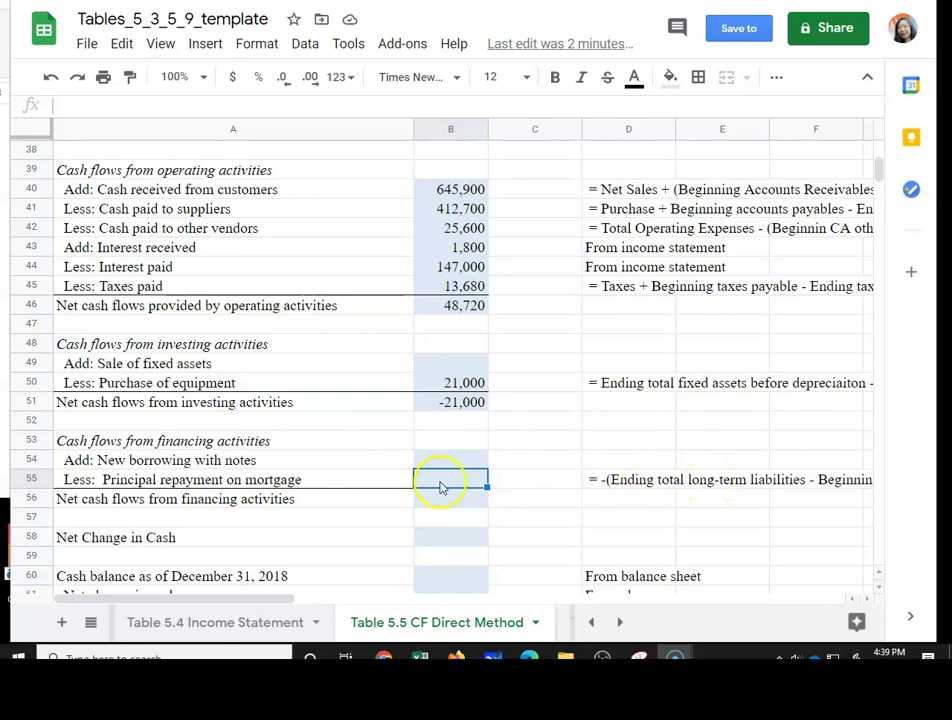
pyautogui.click(440, 482)
pyautogui.write('=')
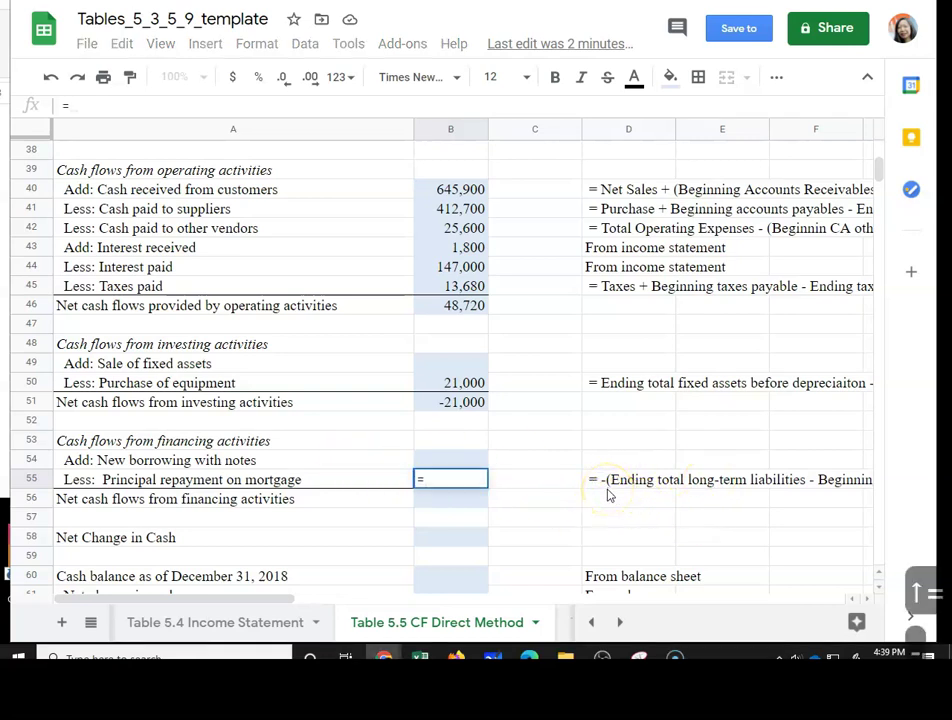
pyautogui.write('-(')
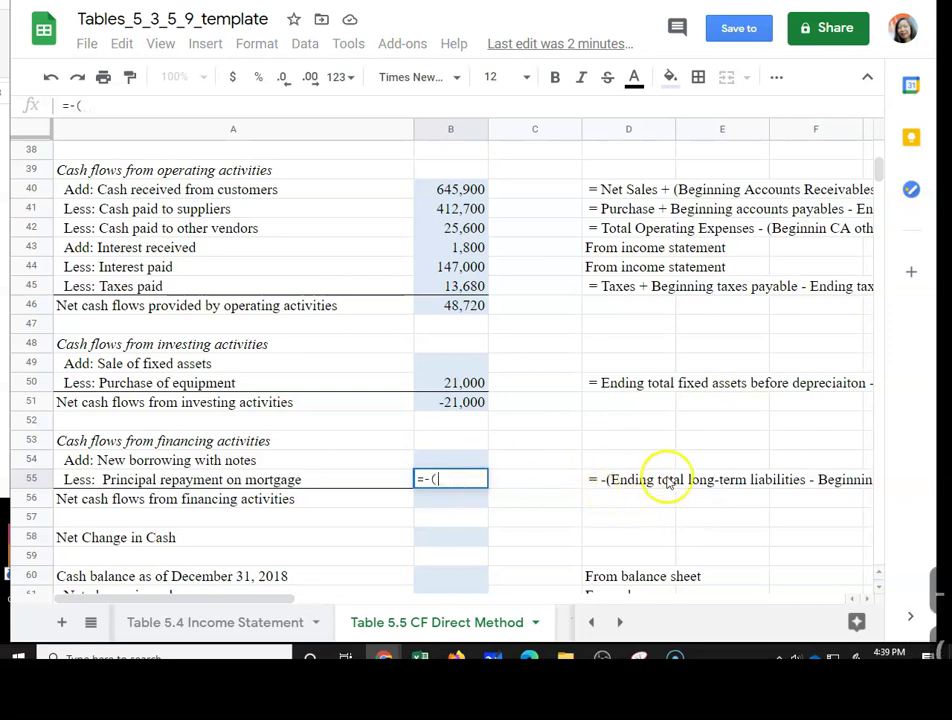
pyautogui.scroll(5, 601, 486)
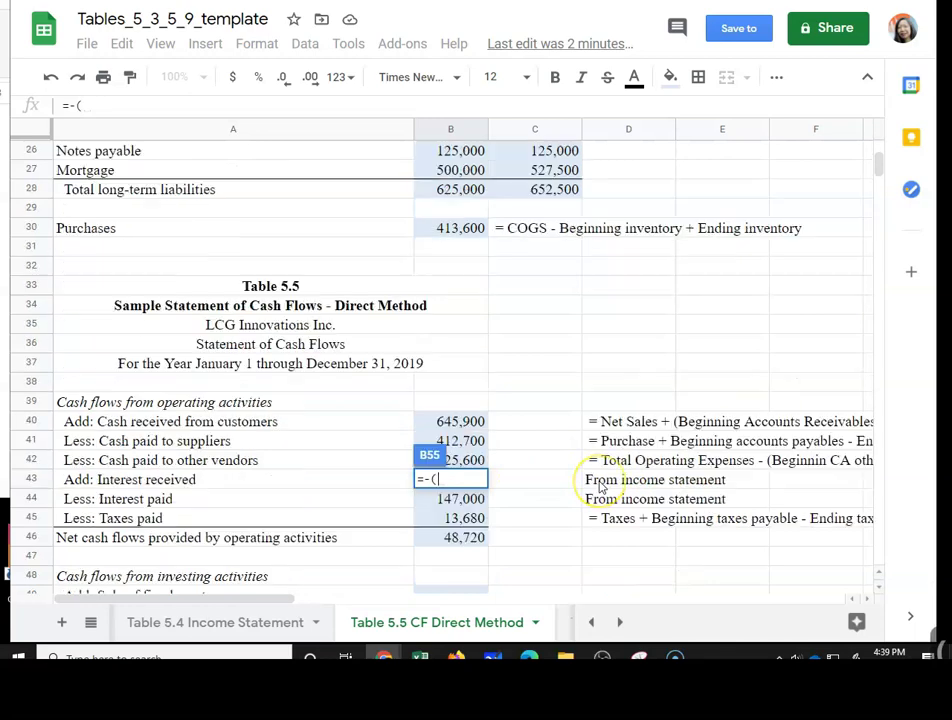
pyautogui.scroll(1, 601, 486)
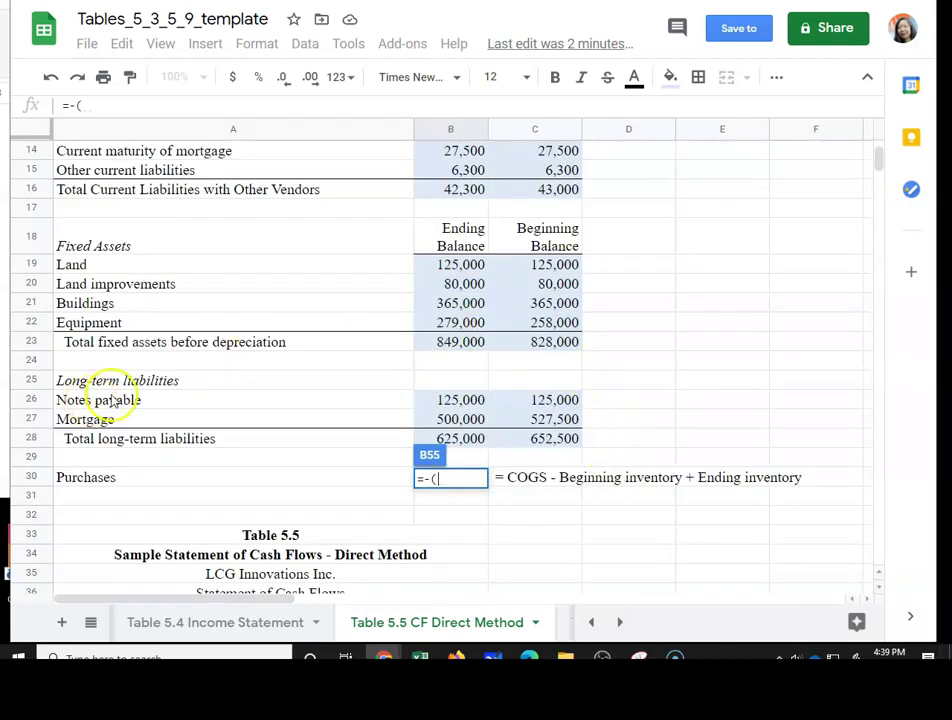
pyautogui.scroll(-1, 195, 410)
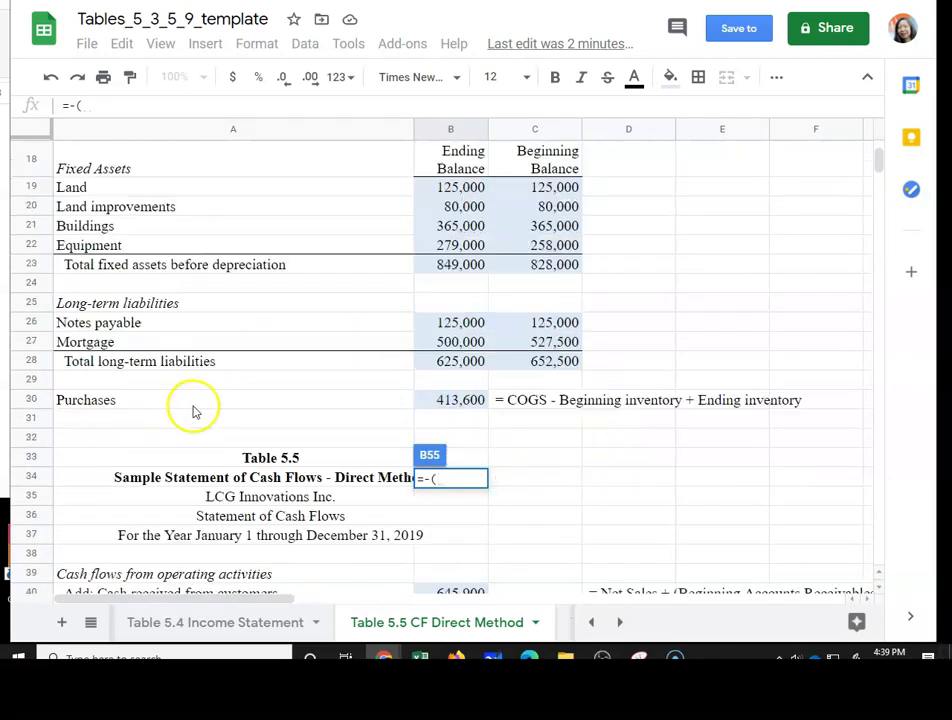
pyautogui.click(458, 362)
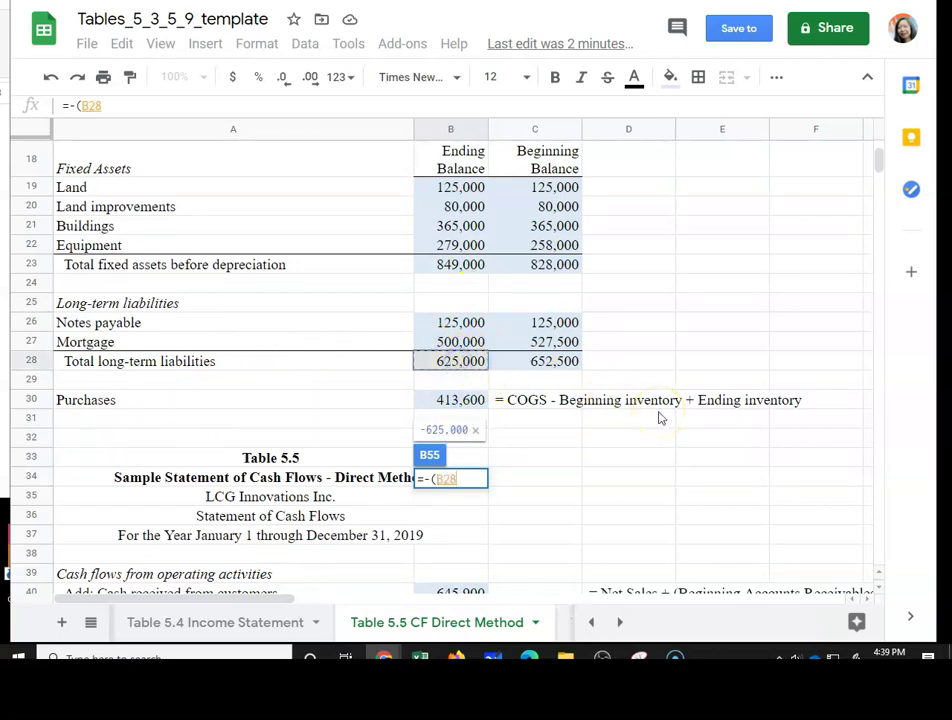
pyautogui.write('-')
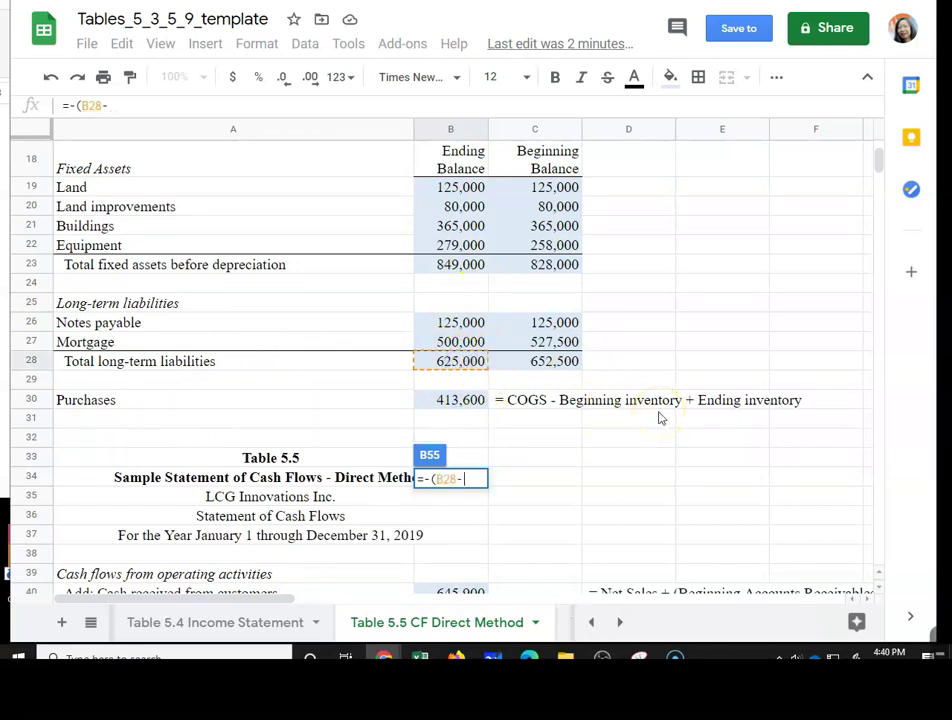
pyautogui.click(555, 364)
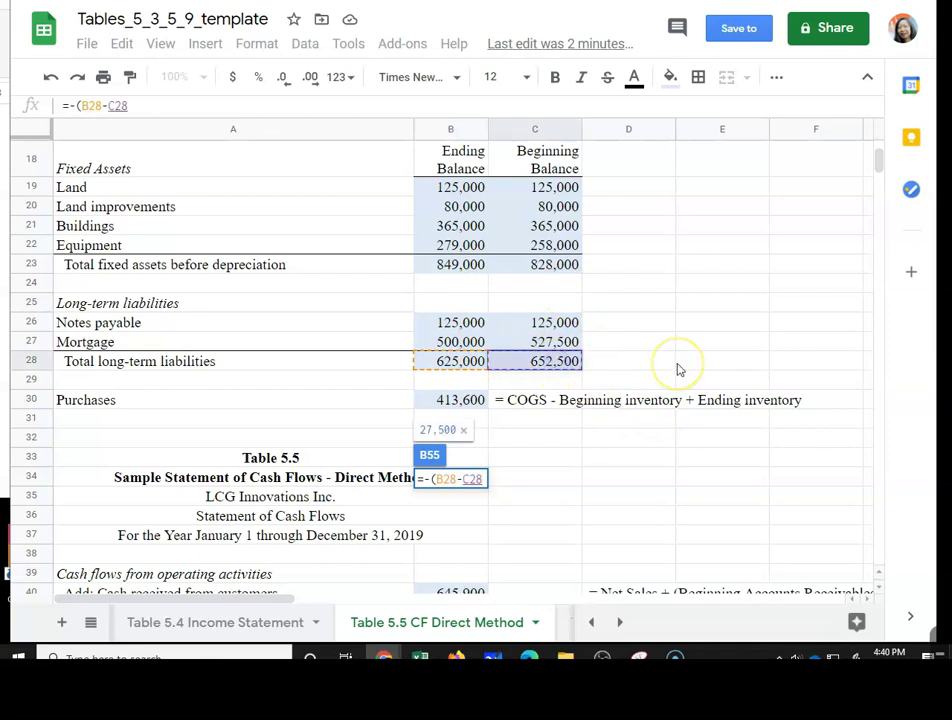
pyautogui.write(')')
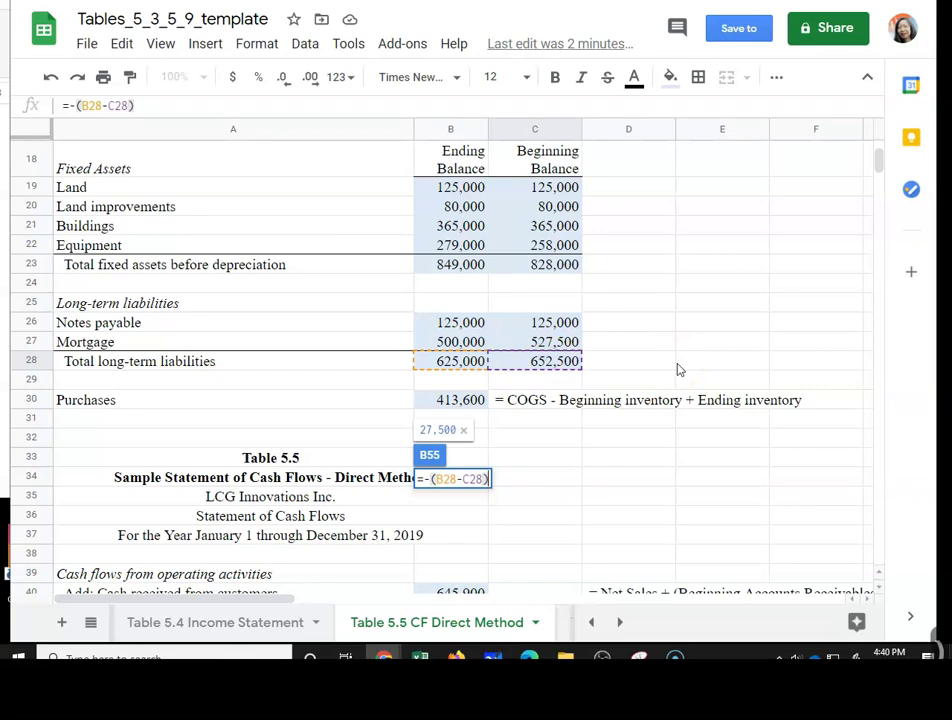
pyautogui.press('Return')
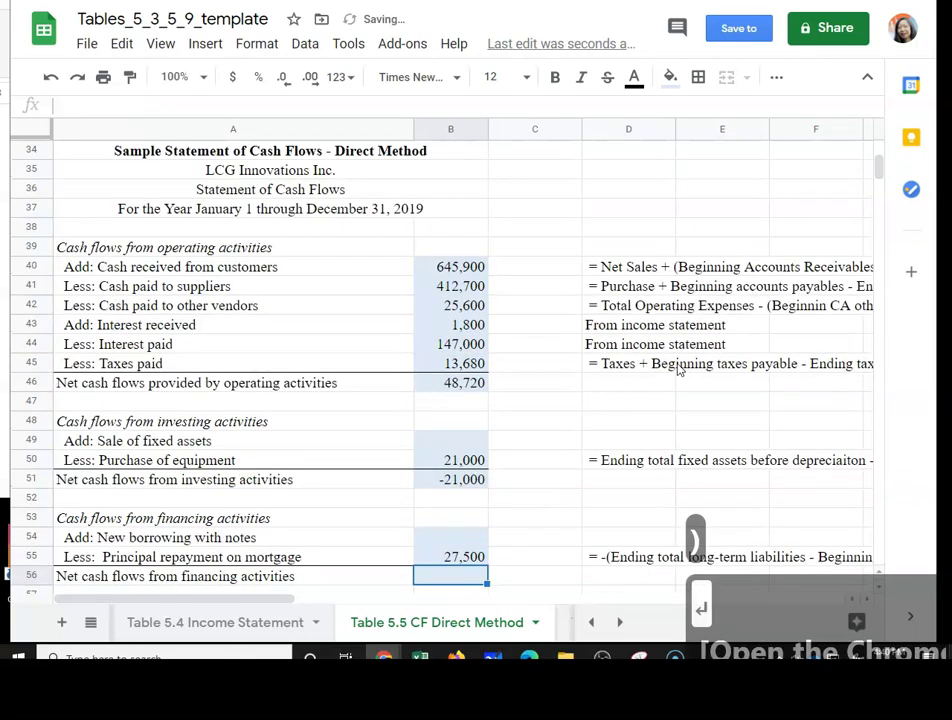
# Calculate Net cash flows from financing activities in B56 as New borrowing with notes B54 minus Principal repayment on mortgage B55.
pyautogui.scroll(-1, 525, 470)
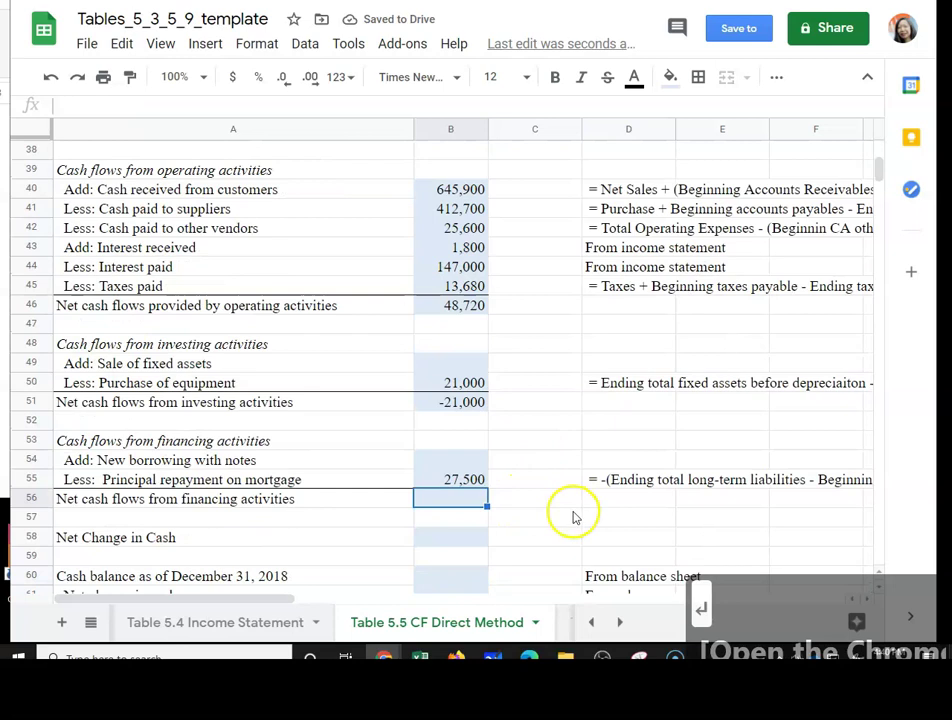
pyautogui.write('=B54')
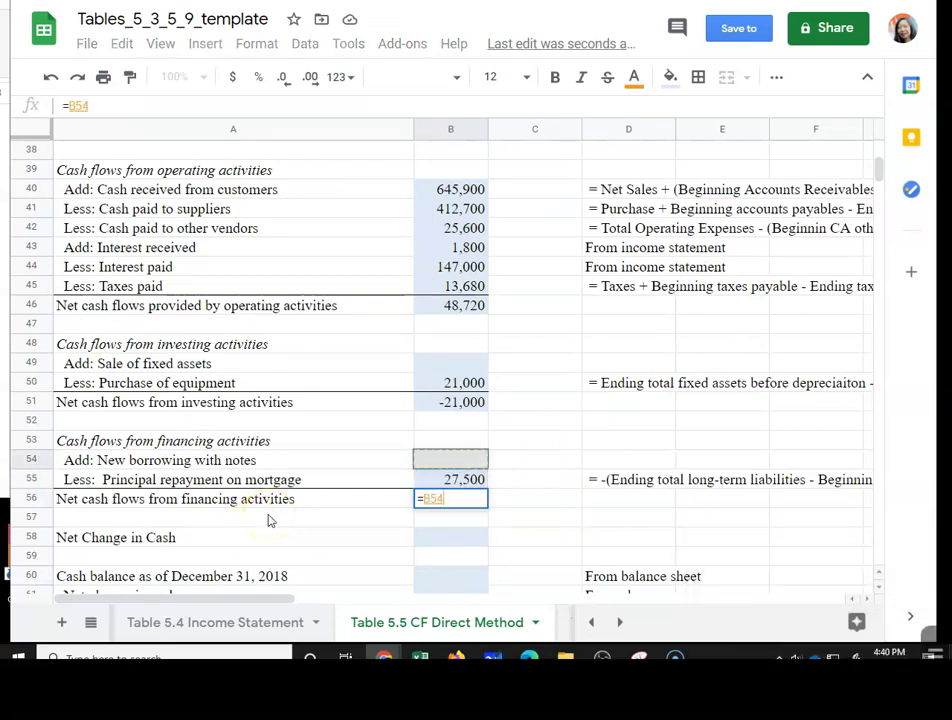
pyautogui.write('-B55')
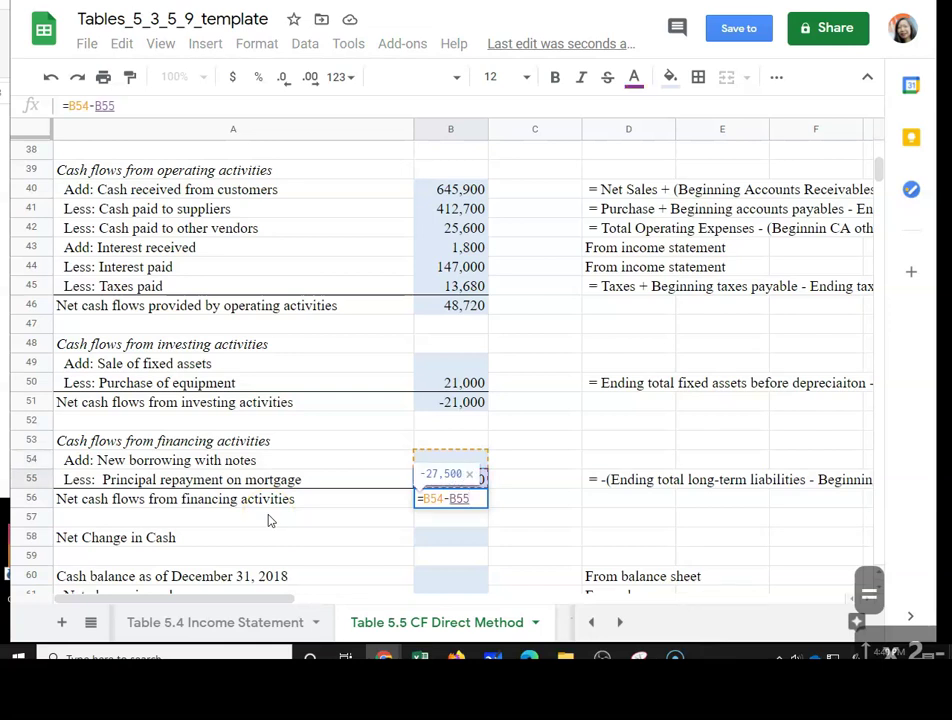
pyautogui.press('Return')
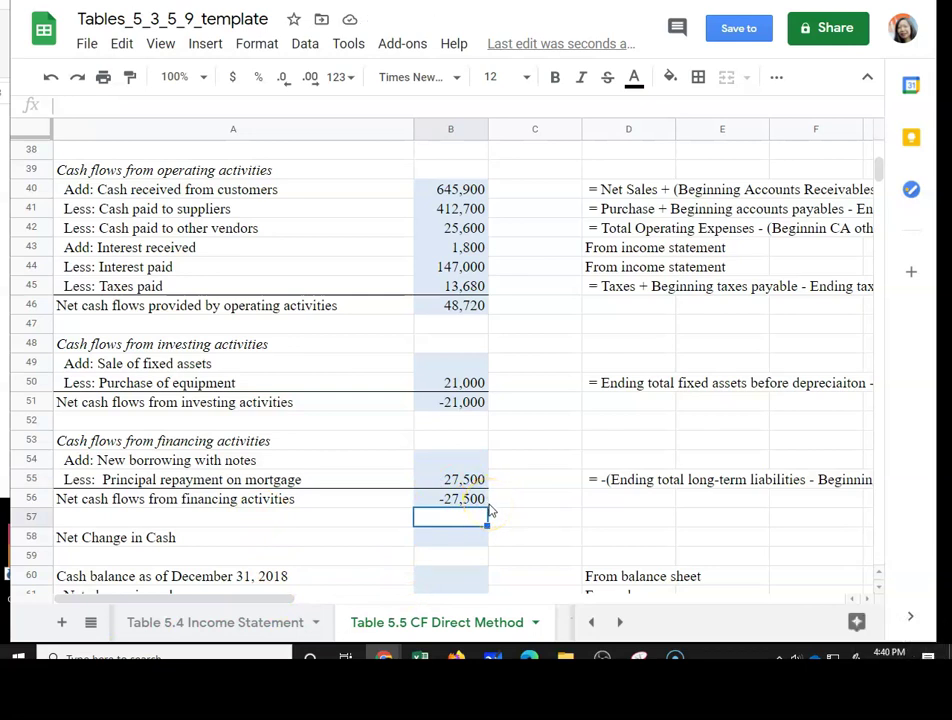
# Calculate Net Change in Cash in B58 as the sum of operating, investing and financing net cash flows, =B46+B51+B56.
pyautogui.click(472, 511)
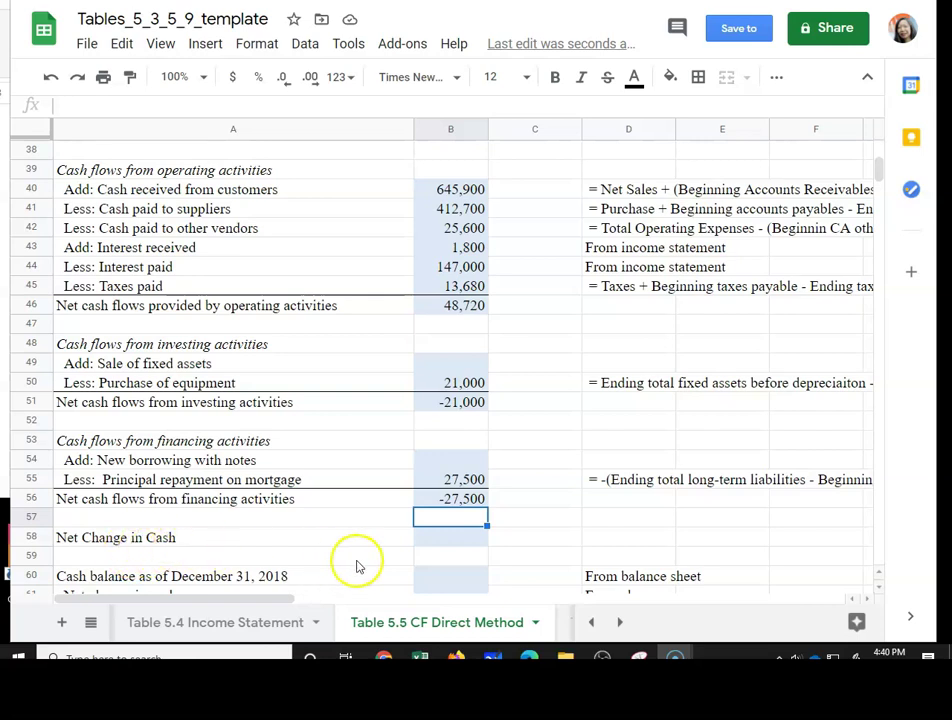
pyautogui.click(441, 545)
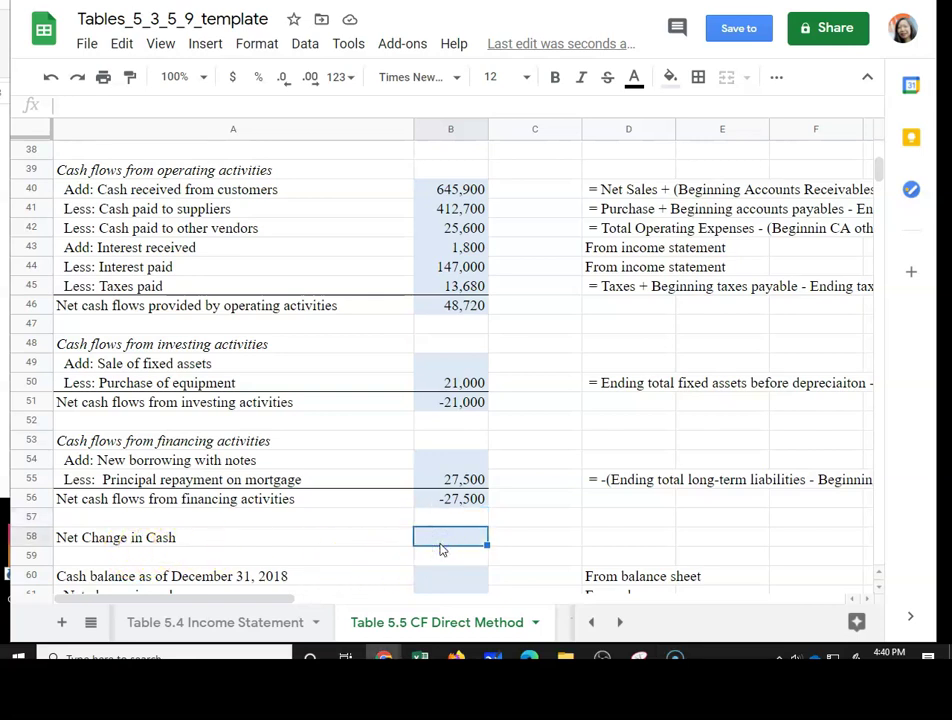
pyautogui.write('=')
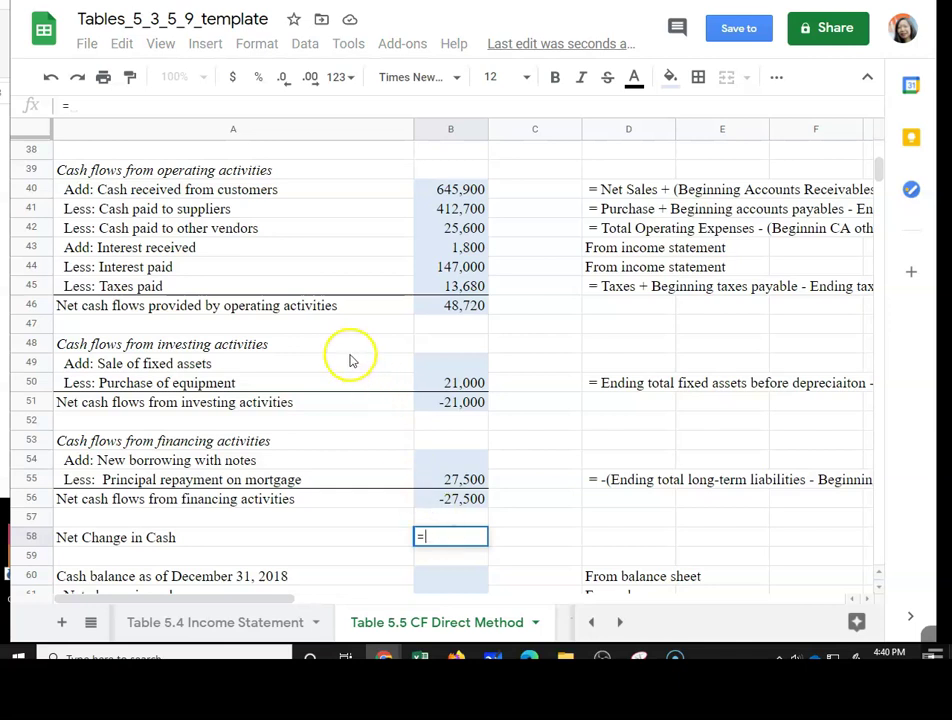
pyautogui.click(465, 309)
pyautogui.write('+')
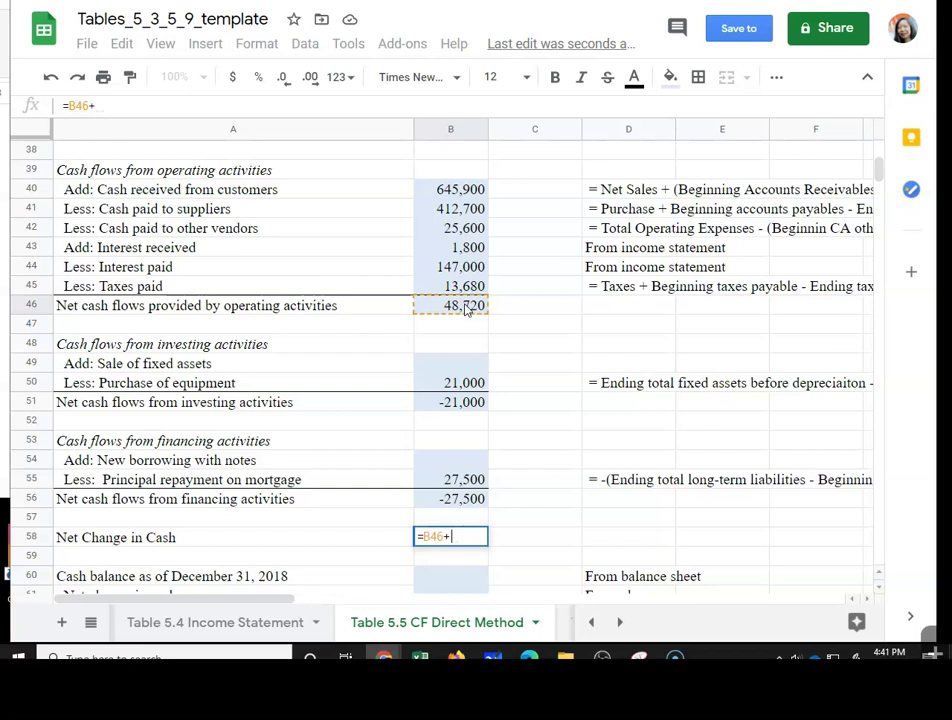
pyautogui.click(440, 404)
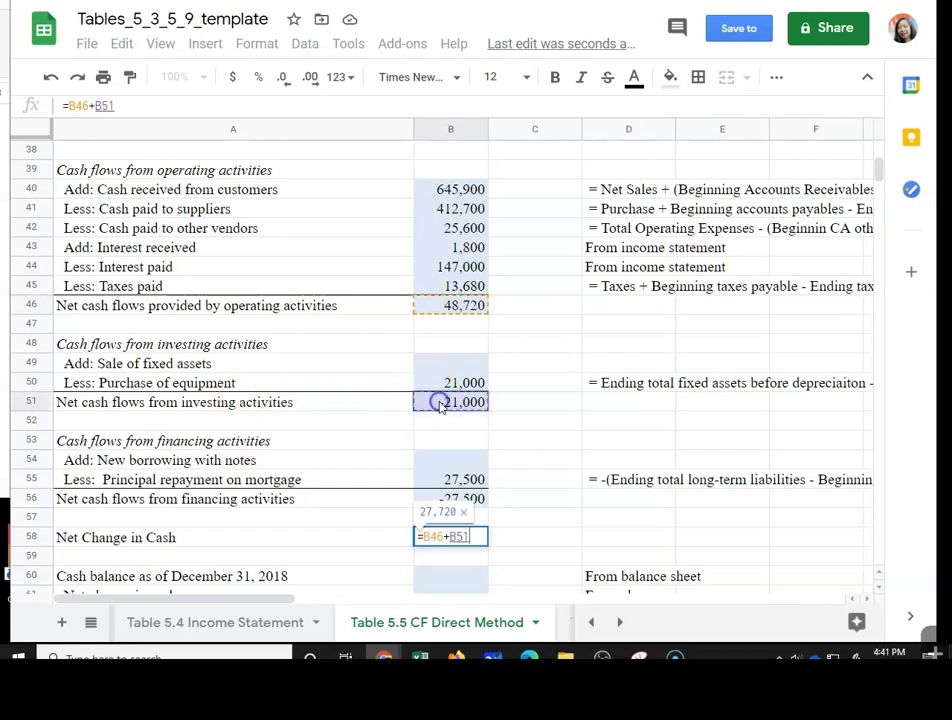
pyautogui.write('+')
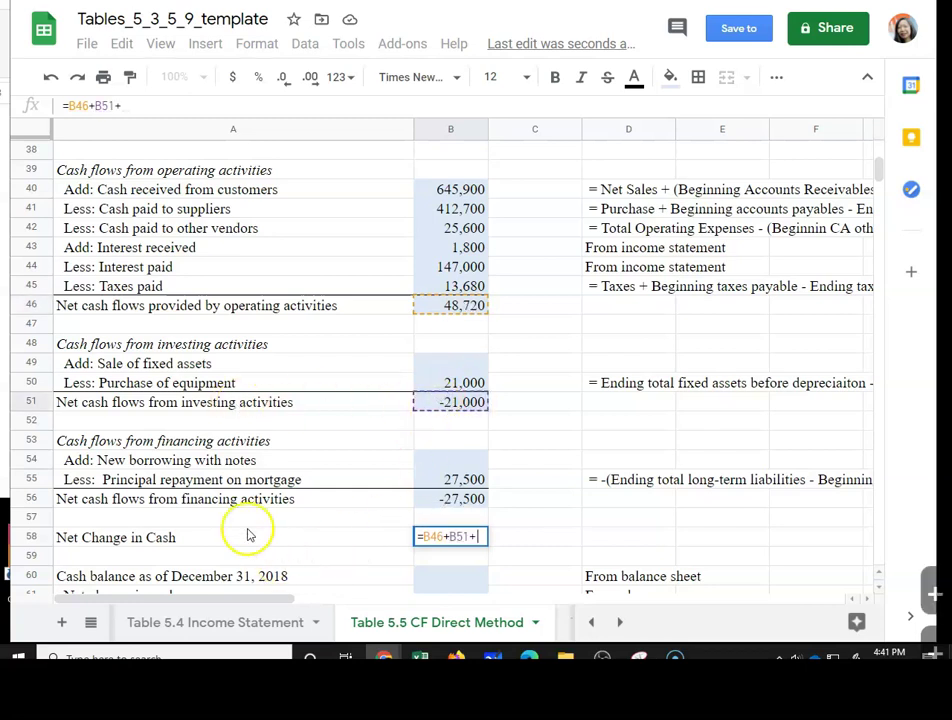
pyautogui.click(461, 500)
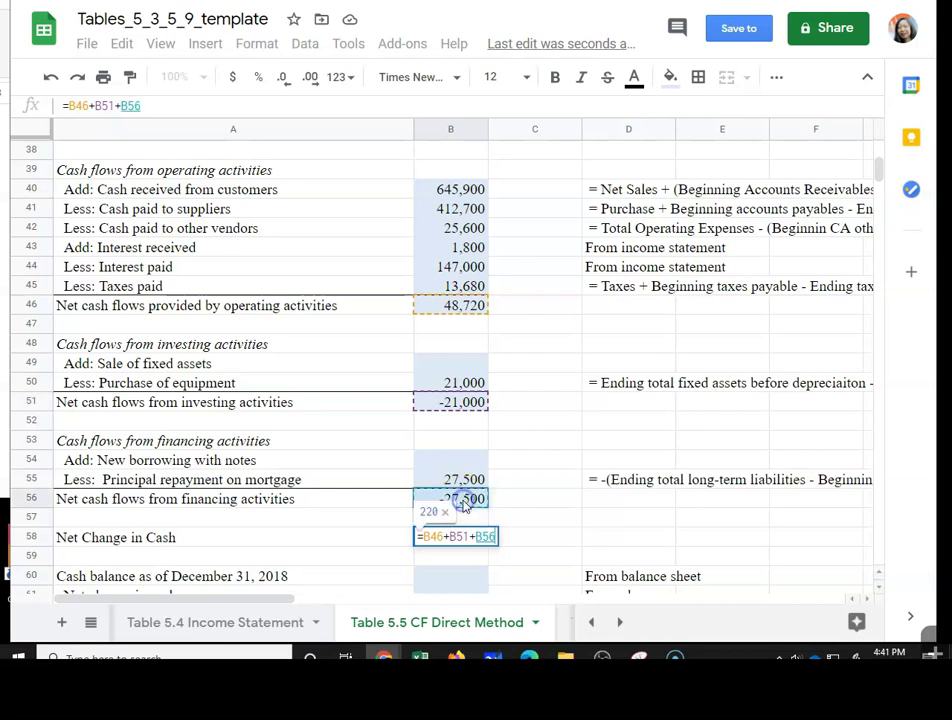
pyautogui.press('Return')
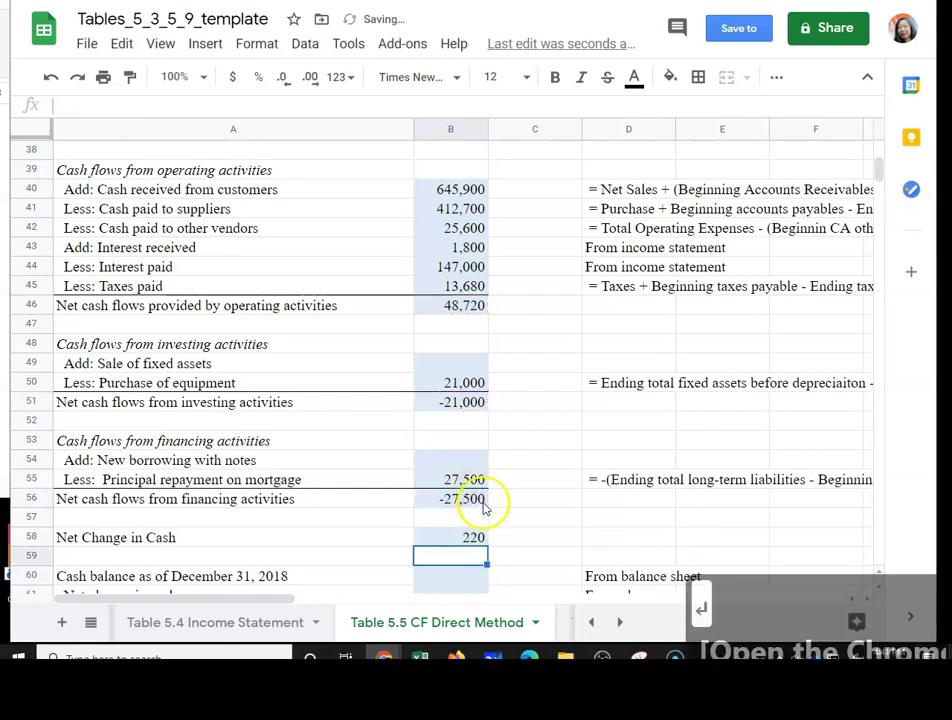
pyautogui.click(463, 540)
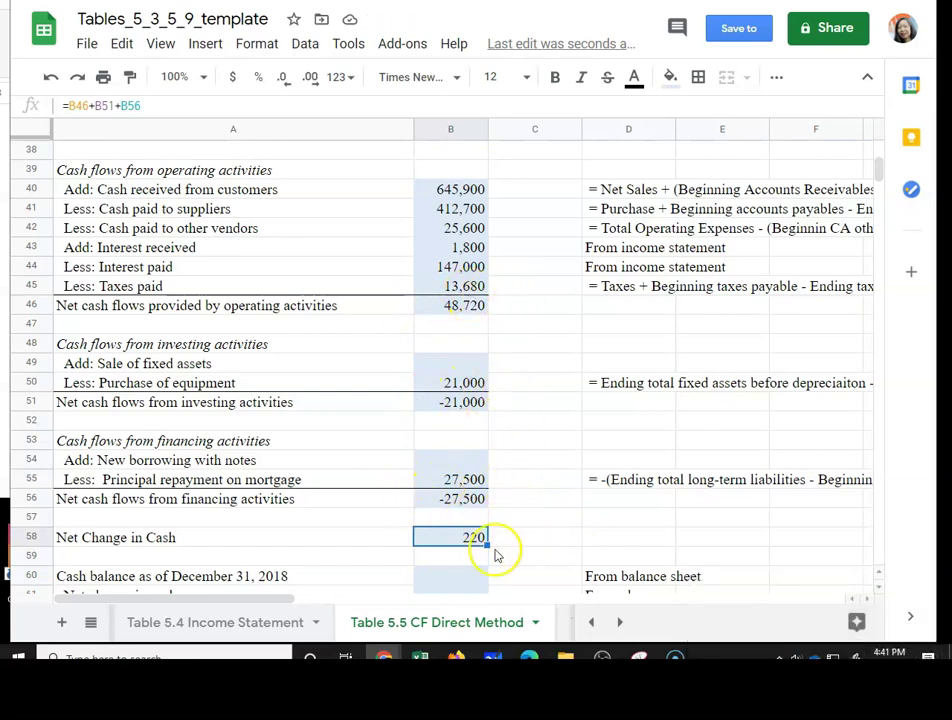
# Link the December 31, 2018 cash balance in B60 to the beginning Cash amount in C9 of the Table 5.3 Balance Sheet.
pyautogui.scroll(-2, 513, 545)
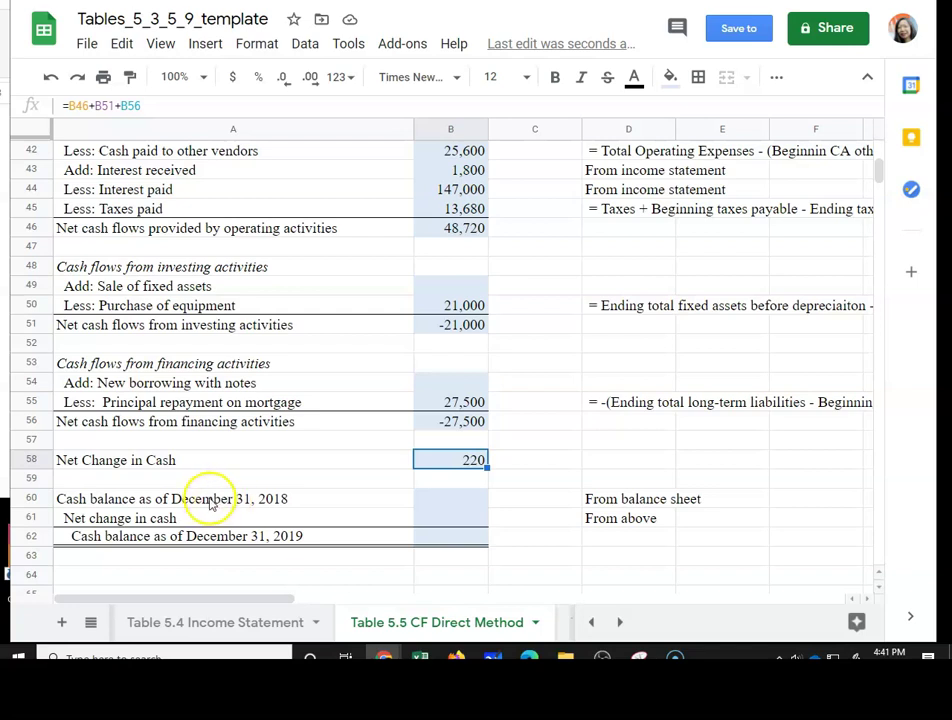
pyautogui.click(432, 497)
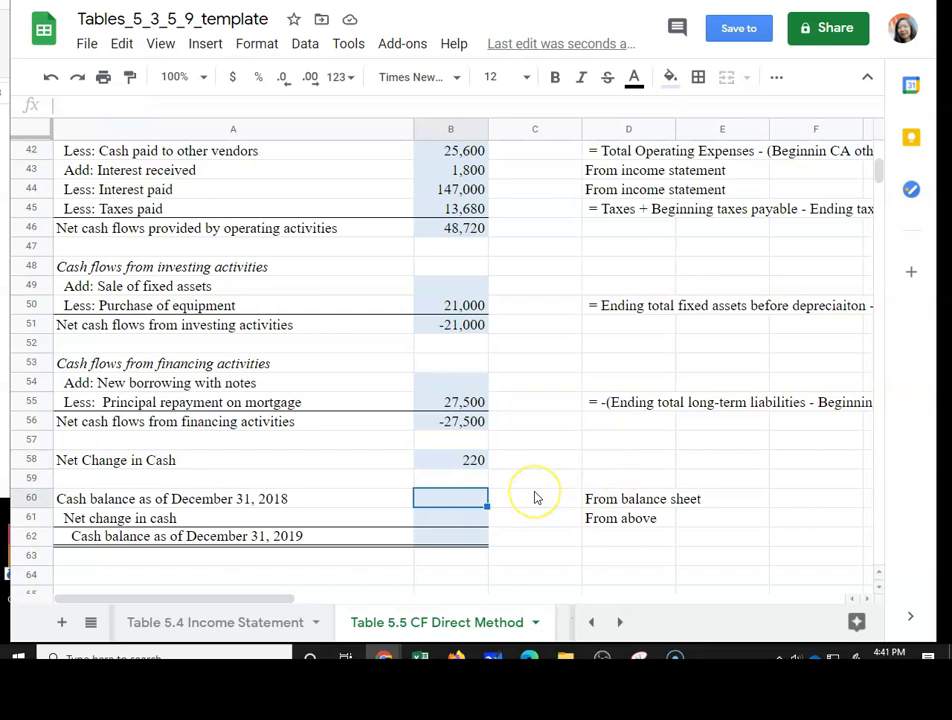
pyautogui.write('=')
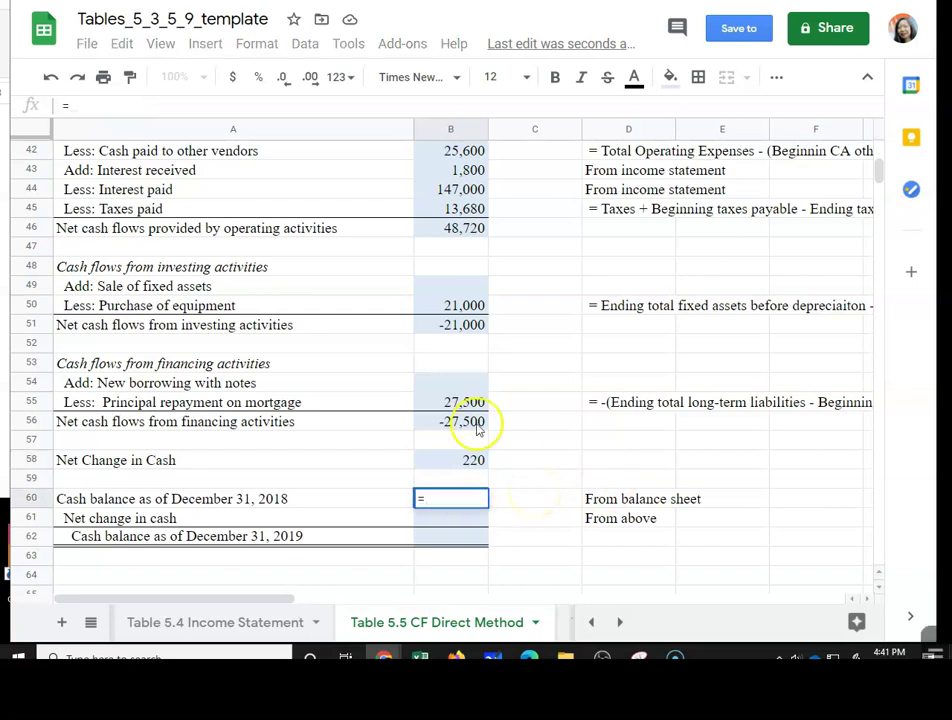
pyautogui.click(592, 623)
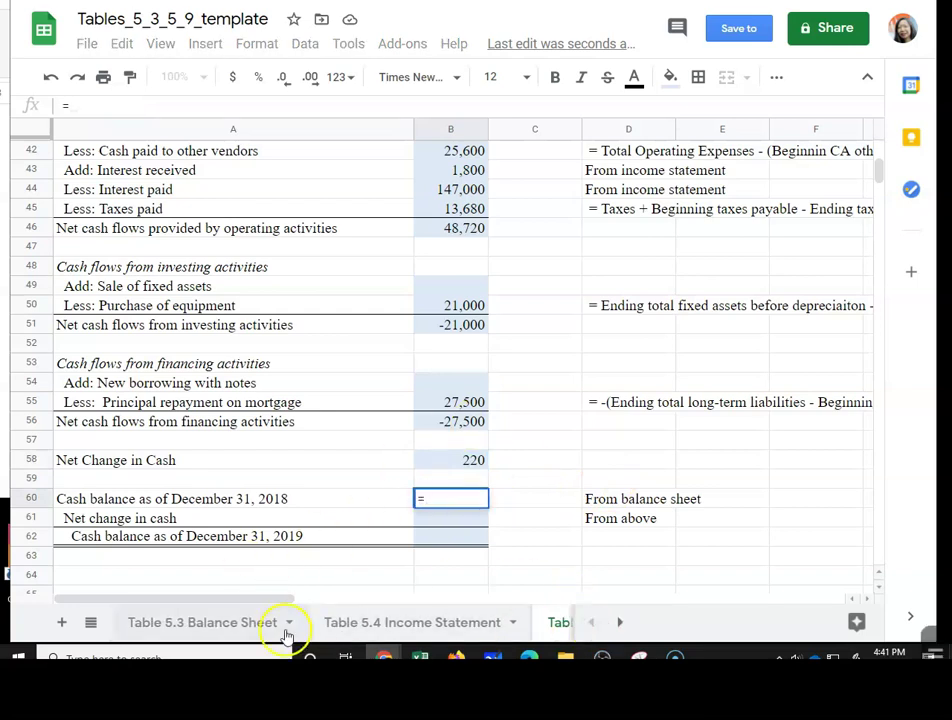
pyautogui.click(252, 626)
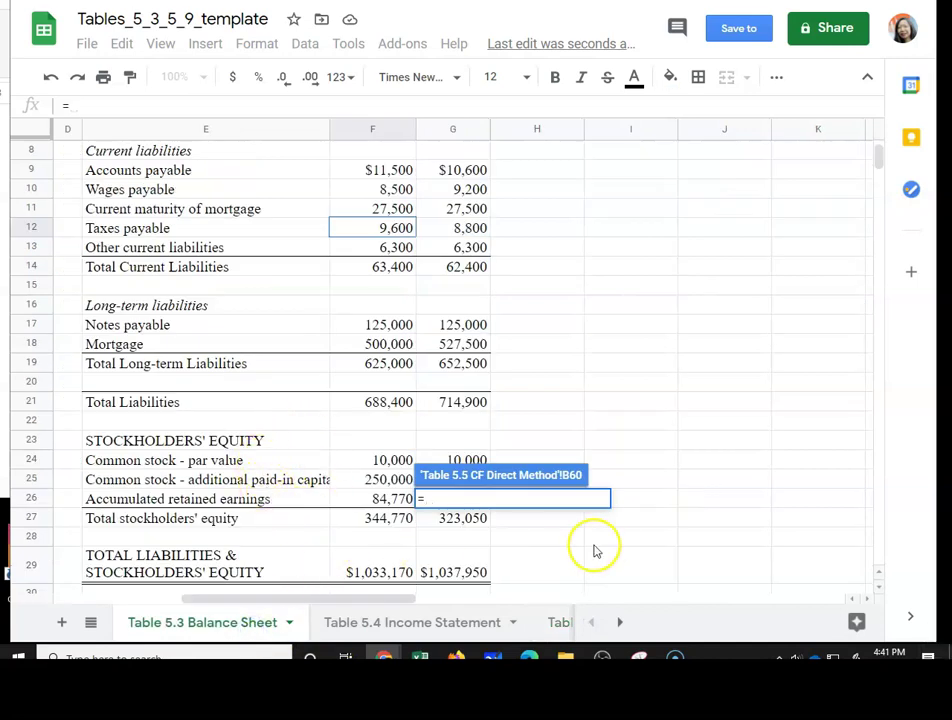
pyautogui.moveTo(319, 599); pyautogui.dragTo(203, 599)
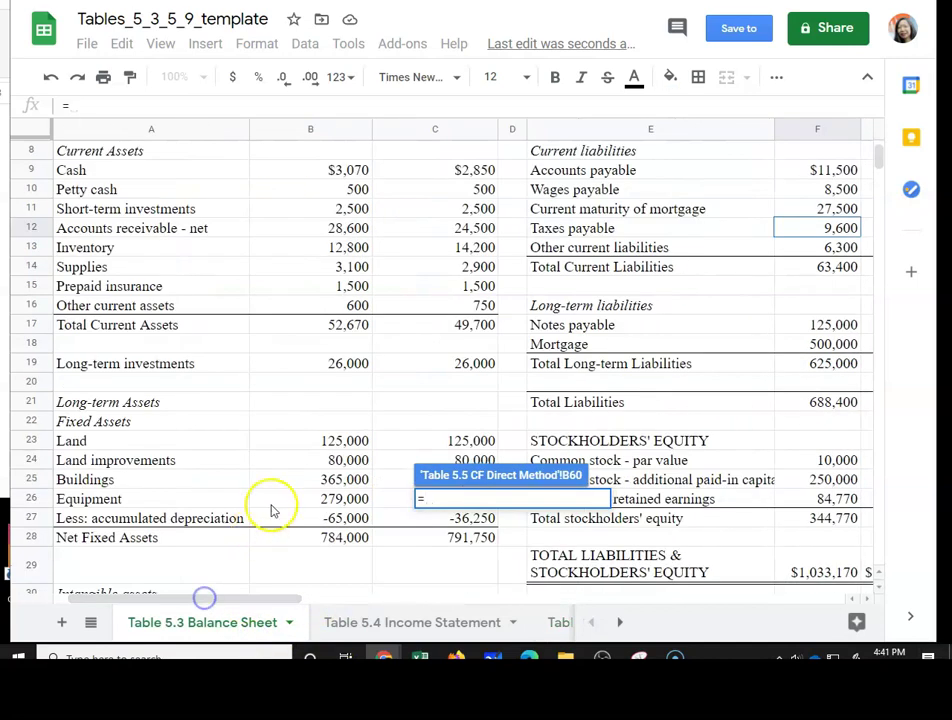
pyautogui.click(440, 172)
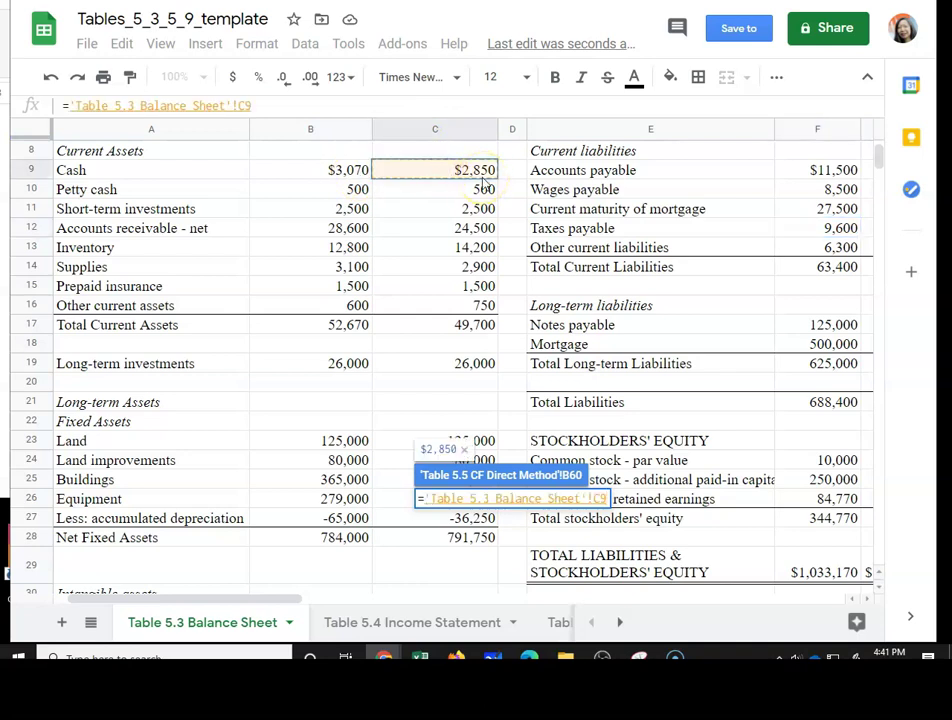
pyautogui.press('Return')
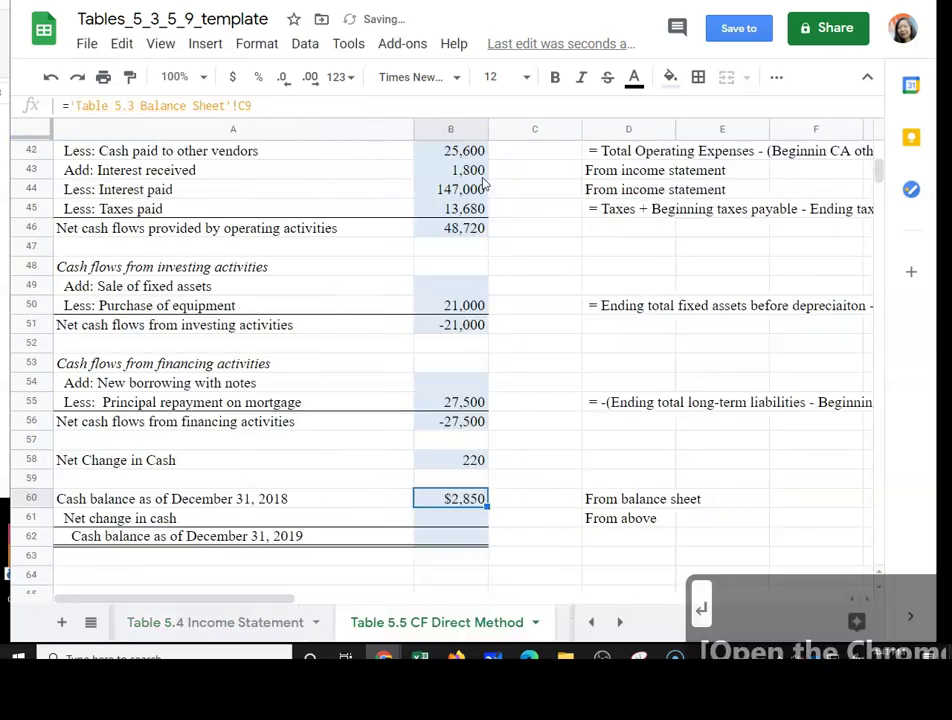
# Link Net change in cash in B61 to the Net Change in Cash amount in B58.
pyautogui.click(453, 503)
pyautogui.click(456, 517)
pyautogui.write('=')
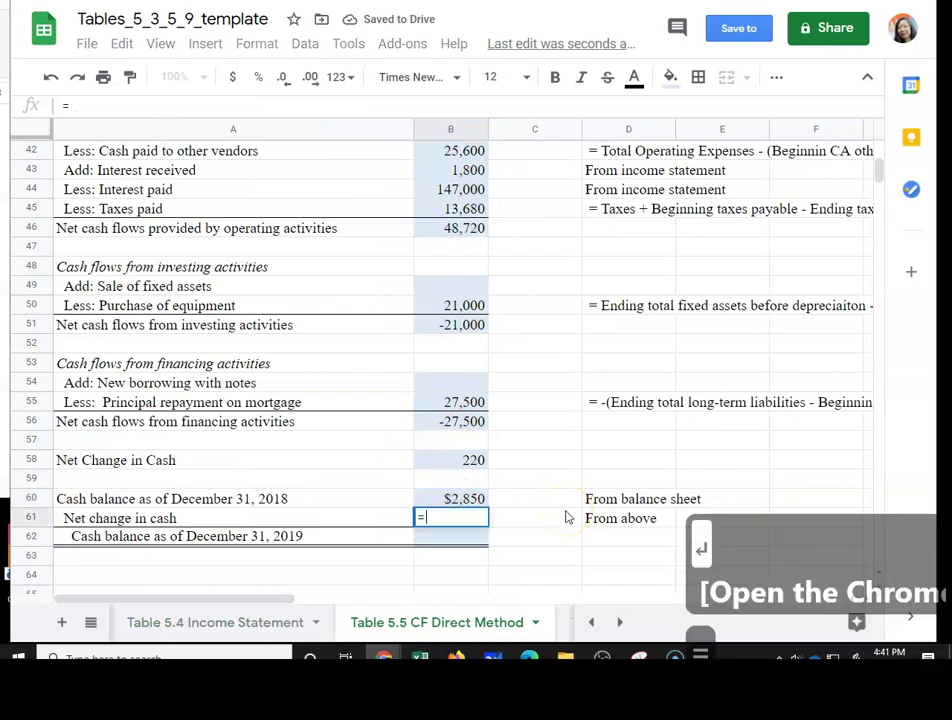
pyautogui.press('Up')
pyautogui.press('Up')
pyautogui.press('Up')
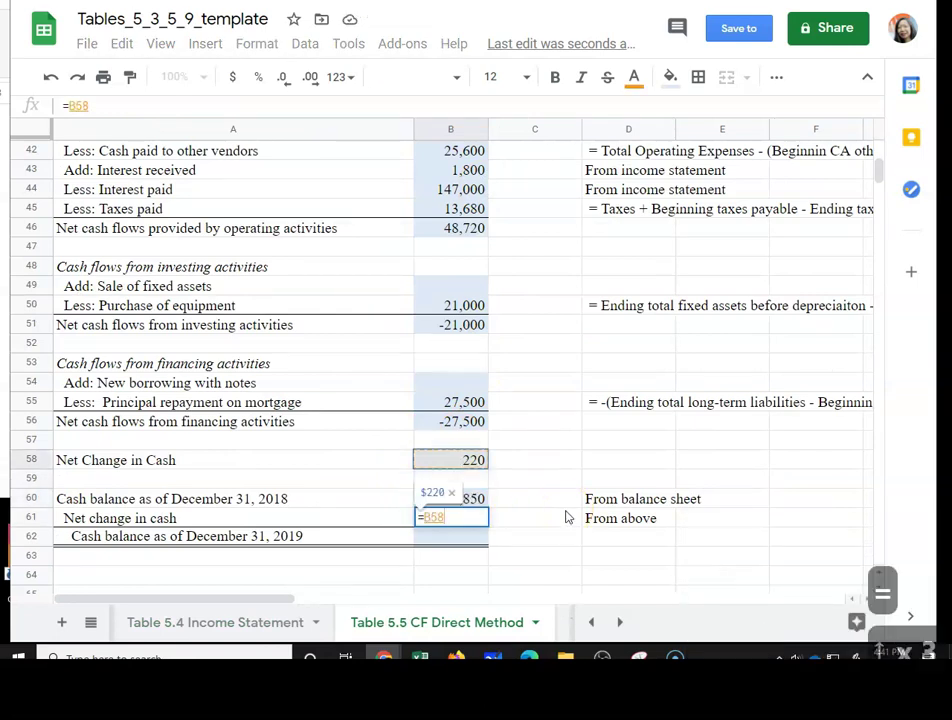
pyautogui.press('Return')
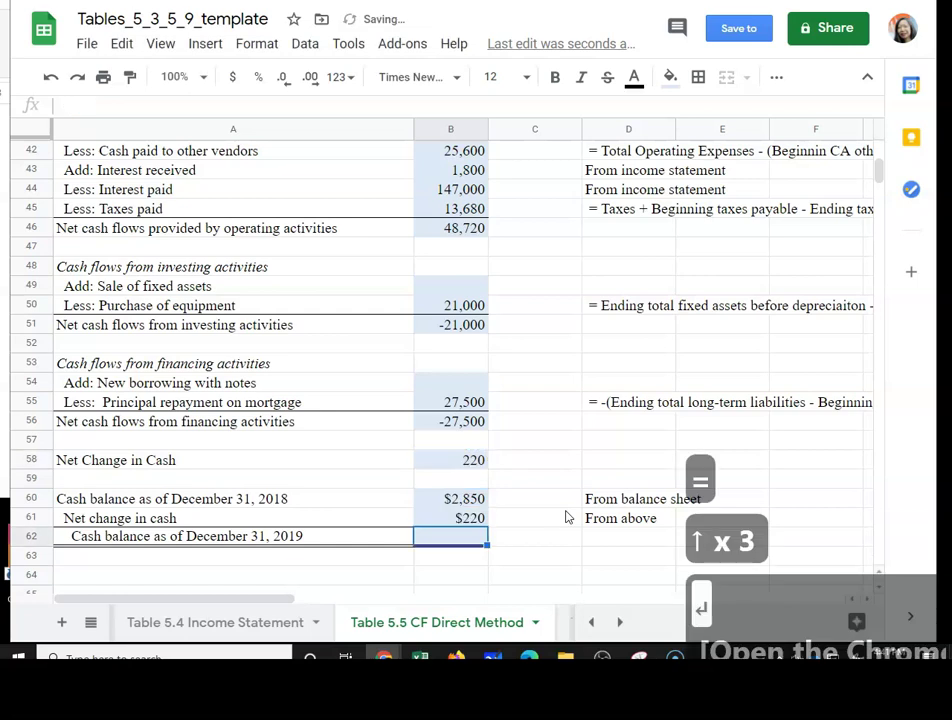
# Calculate the December 31, 2019 cash balance in B62 as the 2018 balance B60 plus Net change in cash B61.
pyautogui.write('=')
pyautogui.press('Up')
pyautogui.press('Up')
pyautogui.write('+')
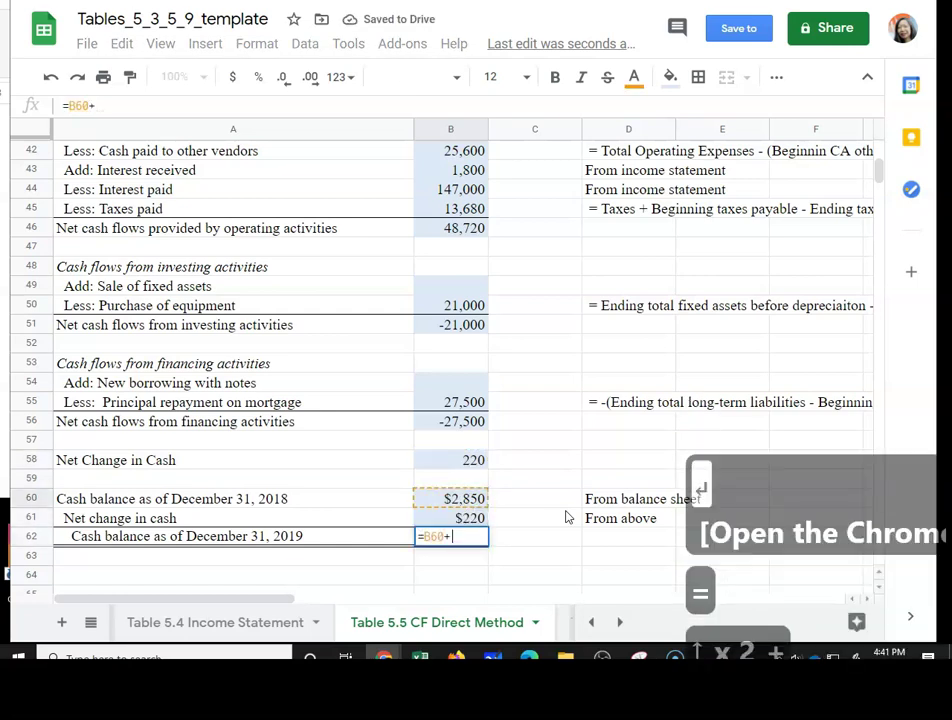
pyautogui.press('Up')
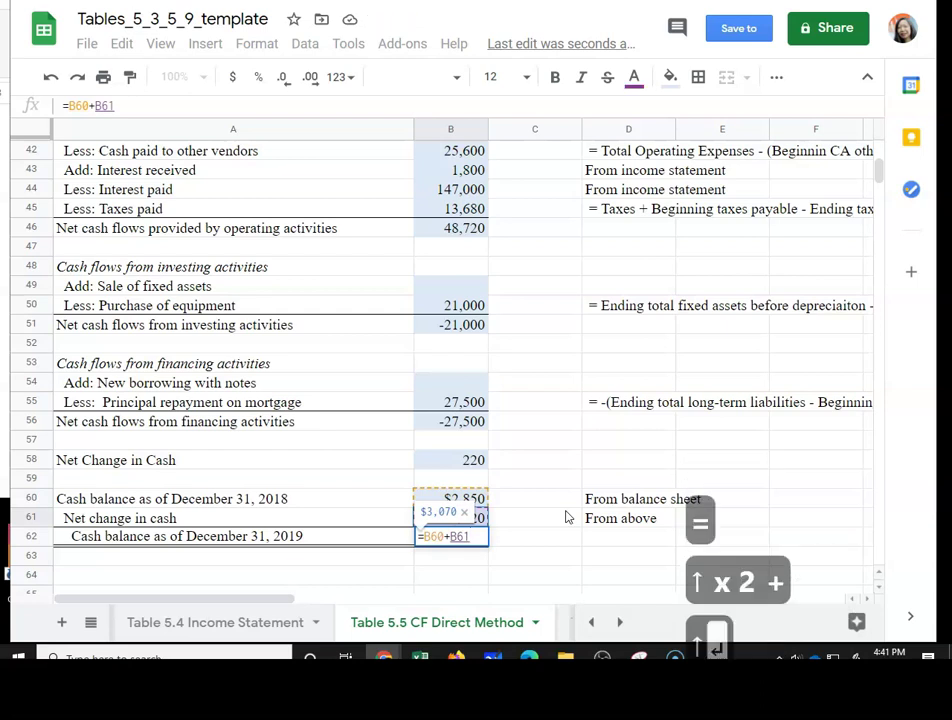
pyautogui.press('Return')
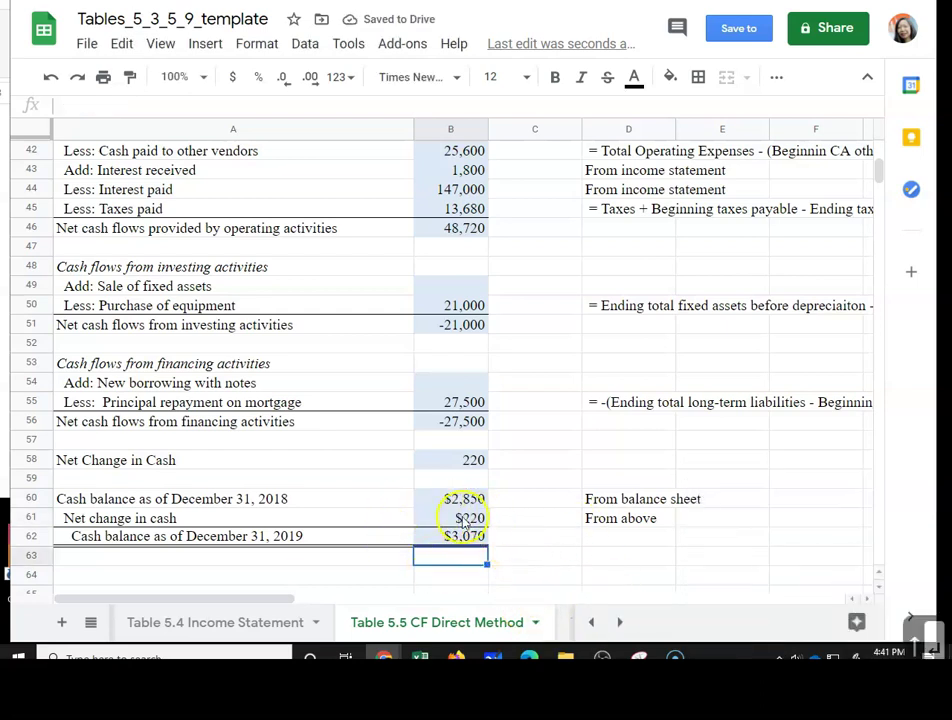
# Check the ending Cash amount on the Table 5.3 Balance Sheet against the 2019 cash balance, returning to Table 5.5 CF Direct Method.
pyautogui.click(591, 622)
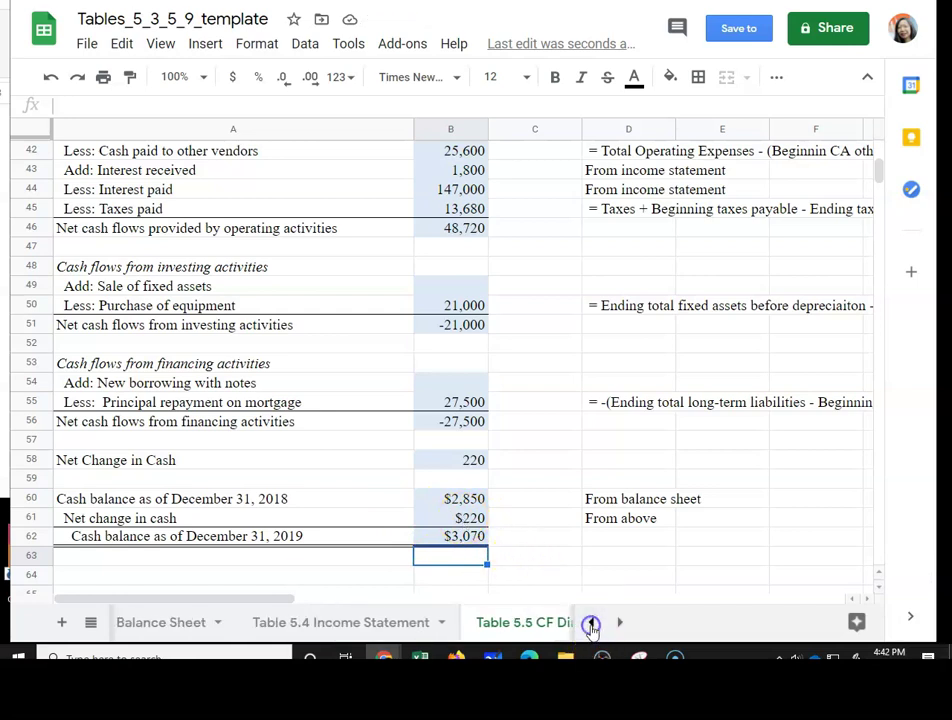
pyautogui.click(222, 628)
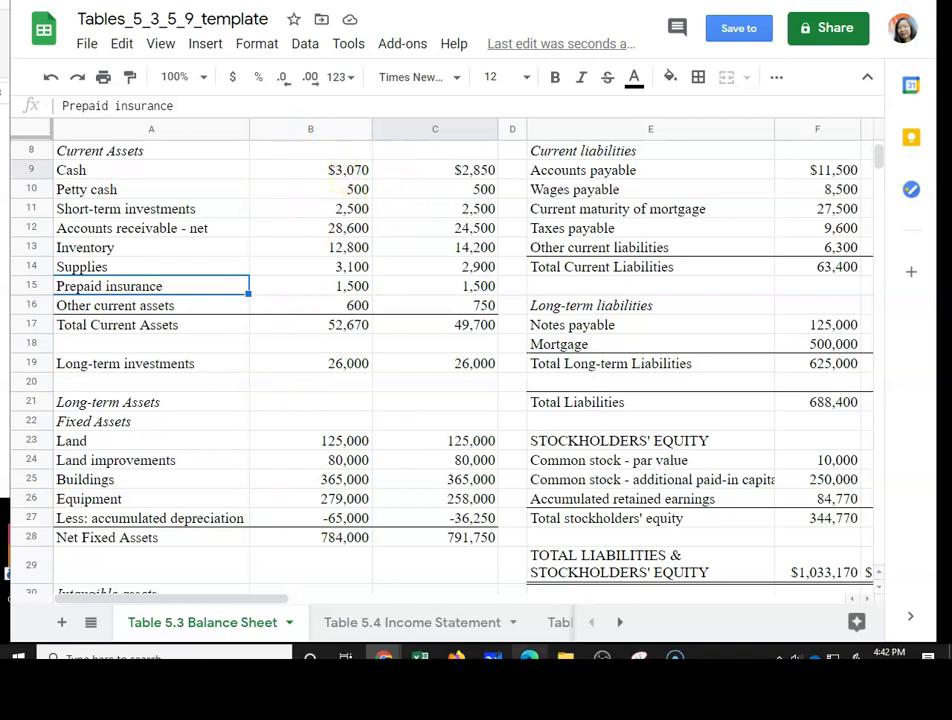
pyautogui.click(557, 622)
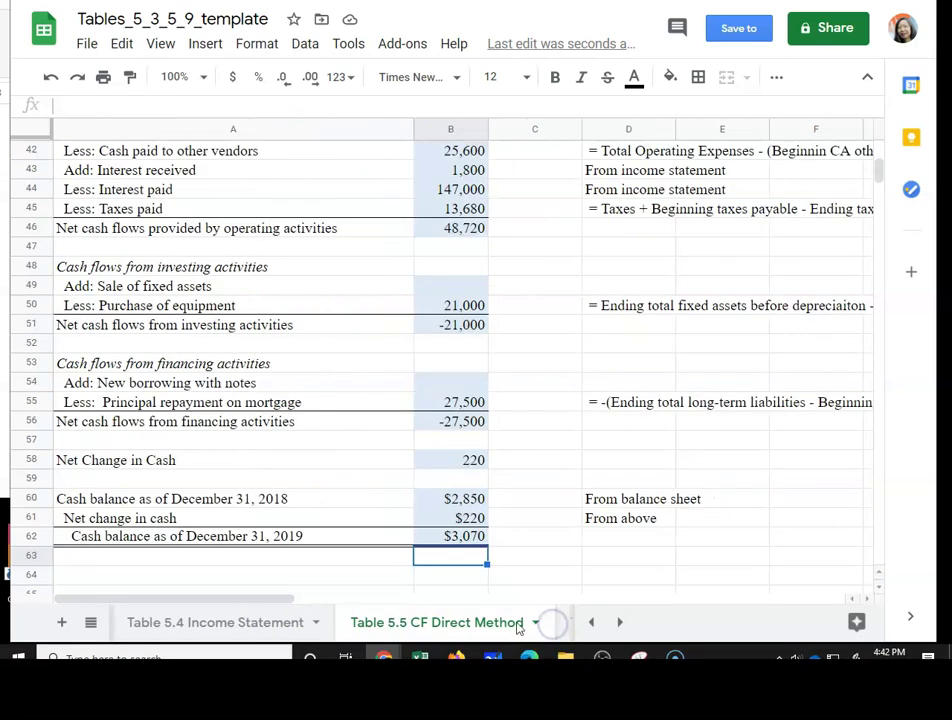